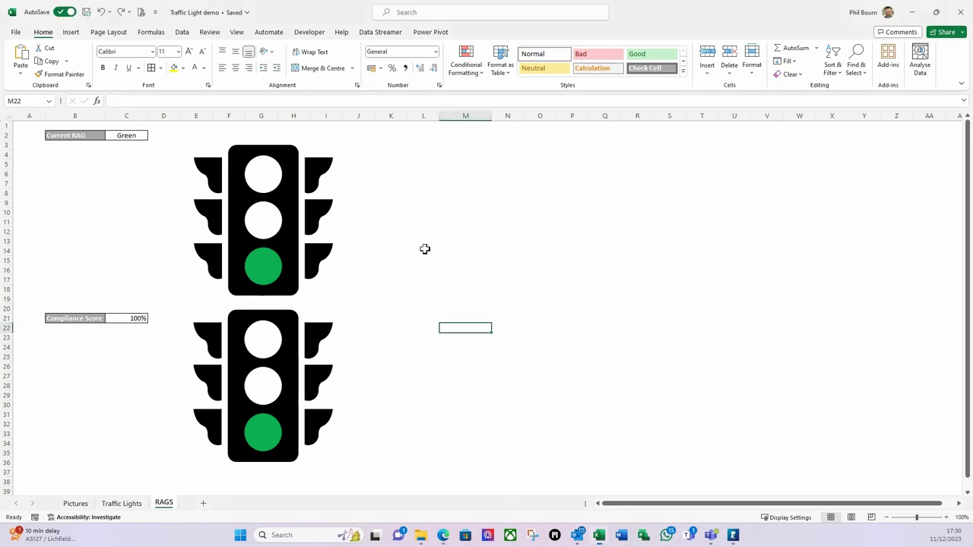
# Shrink both traffic-light pictures to half size and place them beneath Current RAG and Compliance Score.
pyautogui.click(291, 220)
pyautogui.moveTo(250, 199); pyautogui.dragTo(311, 222)
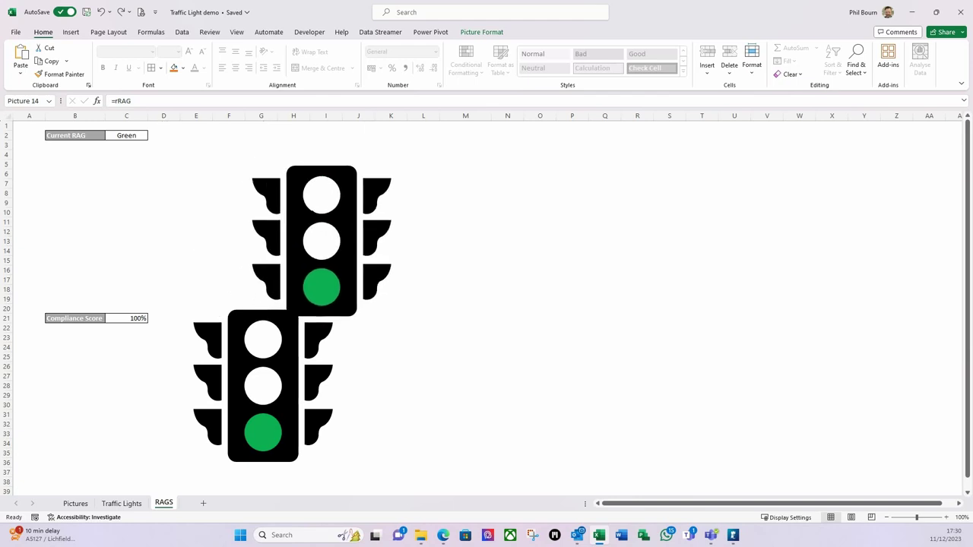
pyautogui.moveTo(226, 143); pyautogui.dragTo(312, 226)
pyautogui.moveTo(367, 258); pyautogui.dragTo(95, 191)
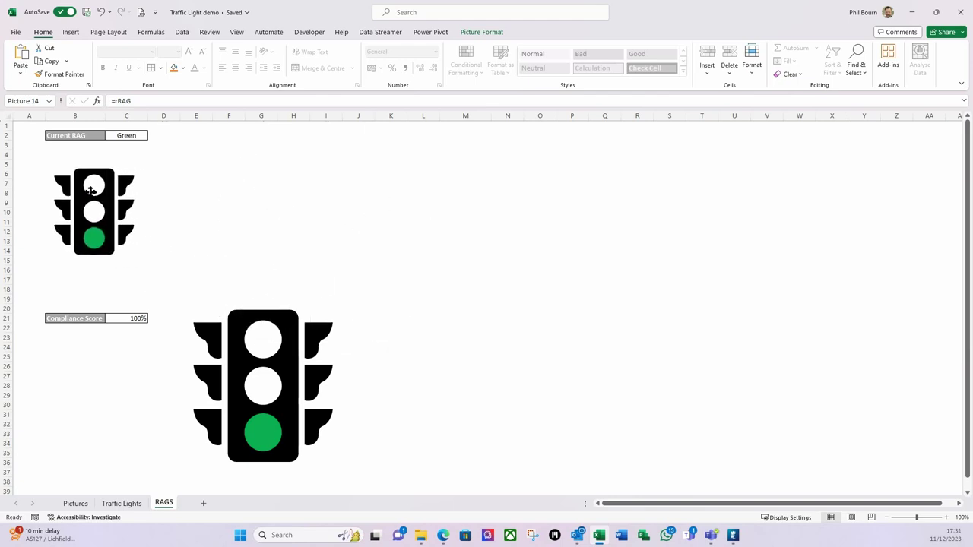
pyautogui.click(188, 301)
pyautogui.moveTo(165, 285); pyautogui.dragTo(261, 380)
pyautogui.moveTo(309, 433); pyautogui.dragTo(88, 396)
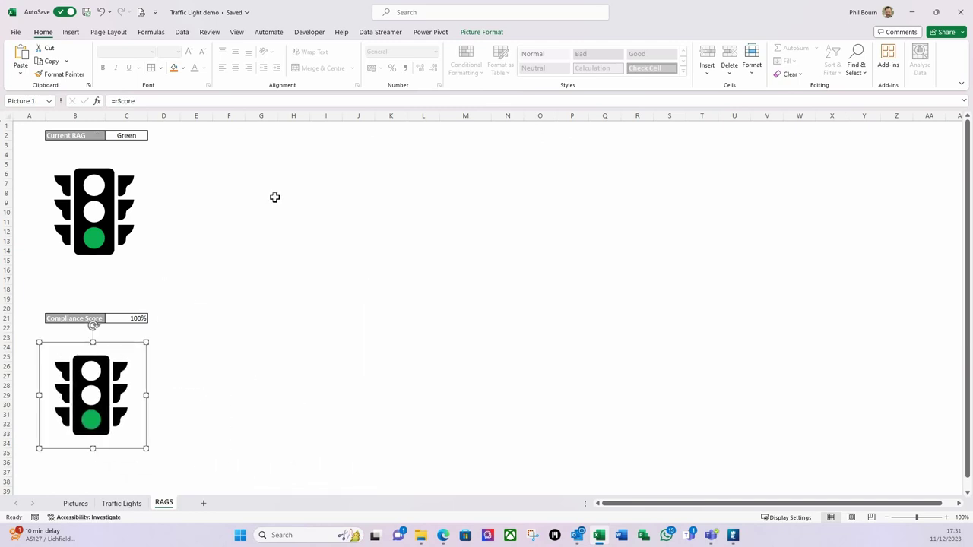
# Cycle Current RAG in C2 through Amber, Green and Red from its dropdown.
pyautogui.click(132, 136)
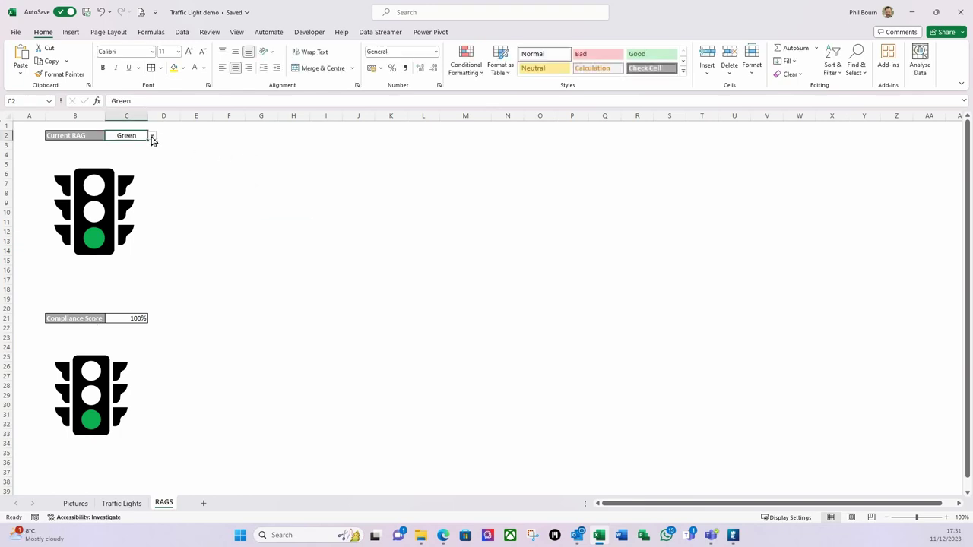
pyautogui.click(152, 136)
pyautogui.click(130, 153)
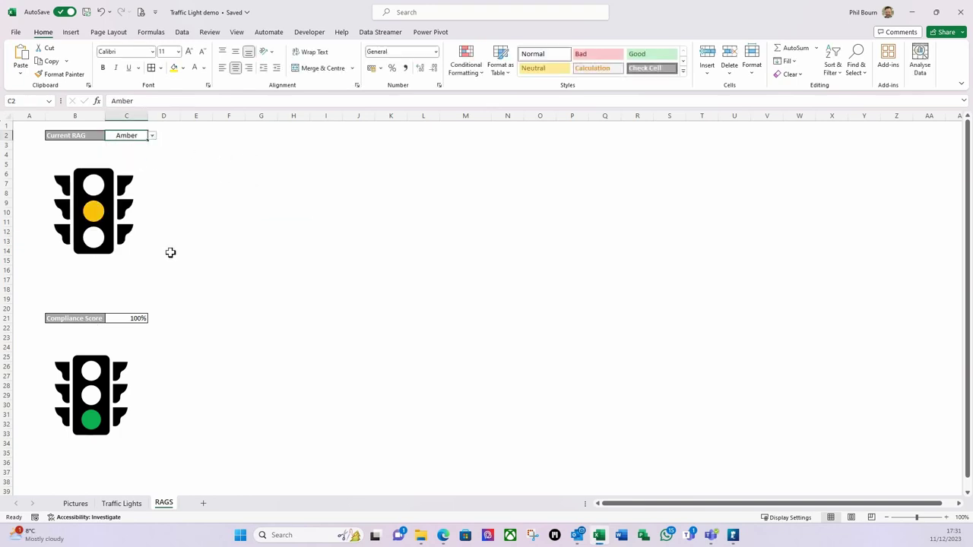
pyautogui.click(152, 137)
pyautogui.click(126, 161)
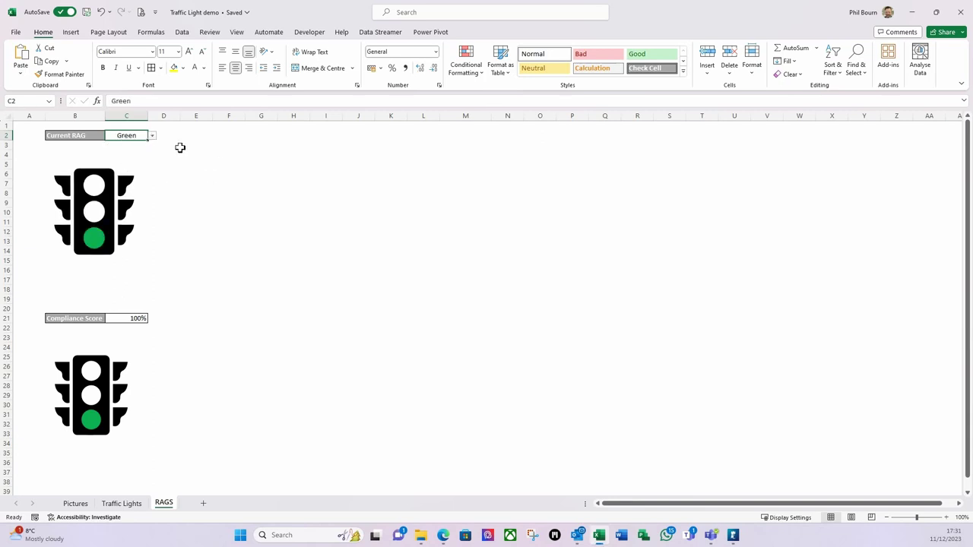
pyautogui.click(152, 136)
pyautogui.click(129, 145)
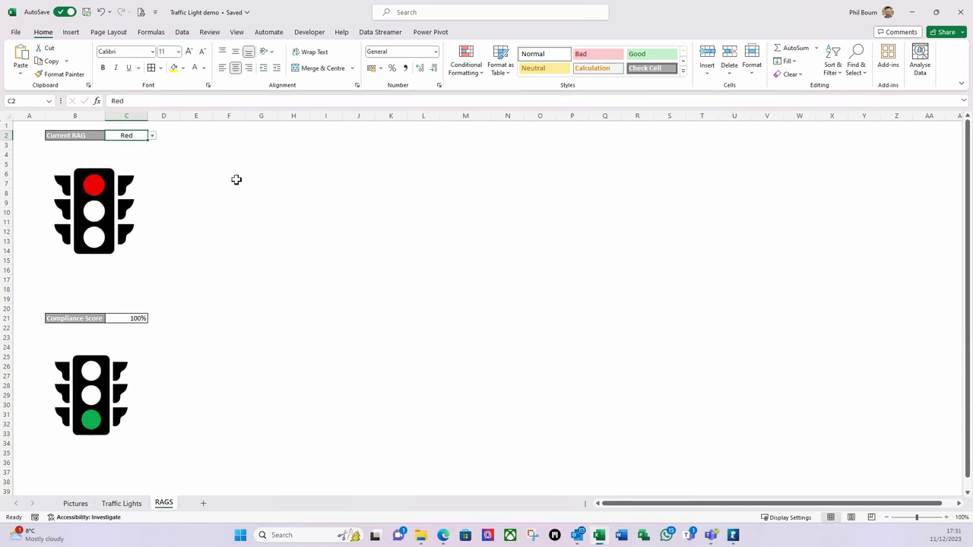
# Enter compliance scores of 20, 60 and 90 in C21.
pyautogui.click(142, 319)
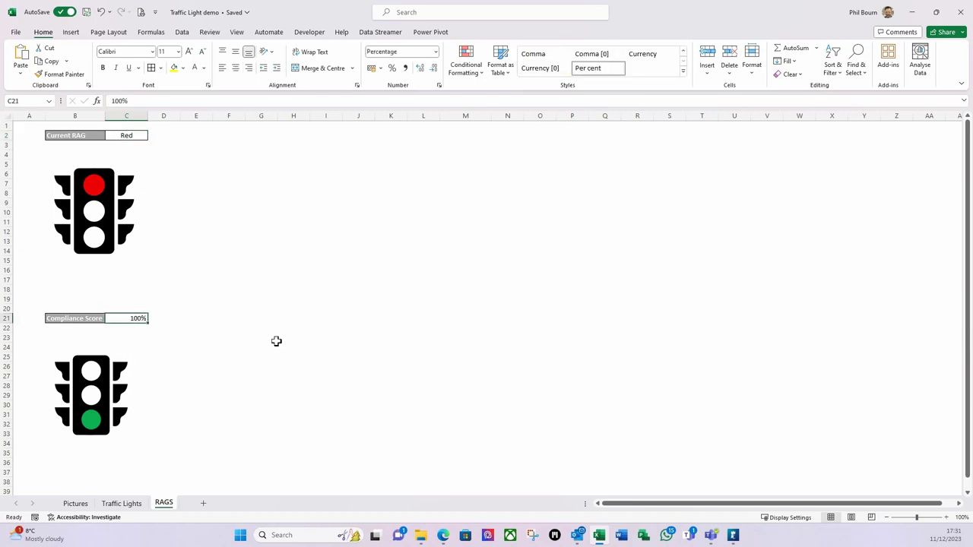
pyautogui.write('20')
pyautogui.press('Tab')
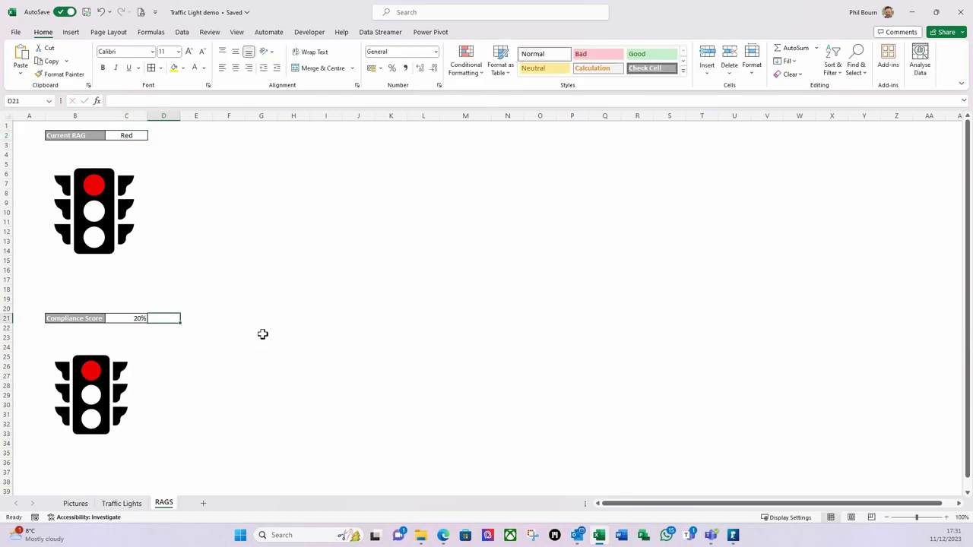
pyautogui.click(126, 319)
pyautogui.write('6')
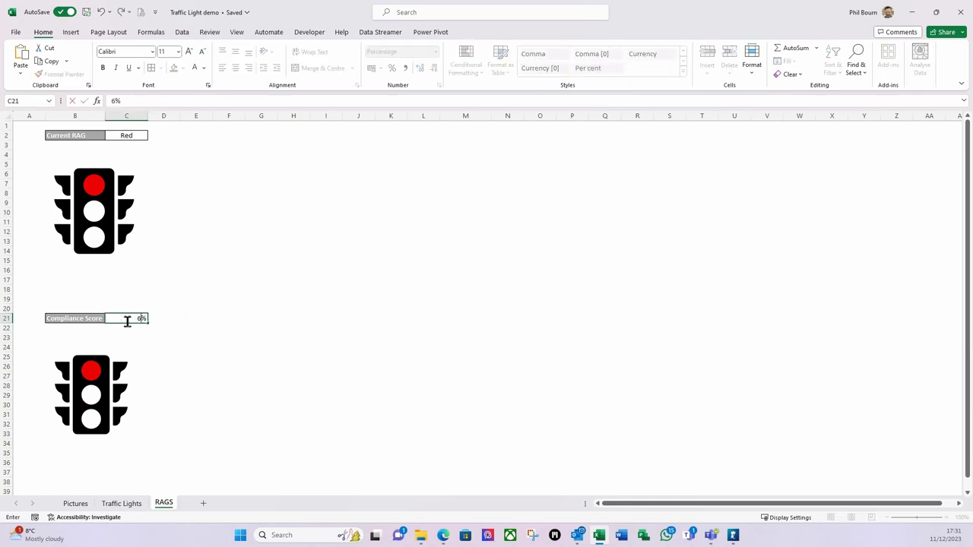
pyautogui.hotkey('ctrl', 'Return')
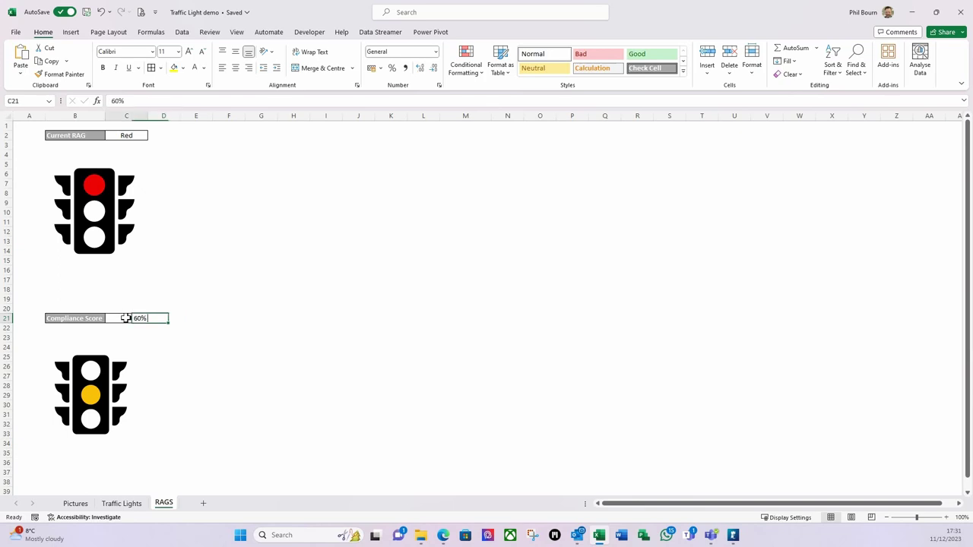
pyautogui.write('9')
pyautogui.press('Tab')
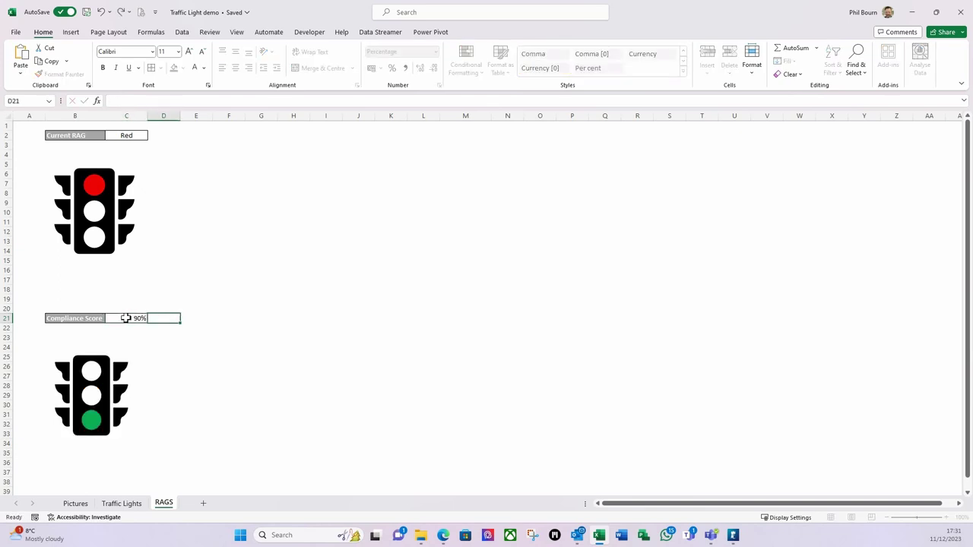
# Reset Current RAG in C2 to Green.
pyautogui.click(121, 136)
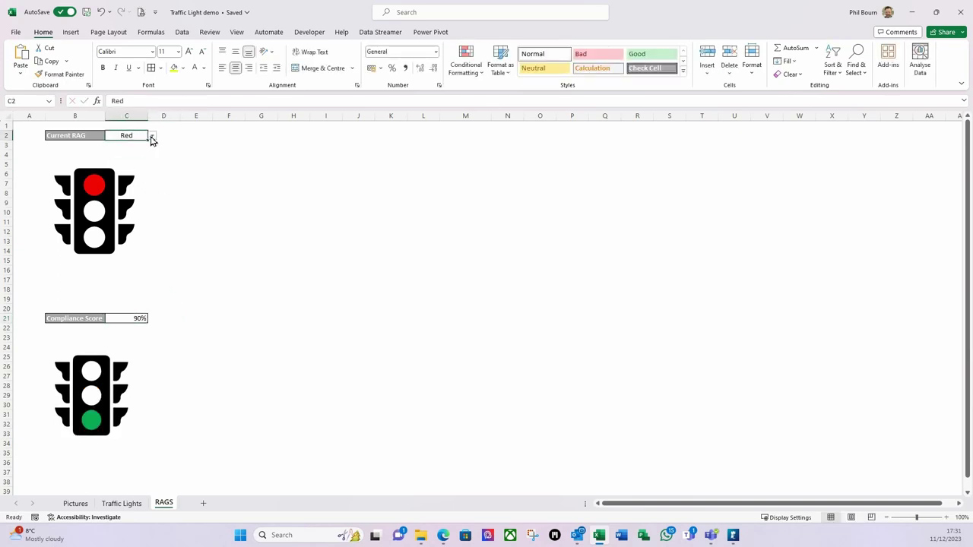
pyautogui.click(151, 135)
pyautogui.click(124, 162)
pyautogui.click(222, 202)
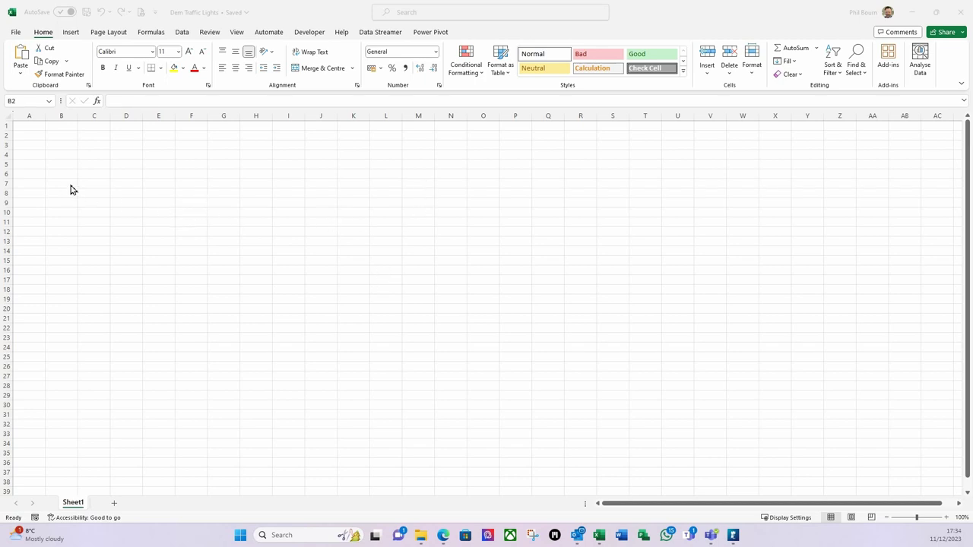
# Enter the labels RAG Score in B3 and Compliance Score in B19.
pyautogui.click(60, 146)
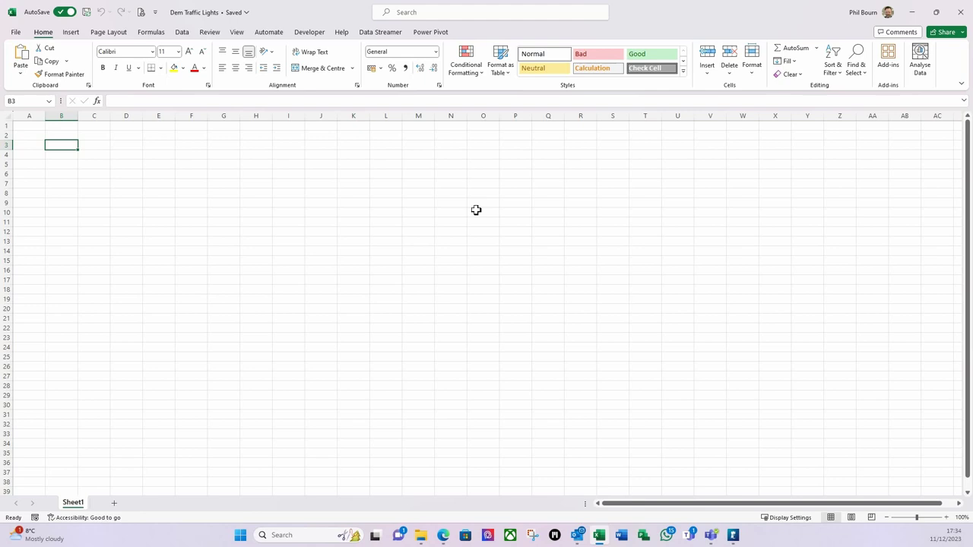
pyautogui.write('RAG Score')
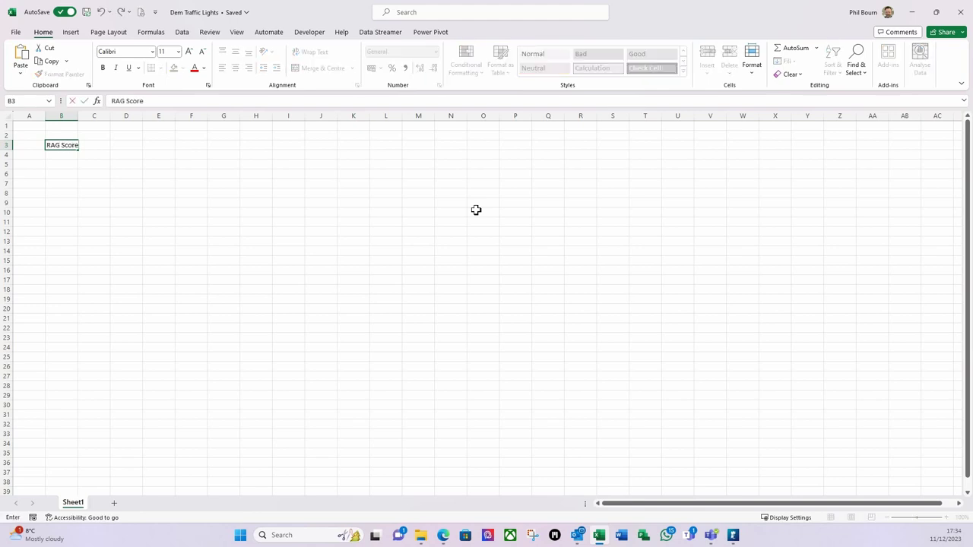
pyautogui.press('Return')
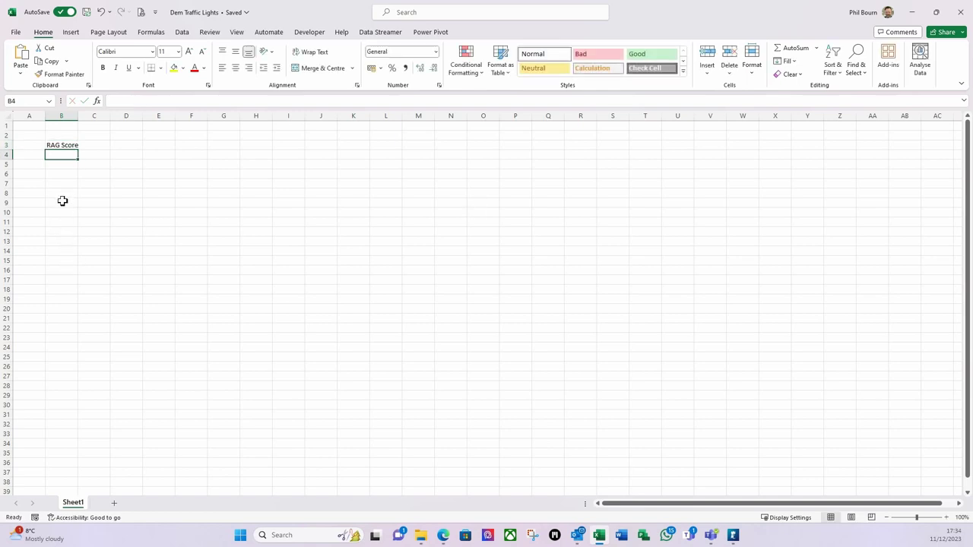
pyautogui.click(59, 299)
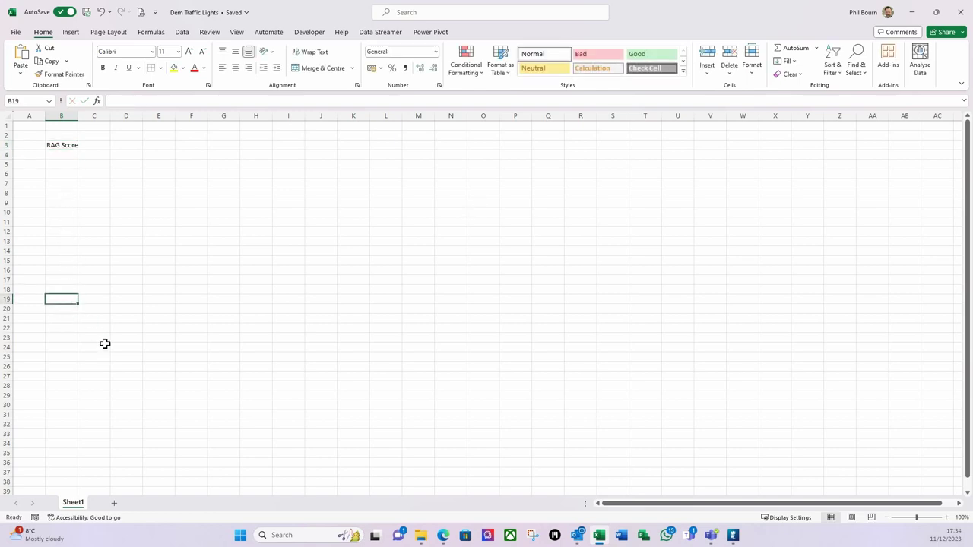
pyautogui.write('Compliance Score')
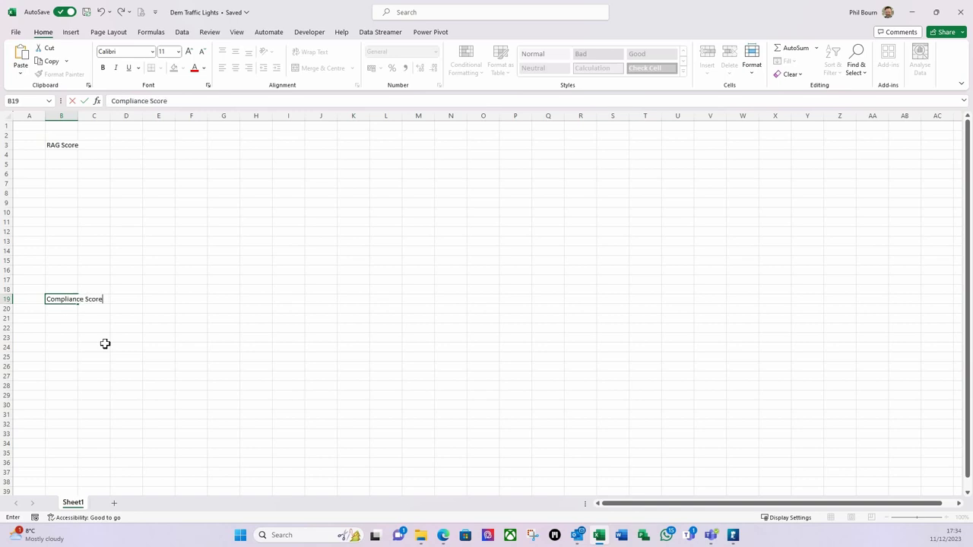
pyautogui.hotkey('ctrl', 'Return')
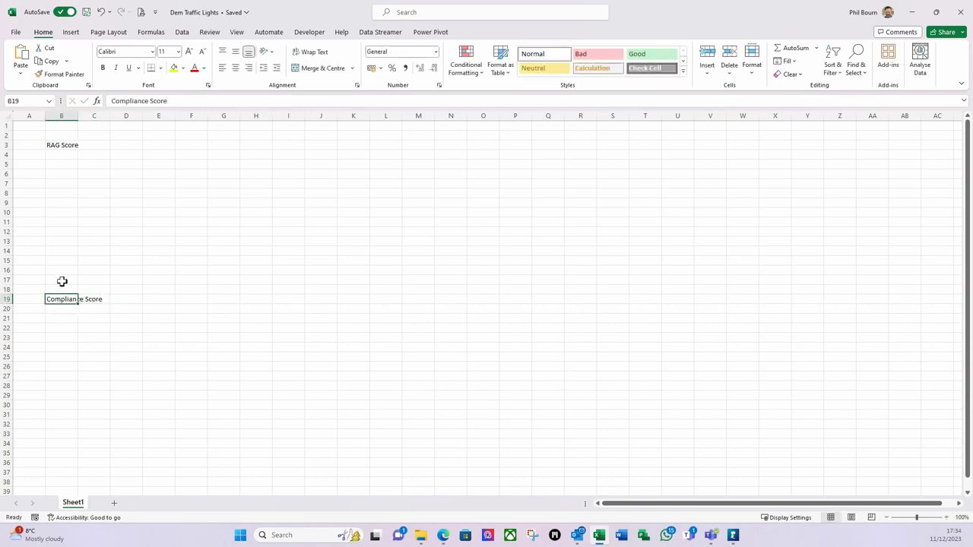
# Apply the Check Cell style to both labels in B3 and B19.
pyautogui.click(61, 144)
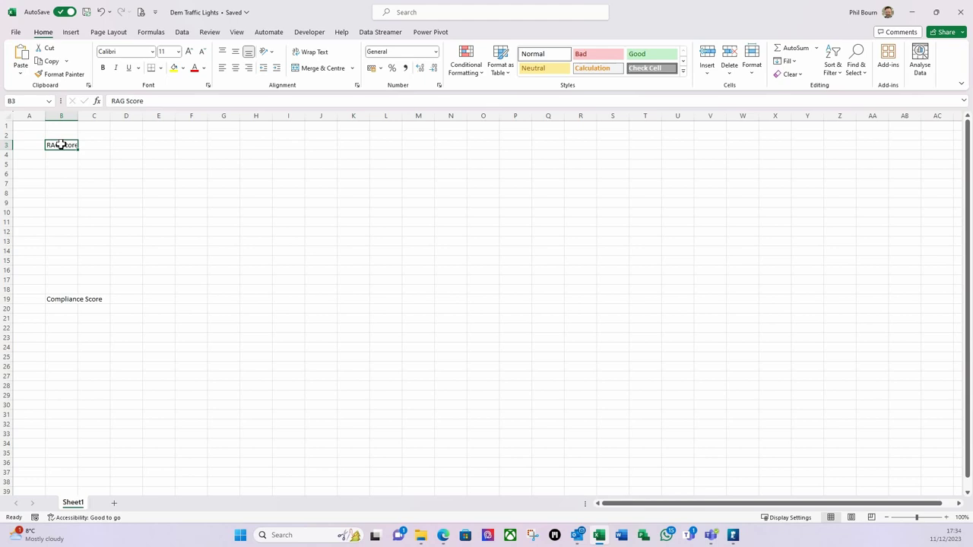
pyautogui.click(642, 70)
pyautogui.click(643, 70)
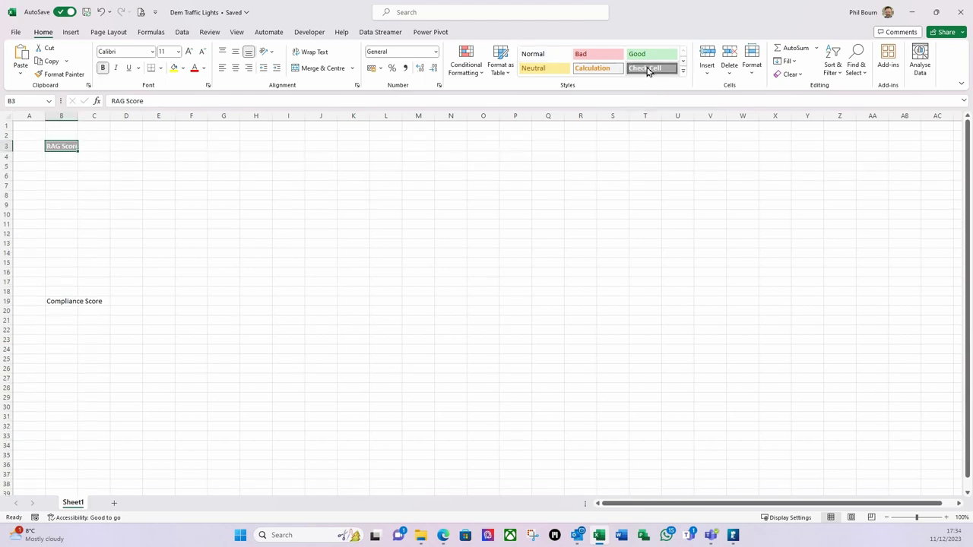
pyautogui.click(67, 303)
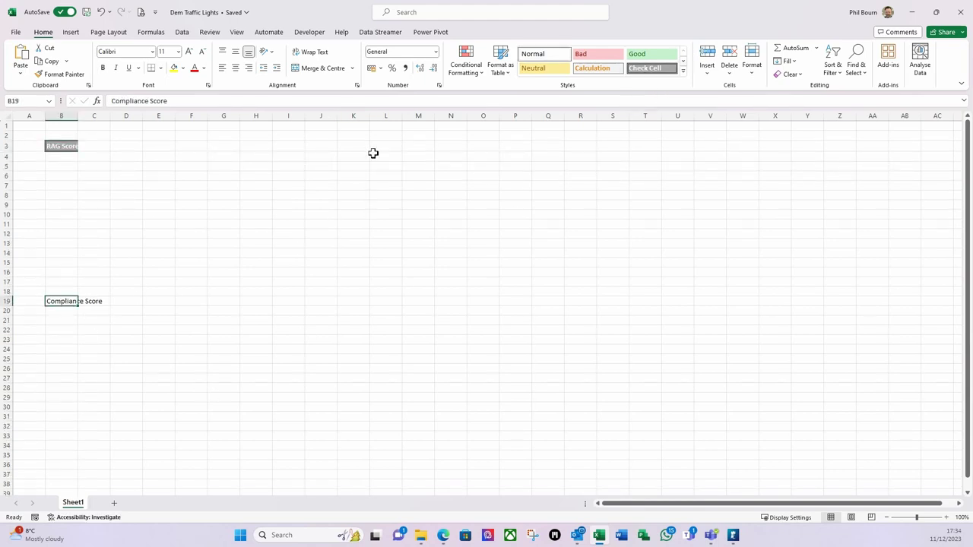
pyautogui.click(644, 69)
# Autofit column B to its text and drag column C wider.
pyautogui.doubleClick(78, 114)
pyautogui.click(161, 202)
pyautogui.click(126, 150)
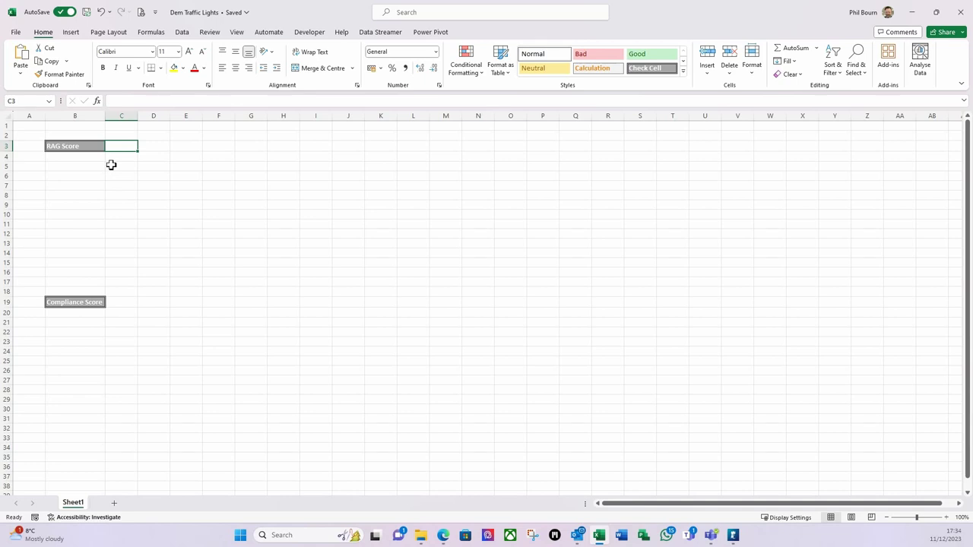
pyautogui.moveTo(137, 116); pyautogui.dragTo(164, 116)
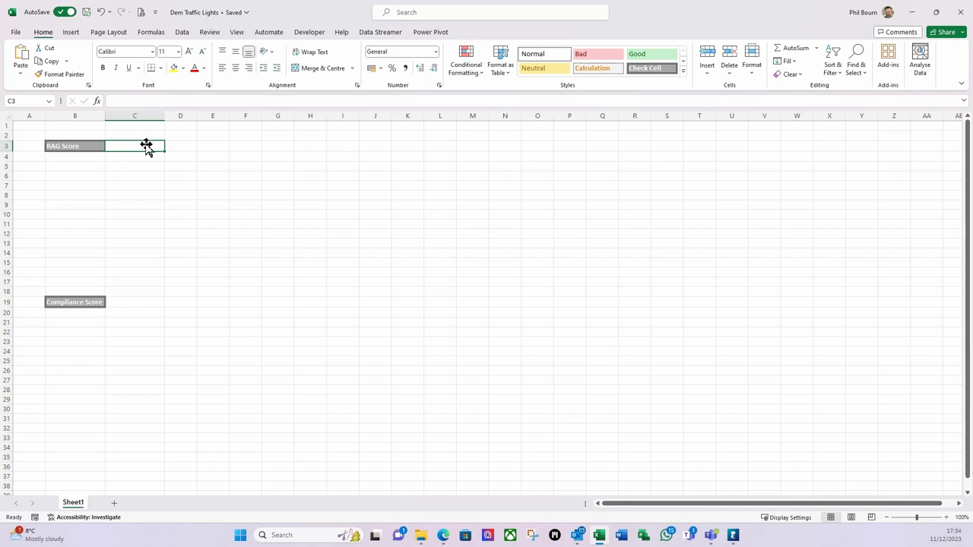
# Give C3 a list data validation with the values Red, Amber, Green.
pyautogui.click(182, 32)
pyautogui.click(630, 73)
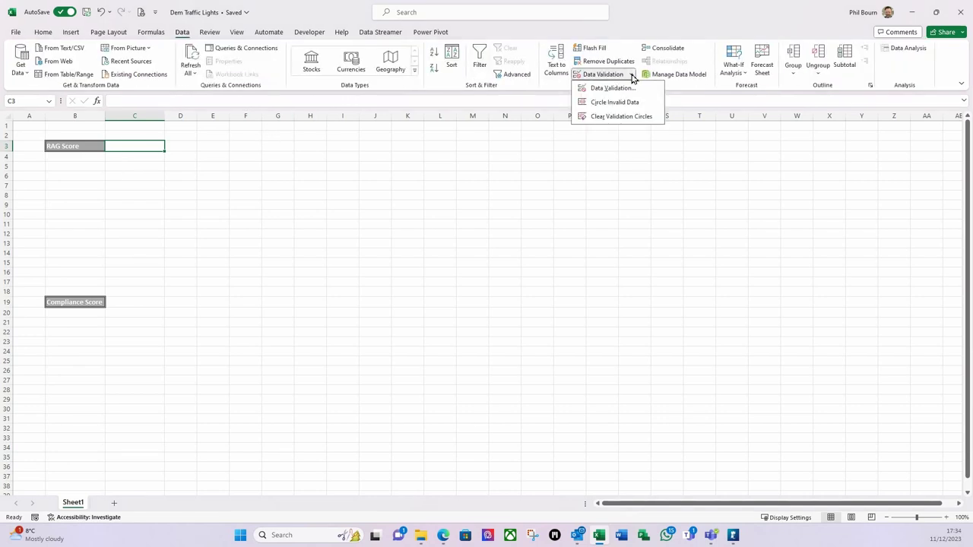
pyautogui.click(610, 88)
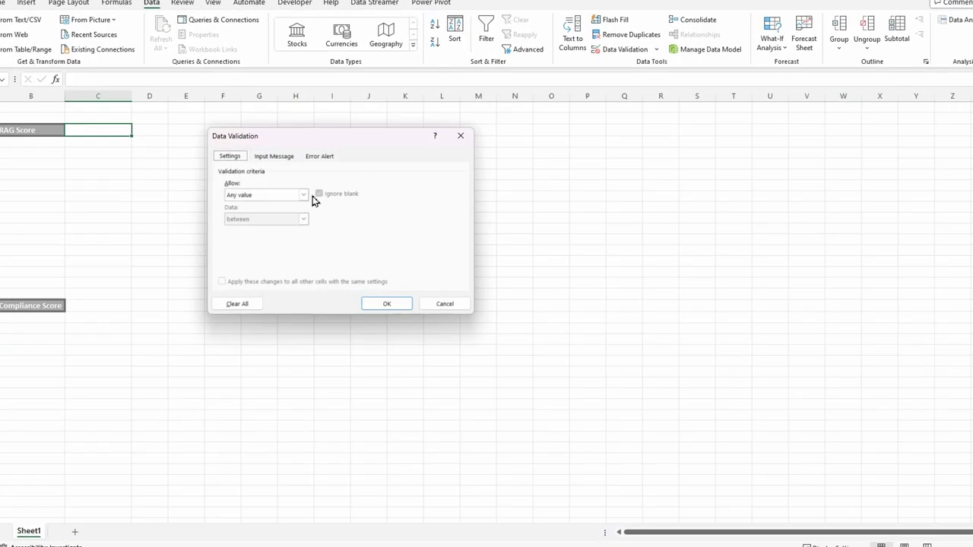
pyautogui.click(304, 196)
pyautogui.click(249, 228)
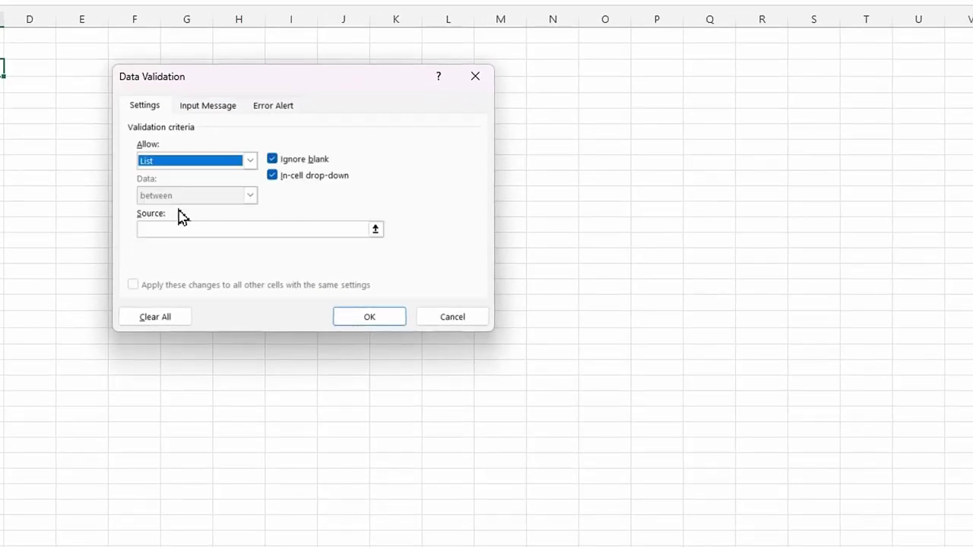
pyautogui.click(158, 231)
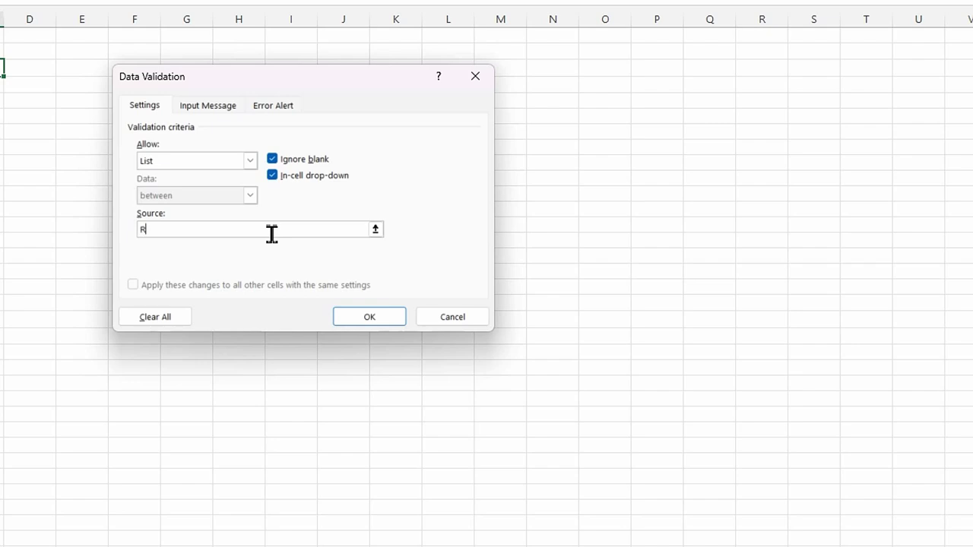
pyautogui.write('Red,Amber,Green')
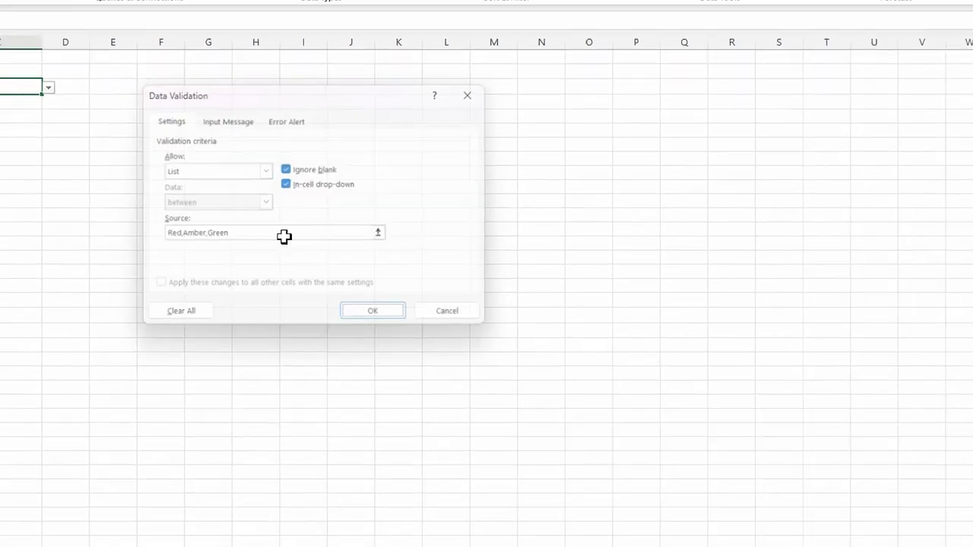
pyautogui.press('Return')
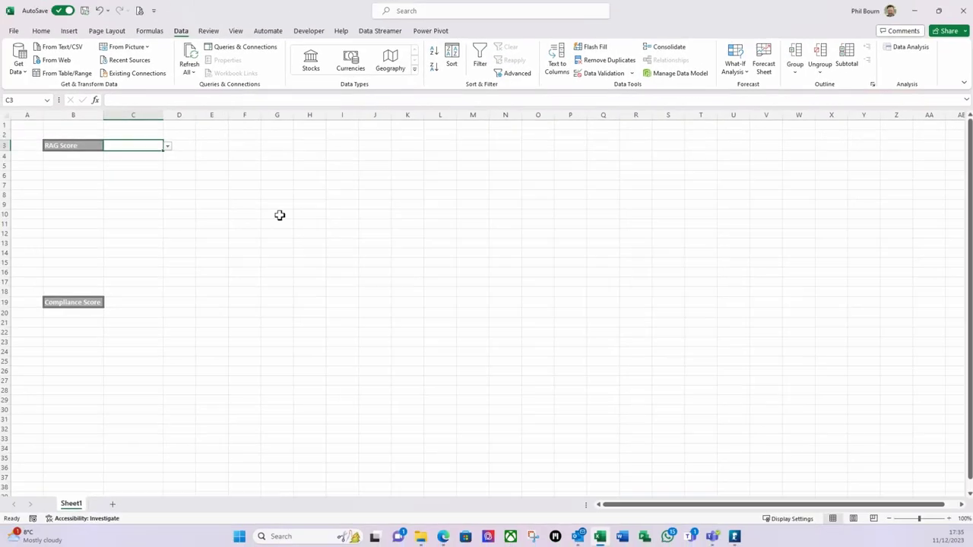
# Choose Green from C3's new dropdown and centre-align it.
pyautogui.click(12, 71)
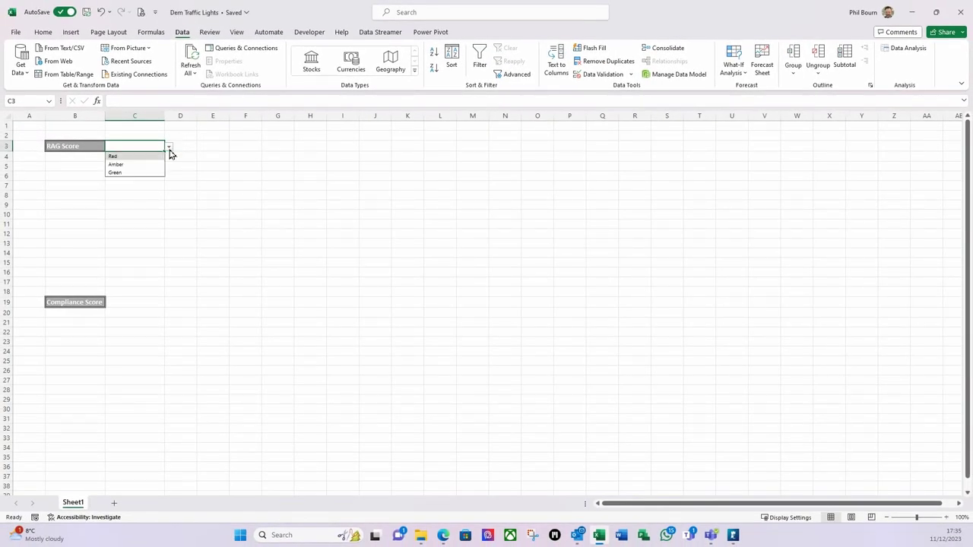
pyautogui.click(122, 174)
pyautogui.click(136, 199)
pyautogui.click(126, 148)
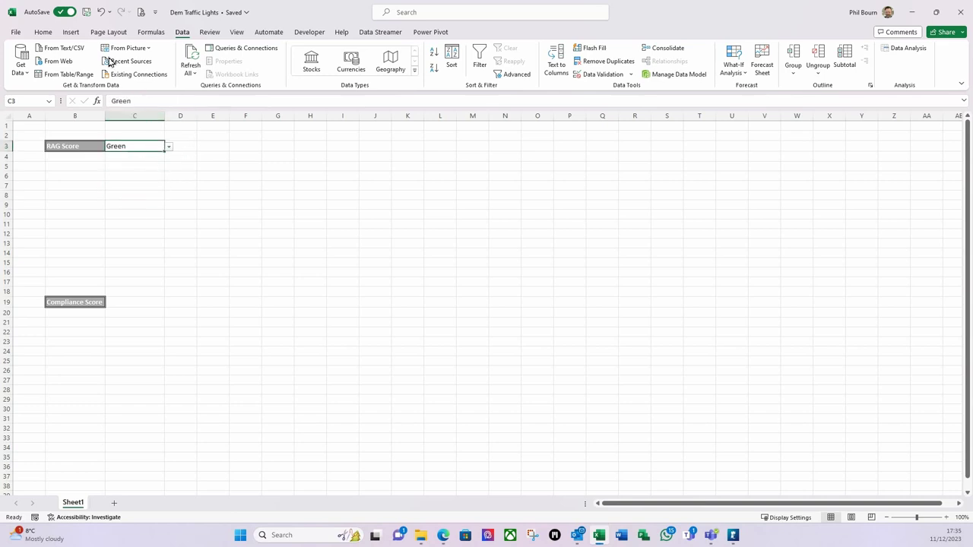
pyautogui.click(43, 31)
pyautogui.click(235, 68)
pyautogui.click(214, 196)
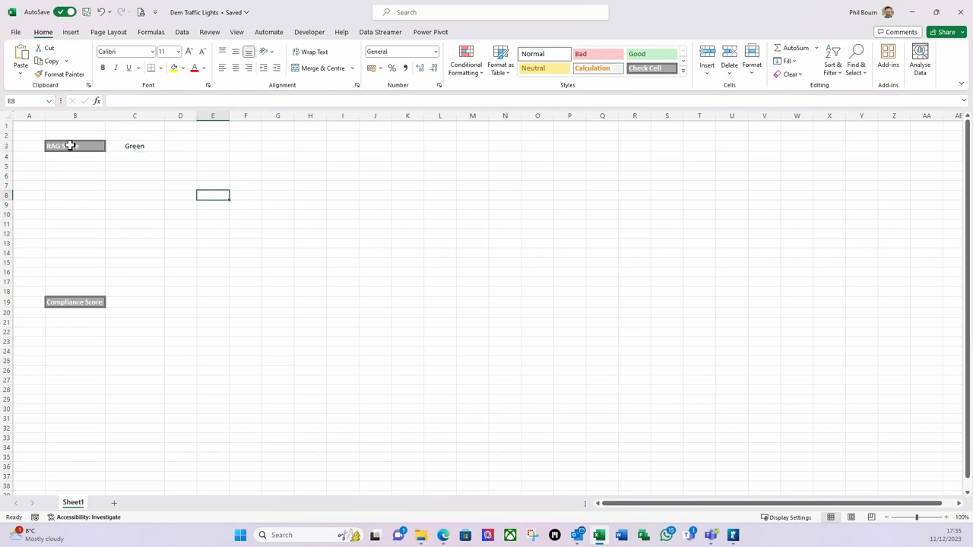
# Apply All Borders to the RAG Score pair B3:C3.
pyautogui.moveTo(72, 145); pyautogui.dragTo(113, 144)
pyautogui.click(160, 69)
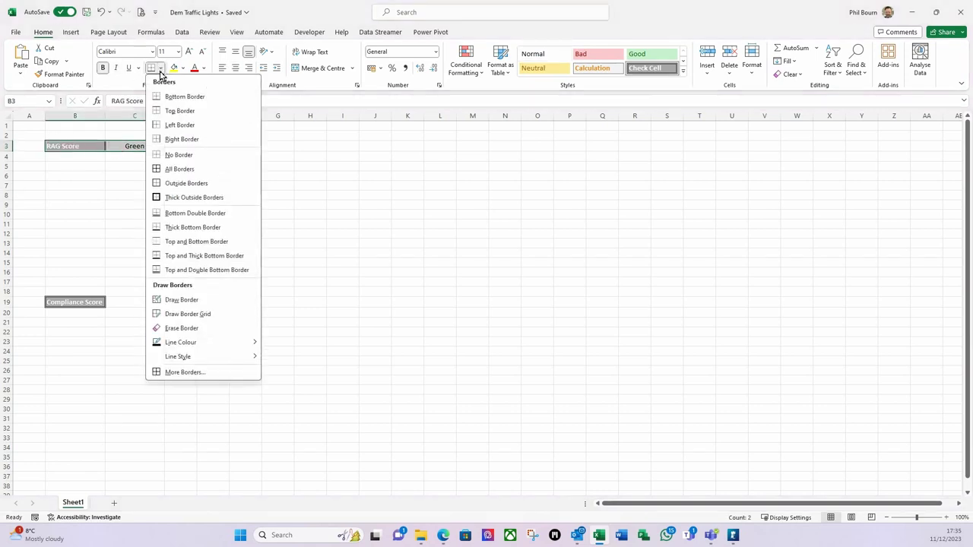
pyautogui.click(162, 172)
pyautogui.click(98, 185)
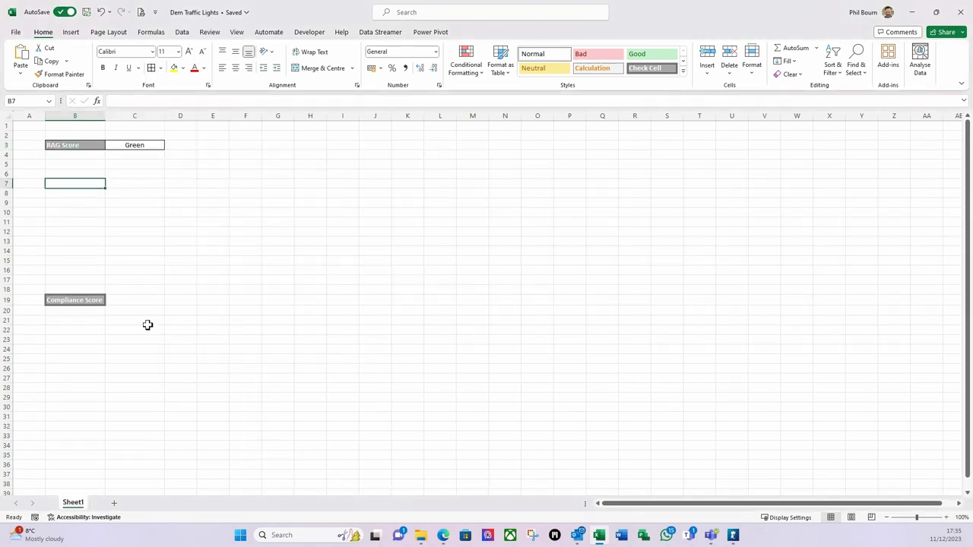
# Format C19 as Percentage and enter 100 to show 100.00%.
pyautogui.click(119, 299)
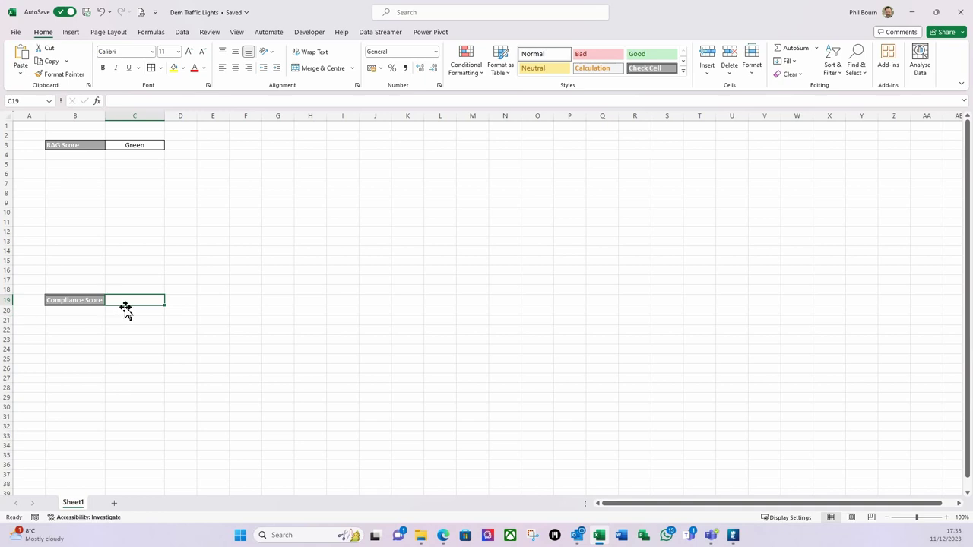
pyautogui.click(437, 53)
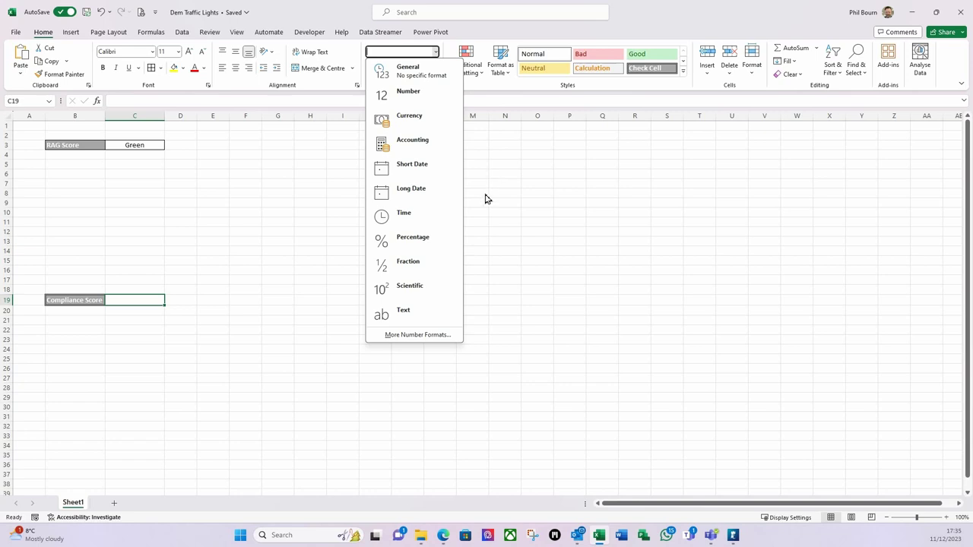
pyautogui.click(405, 245)
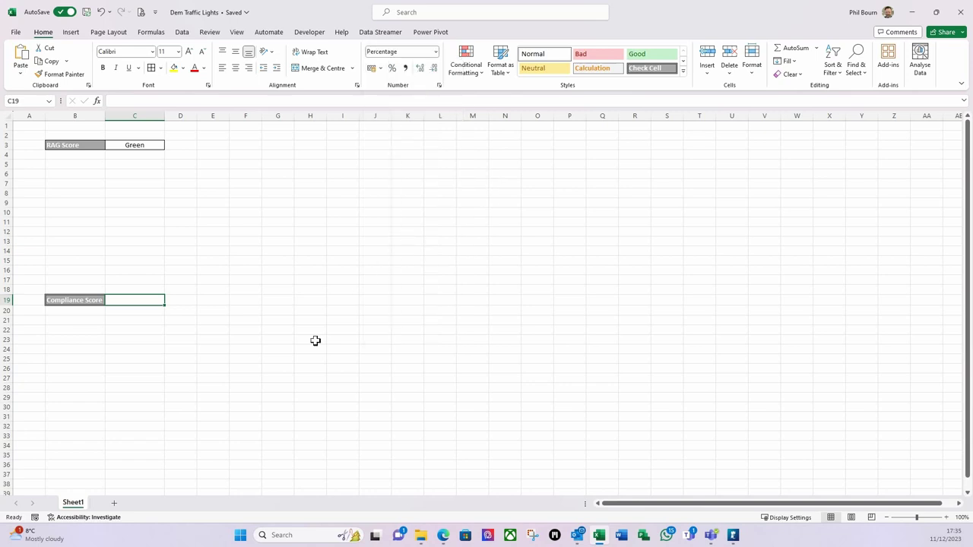
pyautogui.write('100')
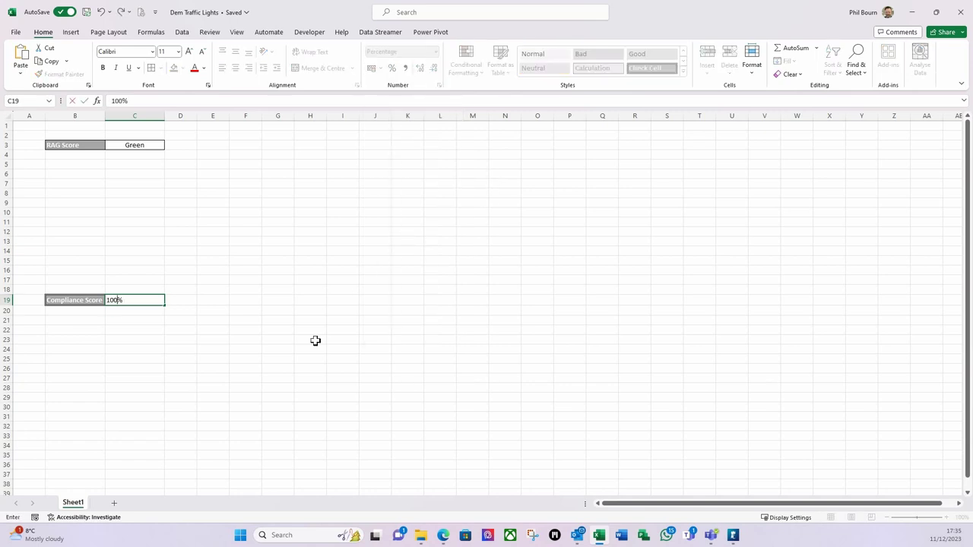
pyautogui.press('Return')
pyautogui.click(141, 299)
# Apply All Borders to the Compliance Score pair B19:C19.
pyautogui.click(85, 302)
pyautogui.moveTo(85, 302); pyautogui.dragTo(124, 309)
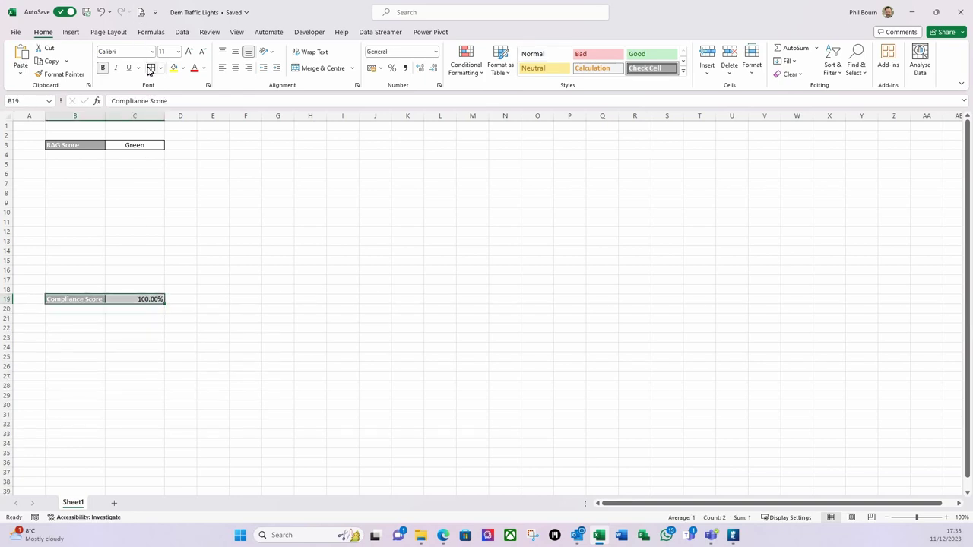
pyautogui.click(134, 339)
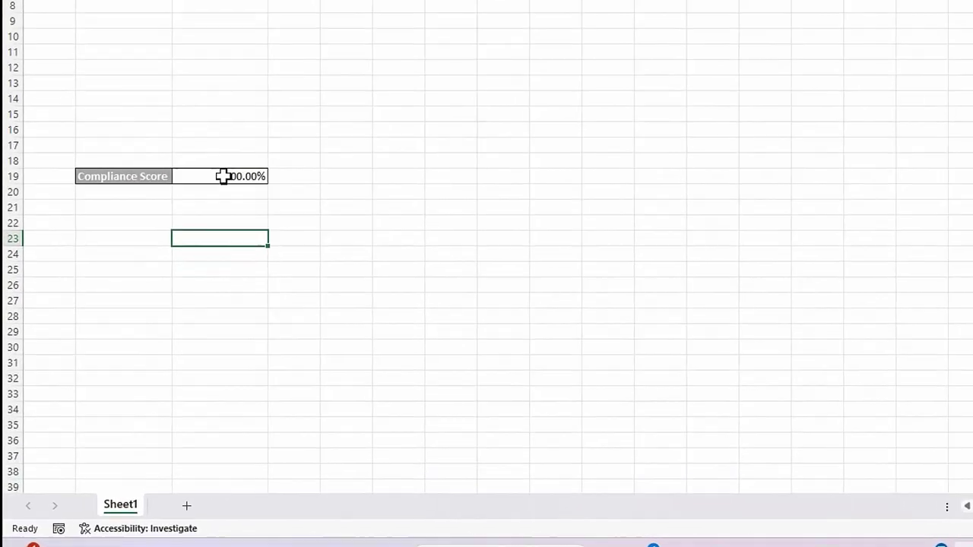
pyautogui.click(154, 272)
pyautogui.click(213, 188)
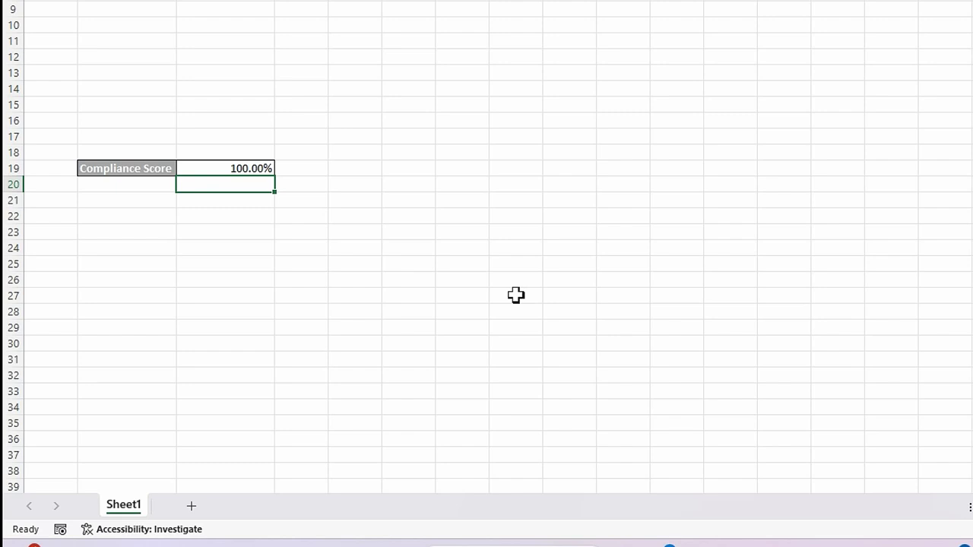
# Start an IFS formula in C20 returning "Red" when C19<=20%.
pyautogui.write('=ifs')
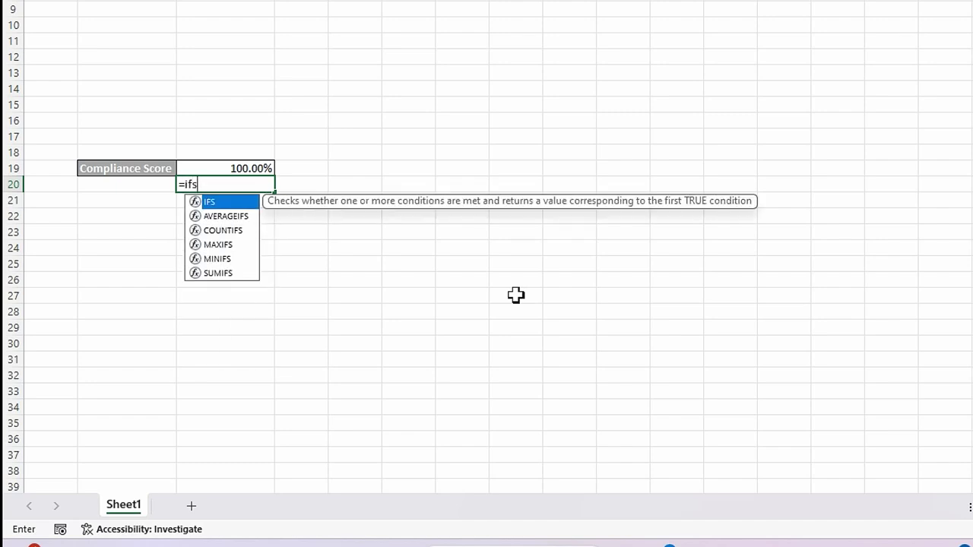
pyautogui.write('(')
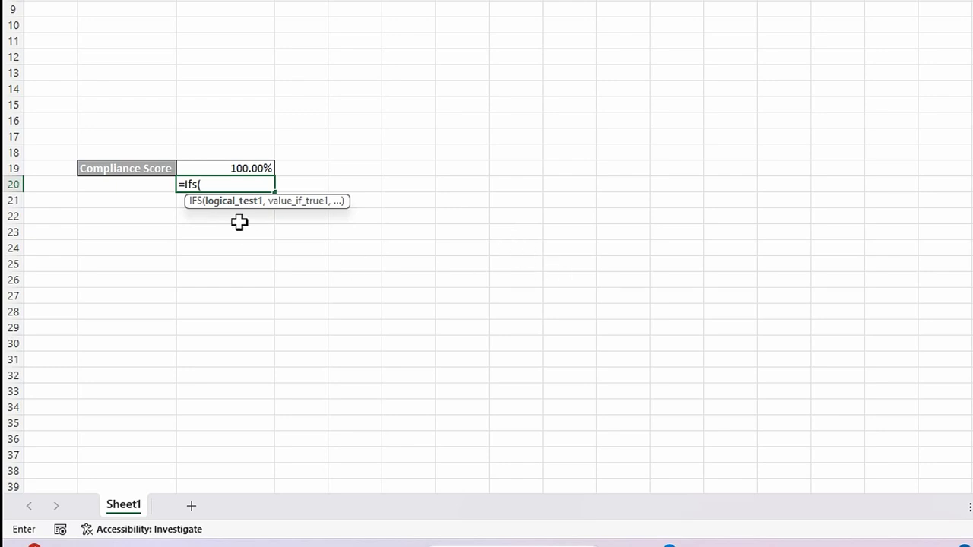
pyautogui.click(230, 169)
pyautogui.write('<=20')
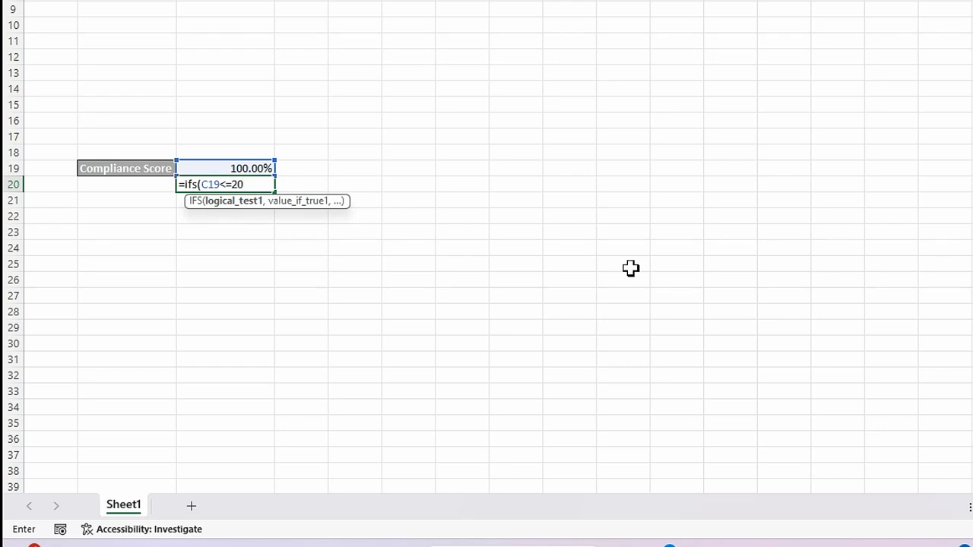
pyautogui.write('%,"')
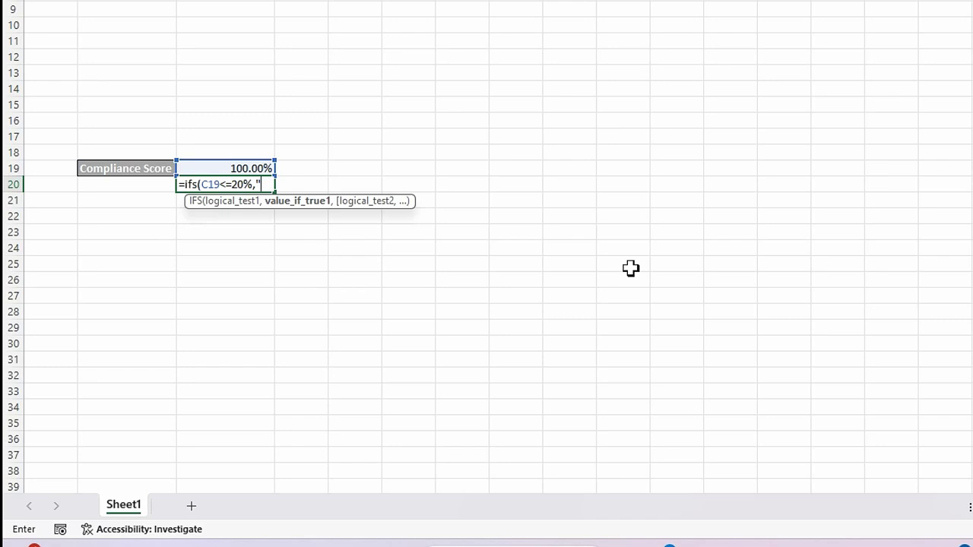
pyautogui.write('Red",')
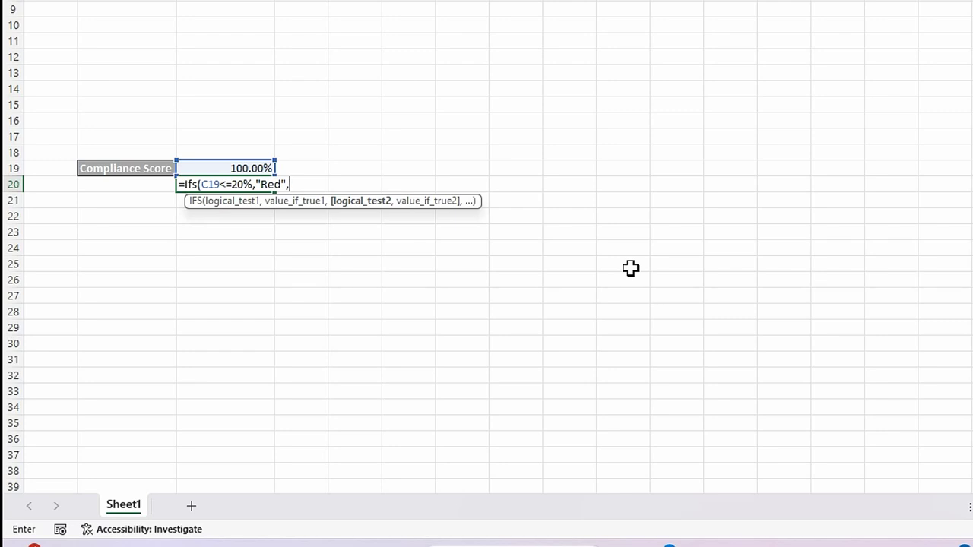
# Add the Amber condition AND(C19>20%,C19<=80%) and Green for C19>80%, then commit.
pyautogui.write('and(')
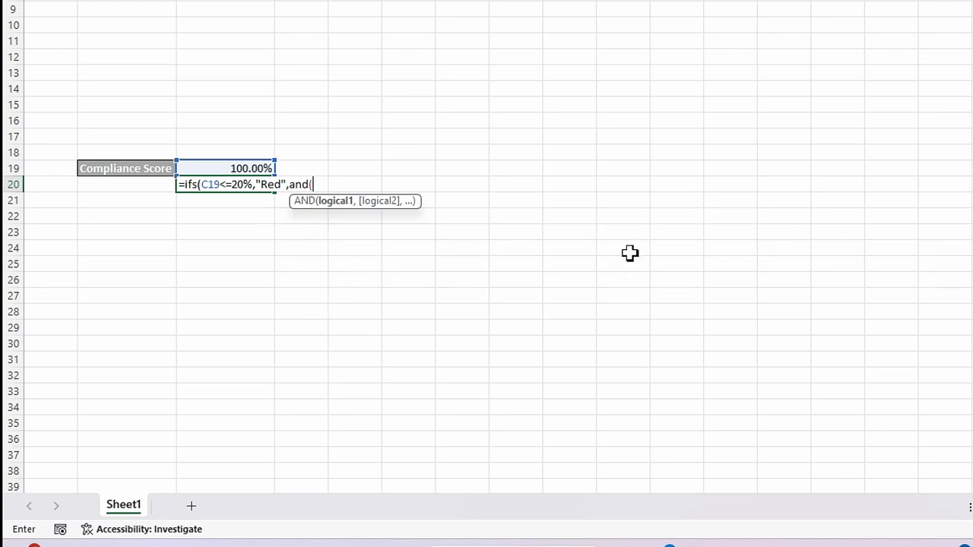
pyautogui.click(240, 168)
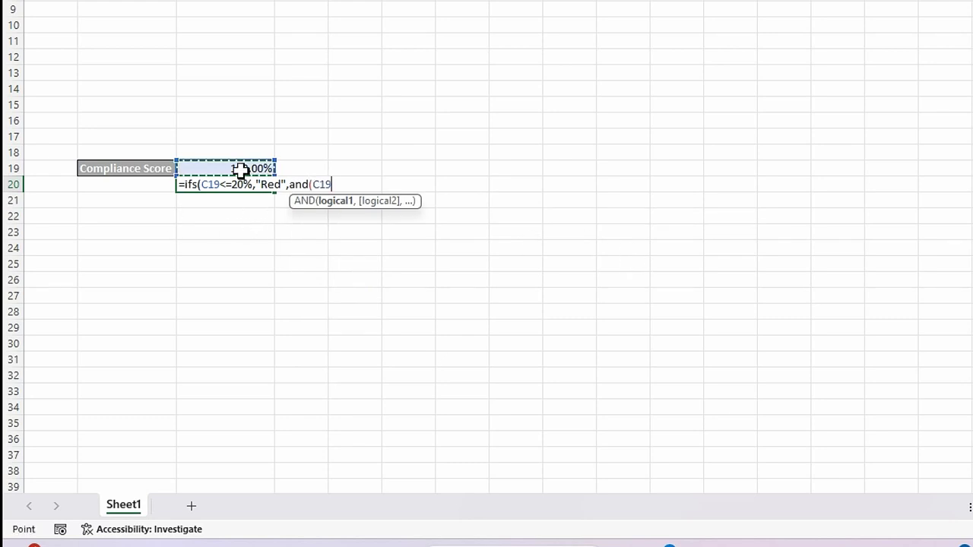
pyautogui.write('>20%,')
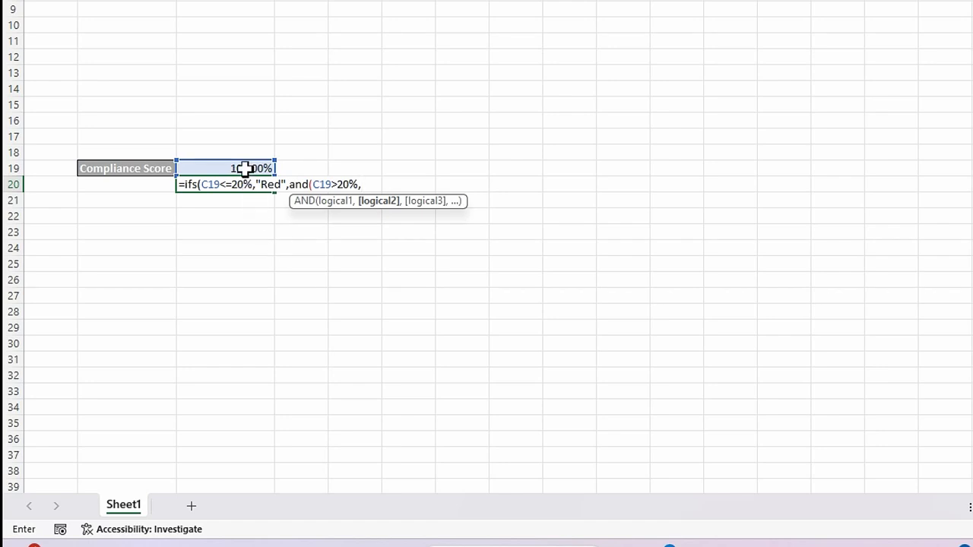
pyautogui.click(243, 168)
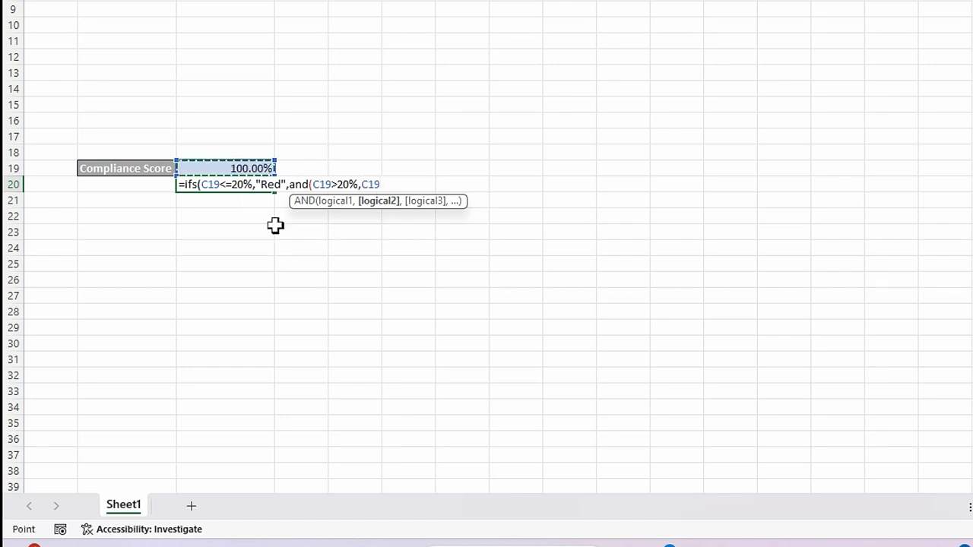
pyautogui.write('<=80%')
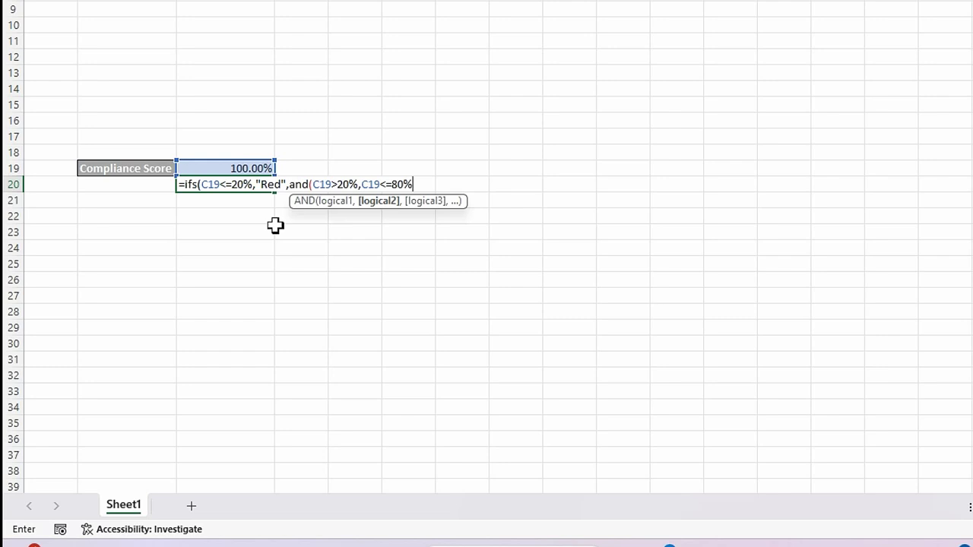
pyautogui.write(',')
pyautogui.press('BackSpace')
pyautogui.write(')')
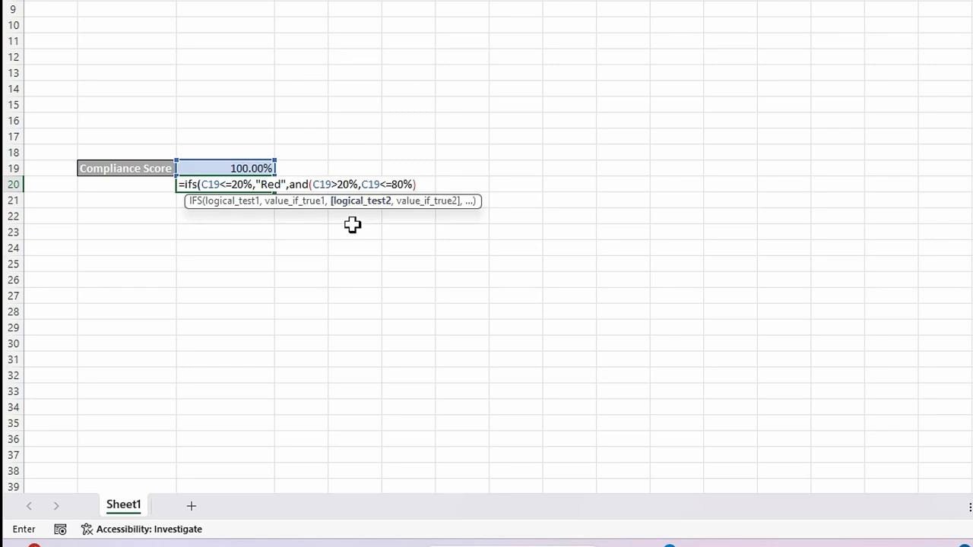
pyautogui.write(',')
pyautogui.write('"Amb')
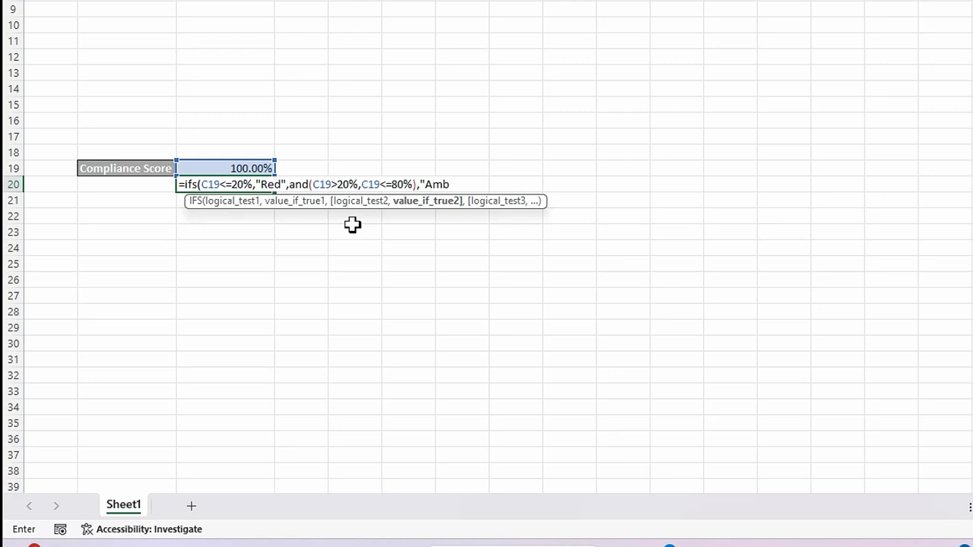
pyautogui.write('er",')
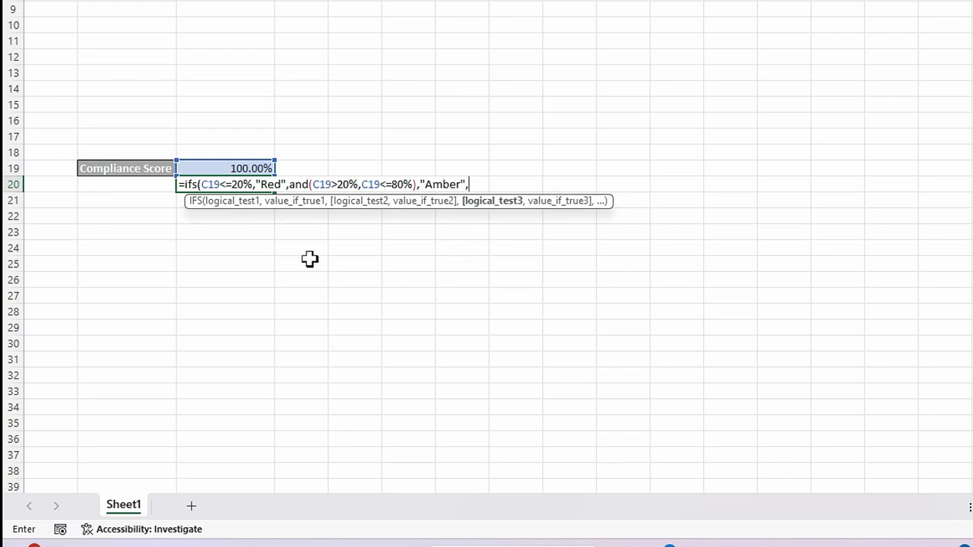
pyautogui.click(234, 169)
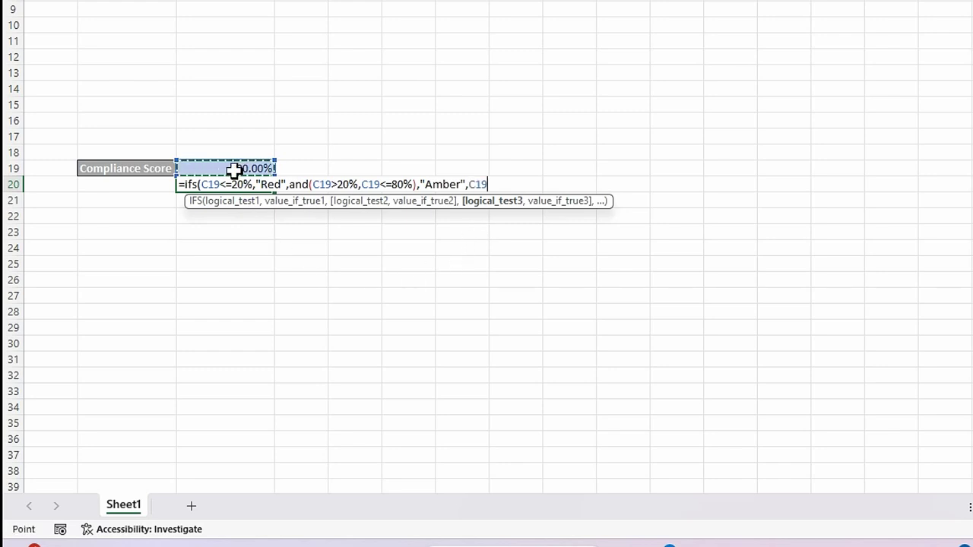
pyautogui.write('>80%,"Green')
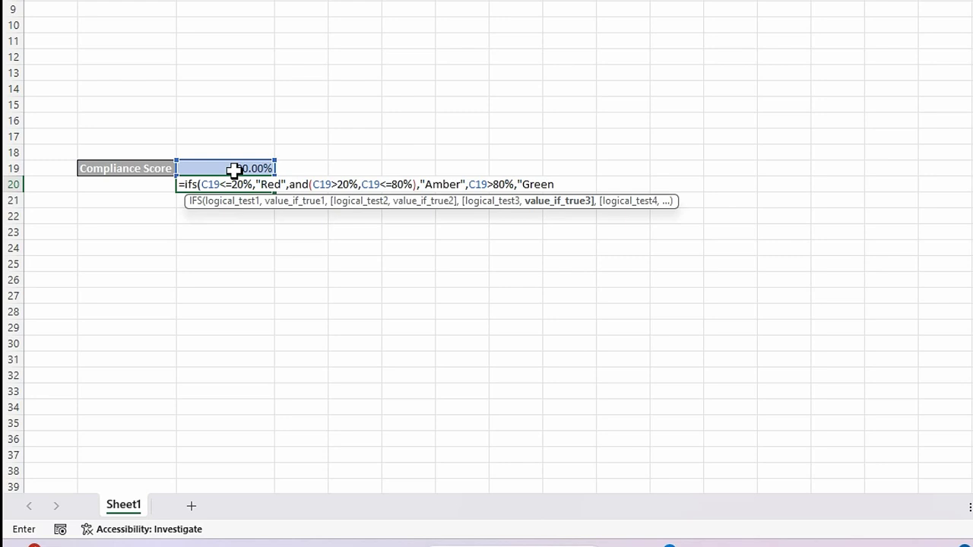
pyautogui.write('")')
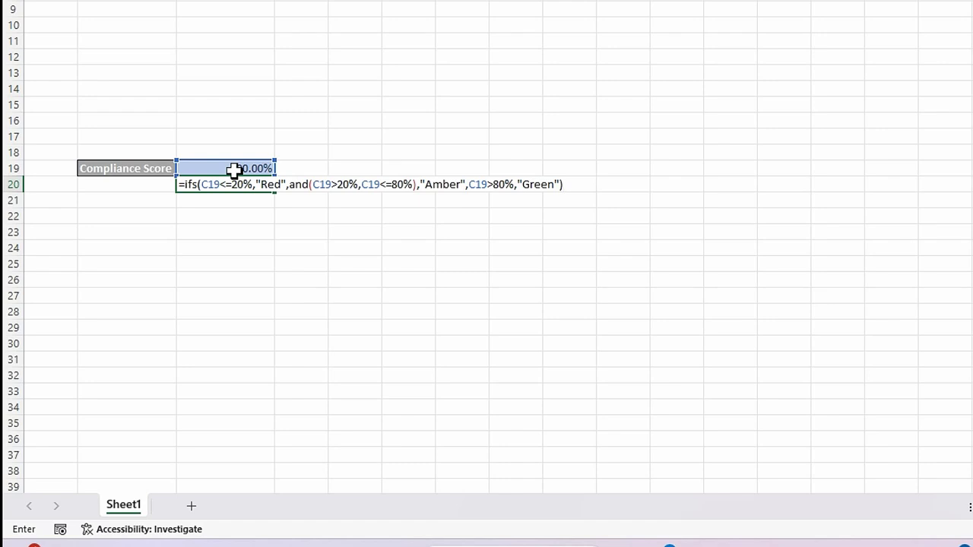
pyautogui.press('Return')
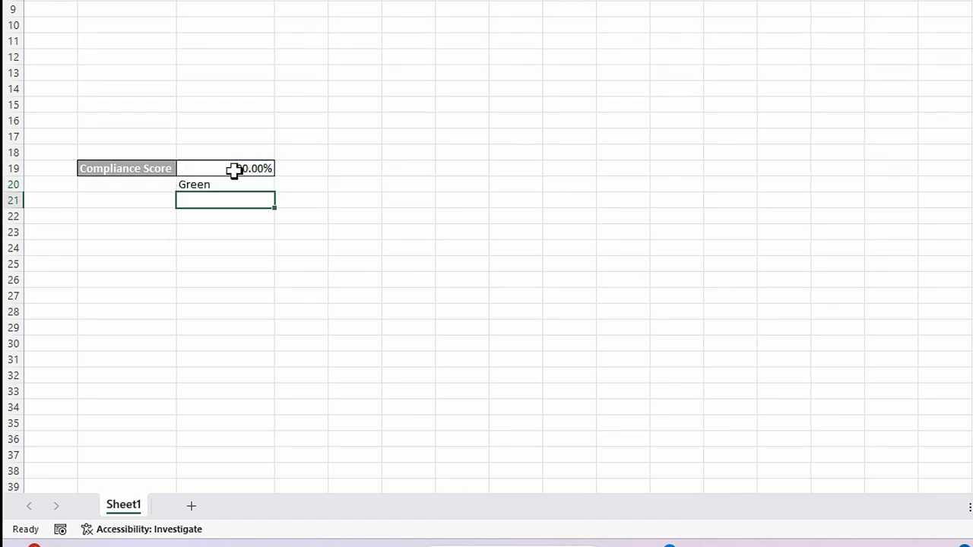
# Check C20's formula and keep the RAG Score in C3 at Green.
pyautogui.click(227, 186)
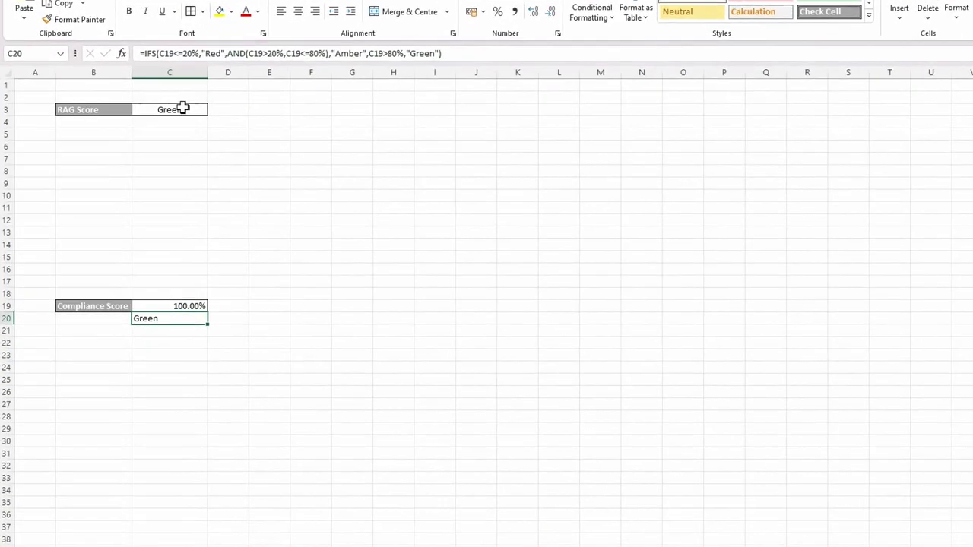
pyautogui.click(183, 109)
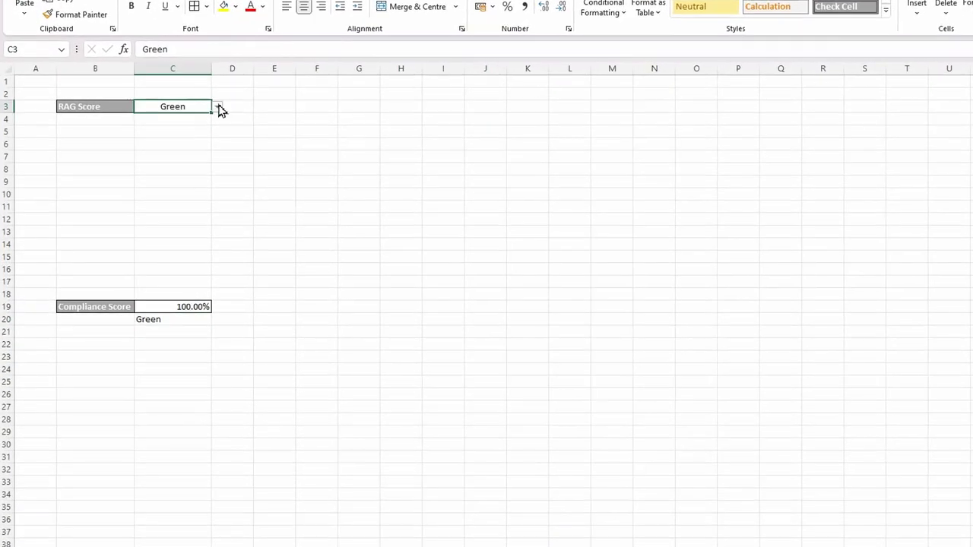
pyautogui.click(213, 109)
pyautogui.click(179, 108)
# Enter compliance scores of 20 and then 40 in C19.
pyautogui.click(182, 308)
pyautogui.write('20')
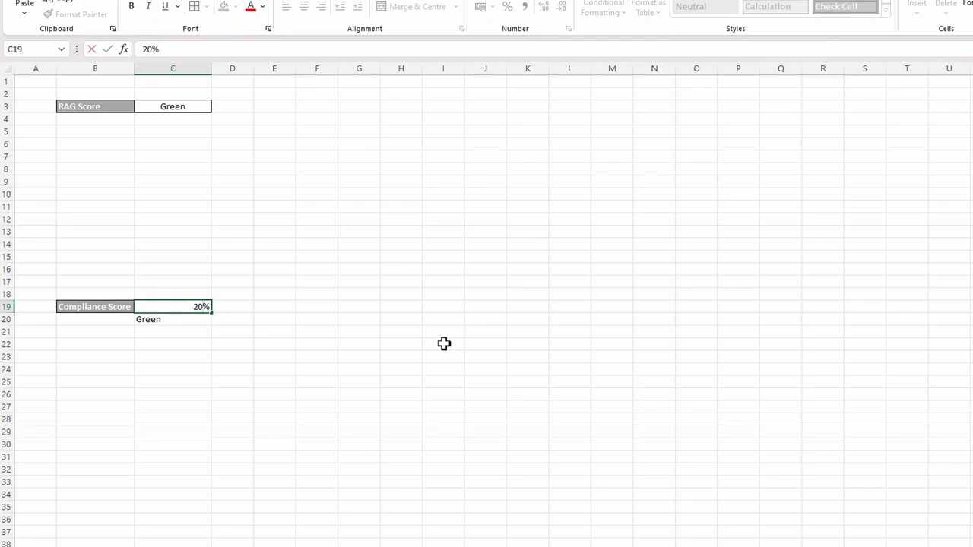
pyautogui.press('Tab')
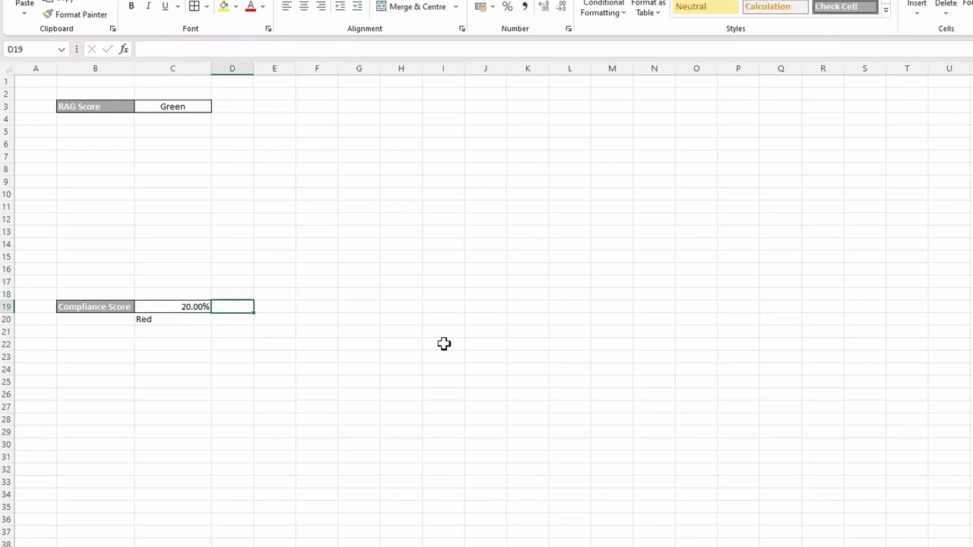
pyautogui.click(197, 306)
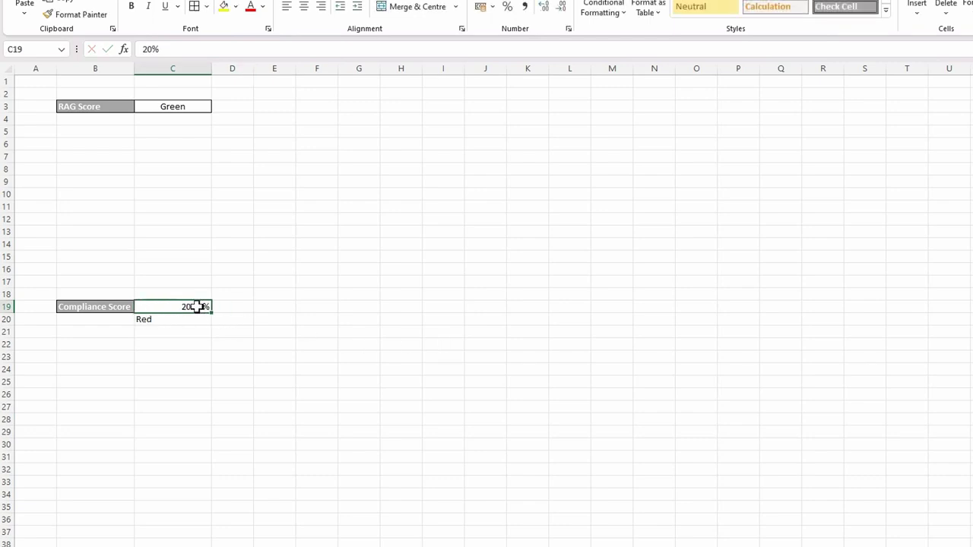
pyautogui.write('4')
pyautogui.write('0')
pyautogui.press('Tab')
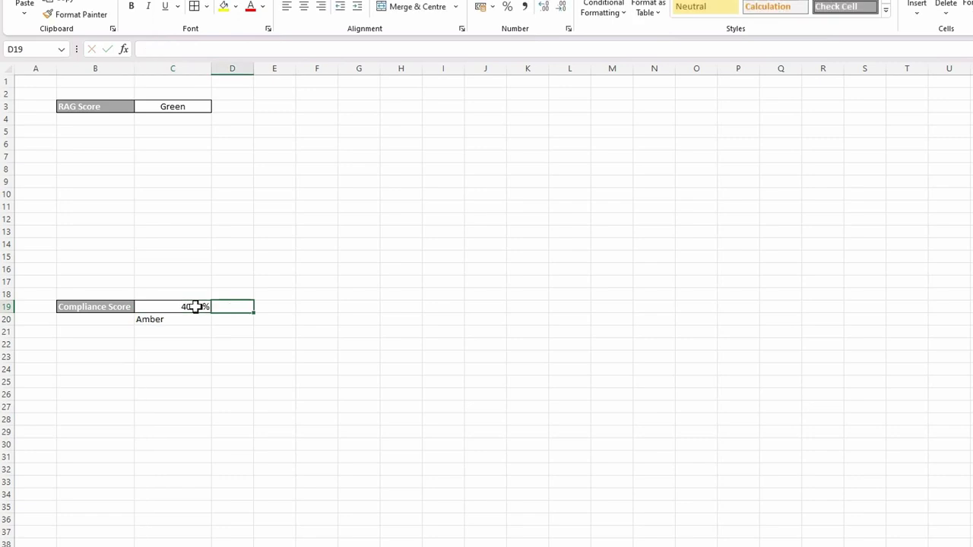
# Enter 81 and then 100 in C19, with C20 turning Green.
pyautogui.click(162, 307)
pyautogui.write('81')
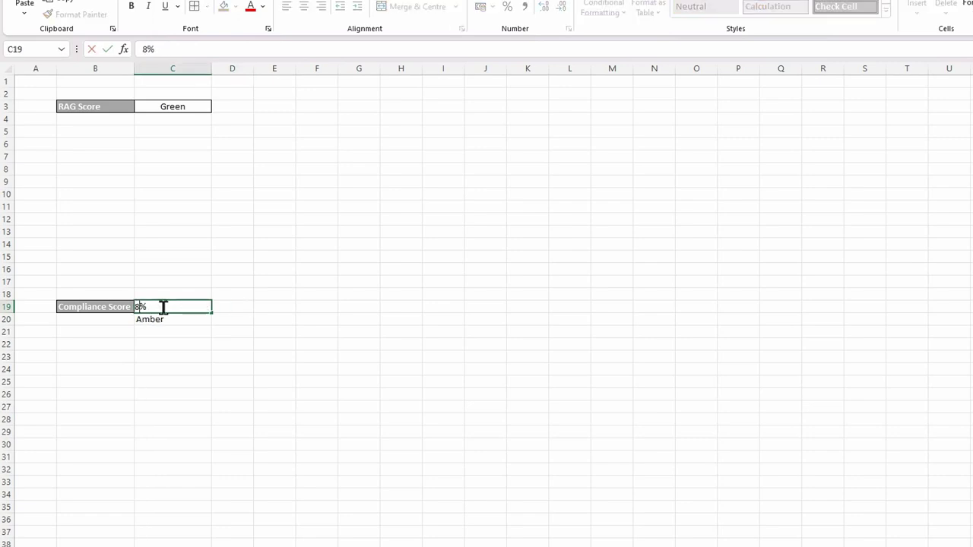
pyautogui.press('Tab')
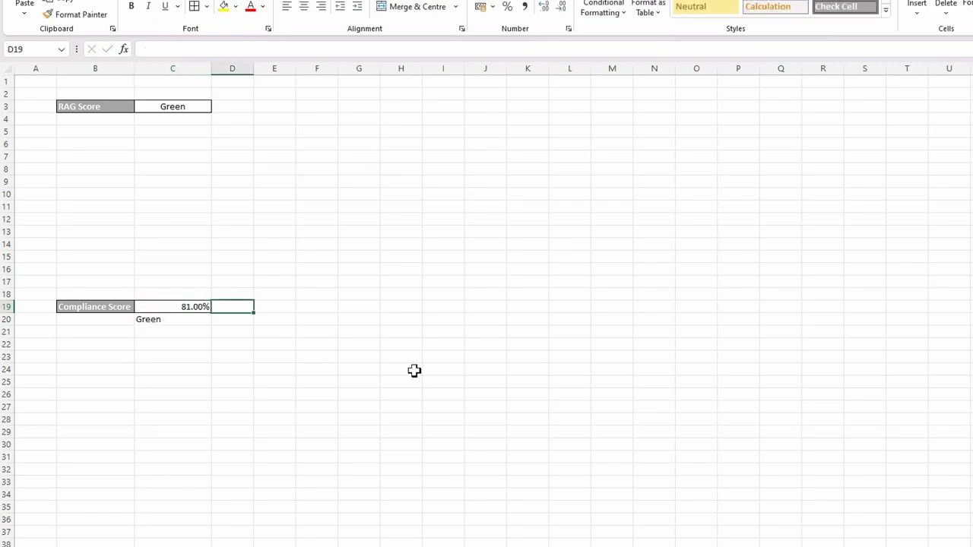
pyautogui.click(189, 308)
pyautogui.write('100')
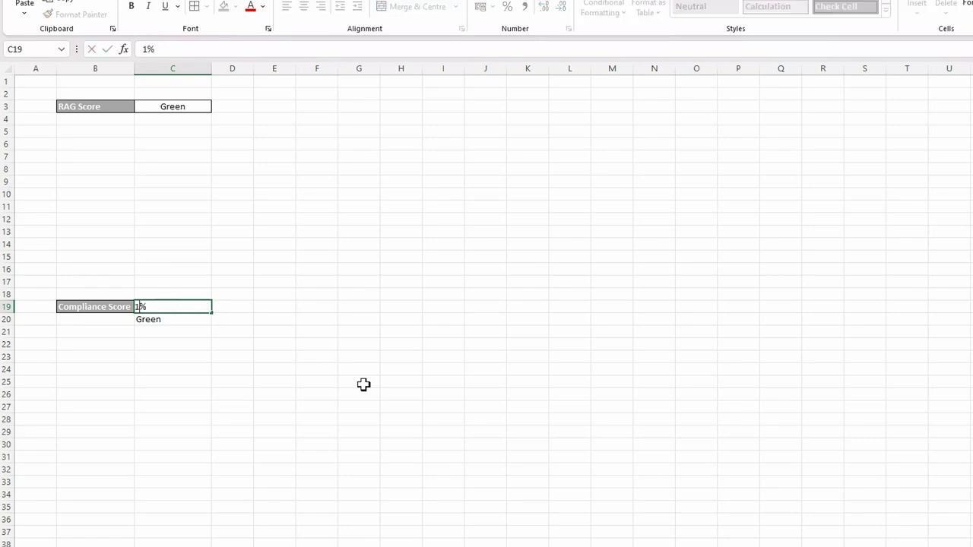
pyautogui.press('Tab')
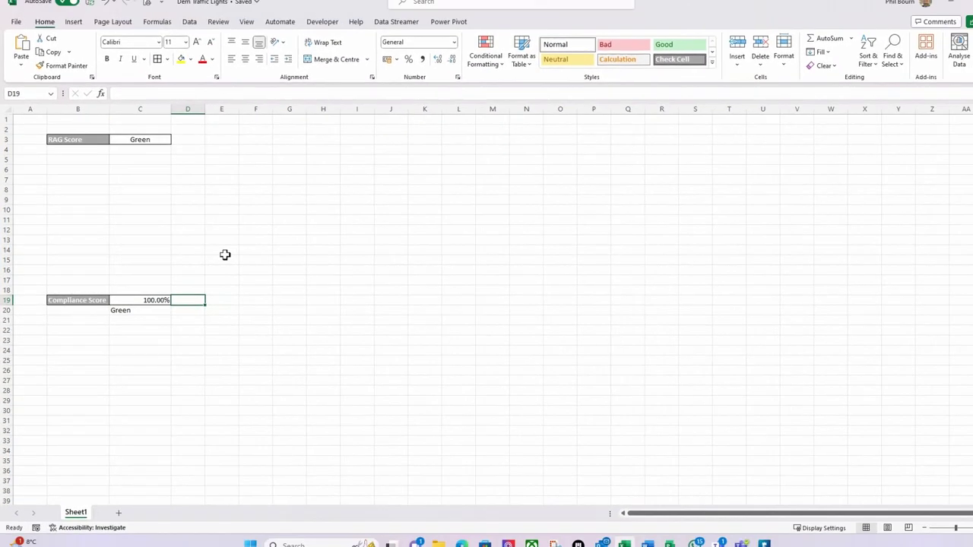
pyautogui.click(148, 199)
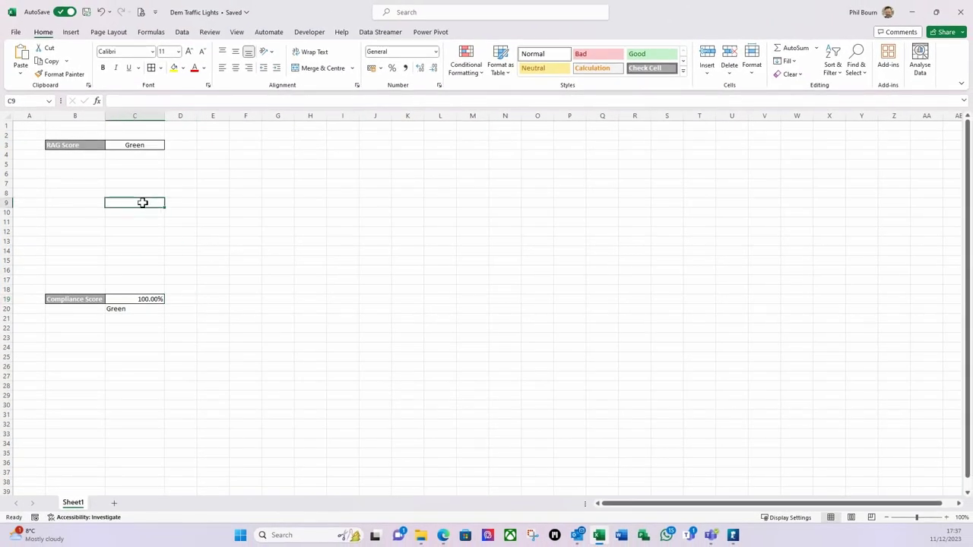
pyautogui.click(62, 190)
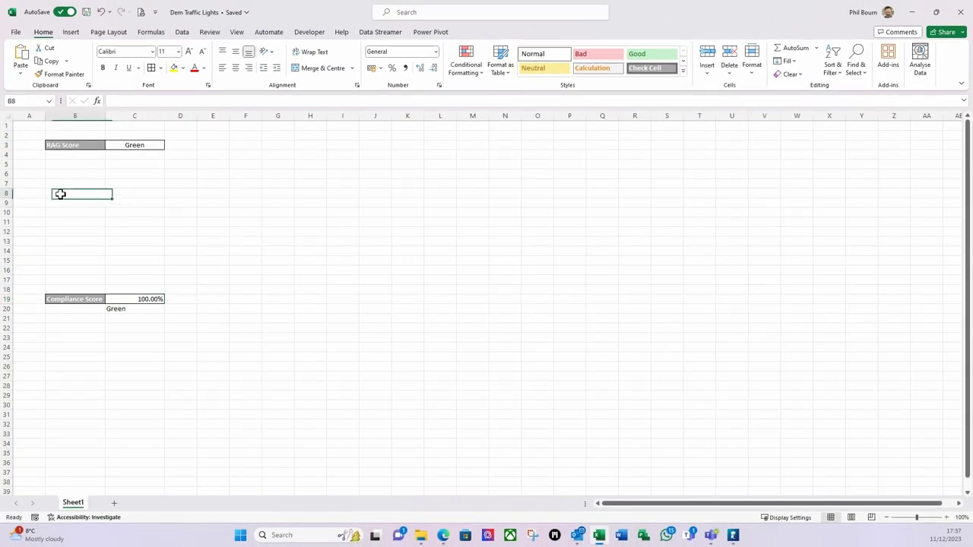
# Select cell E12 and switch the ribbon to Formulas.
pyautogui.click(221, 231)
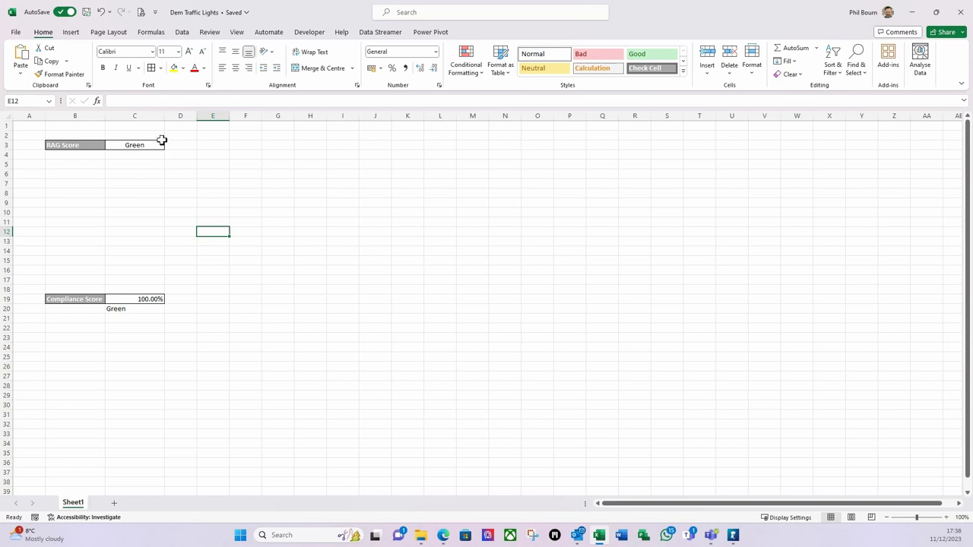
pyautogui.click(153, 34)
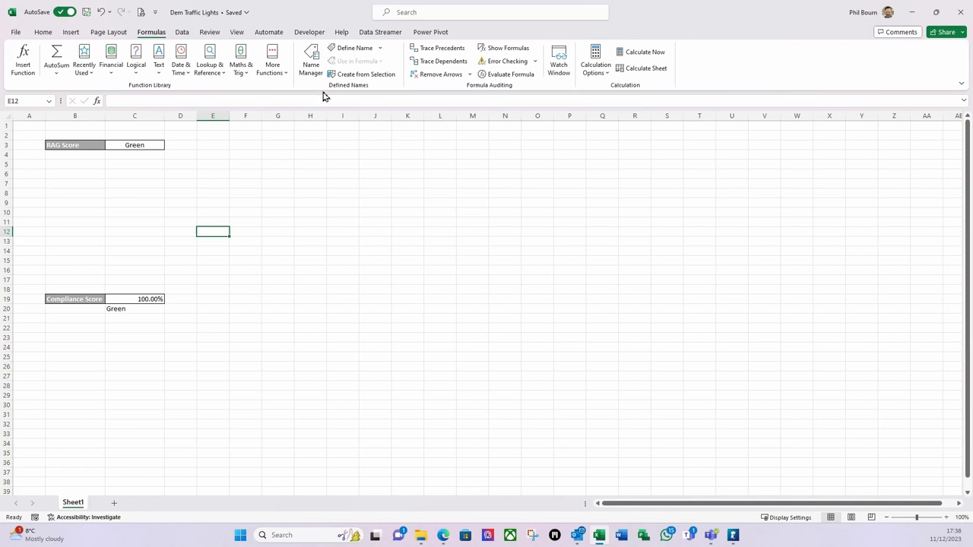
# In Name Manager, add the name rRAG with Refers to =INDIRECT(Sheet1!$C$3).
pyautogui.click(310, 64)
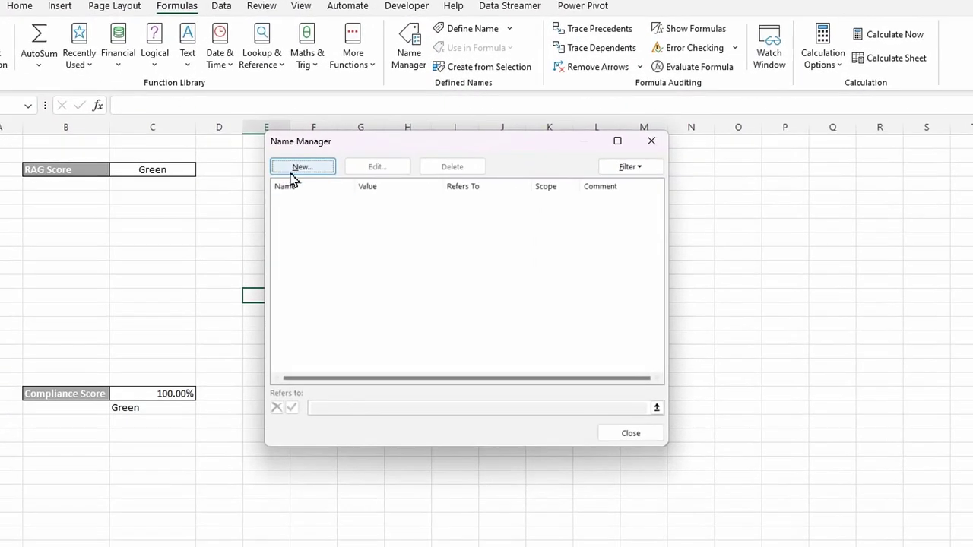
pyautogui.click(289, 163)
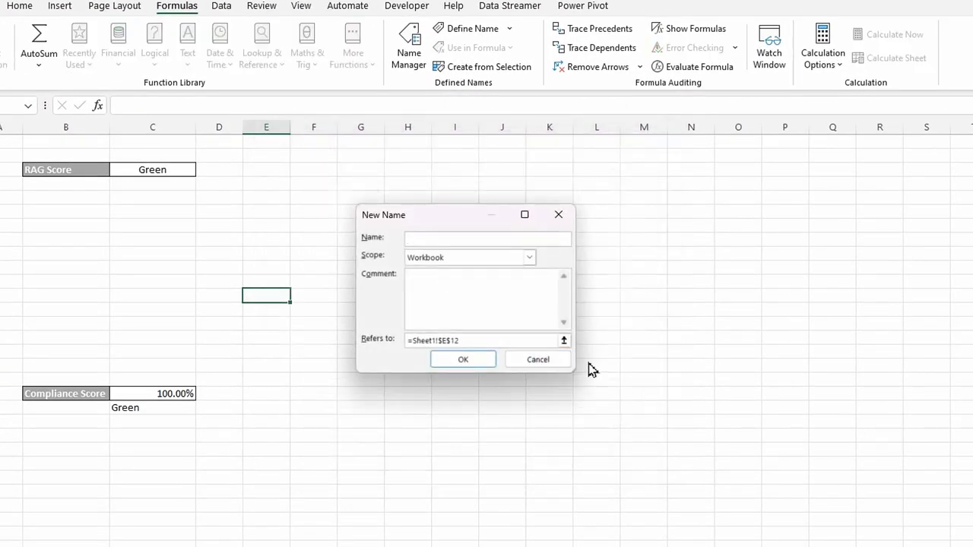
pyautogui.write('rRAG')
pyautogui.click(471, 340)
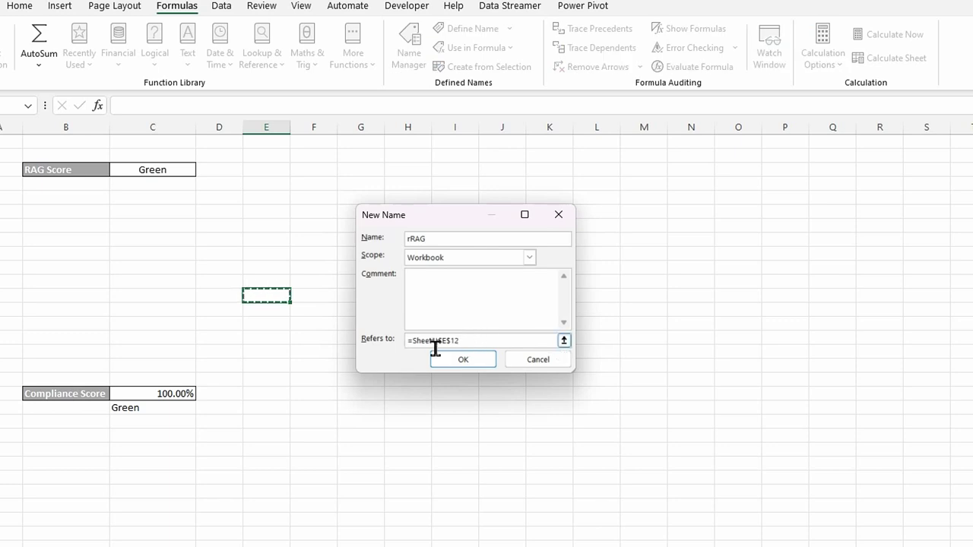
pyautogui.click(564, 341)
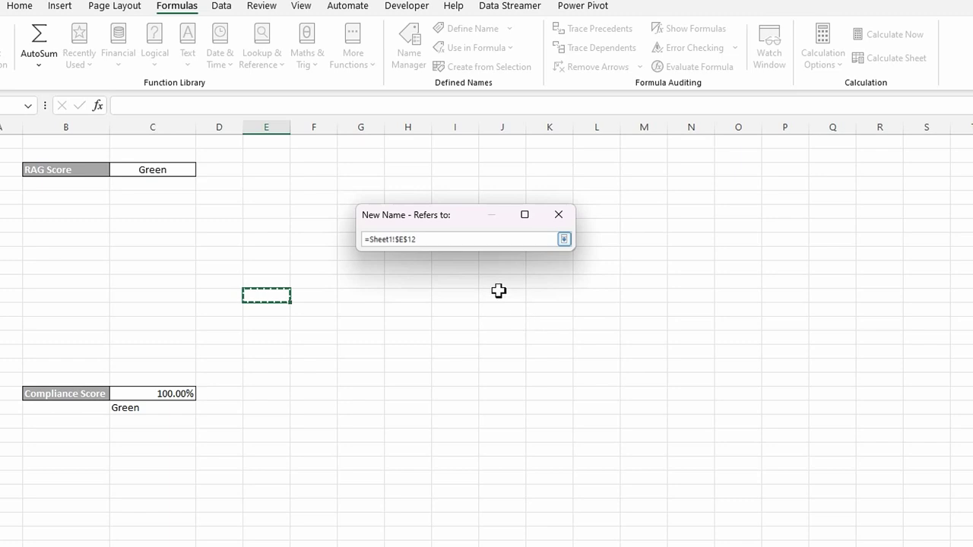
pyautogui.moveTo(427, 242); pyautogui.dragTo(373, 240)
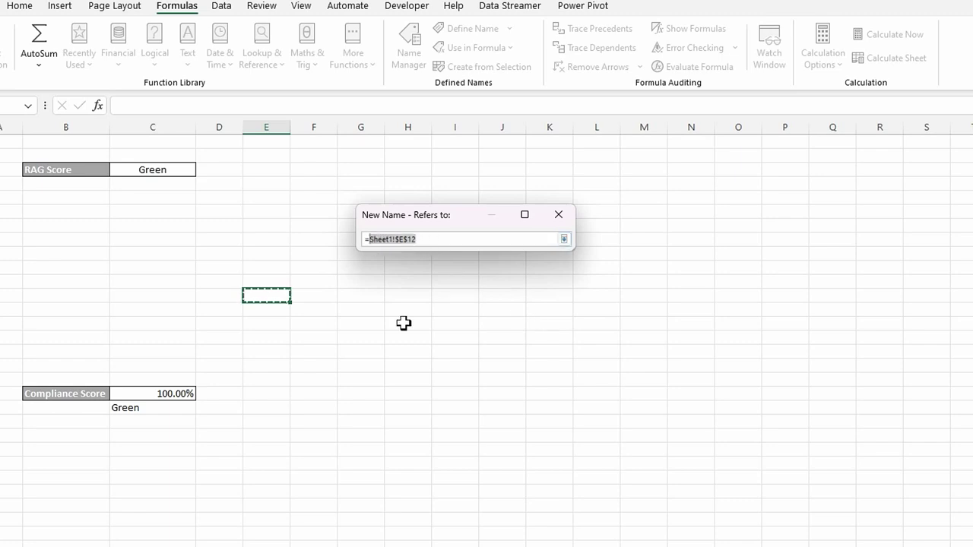
pyautogui.write('indirect')
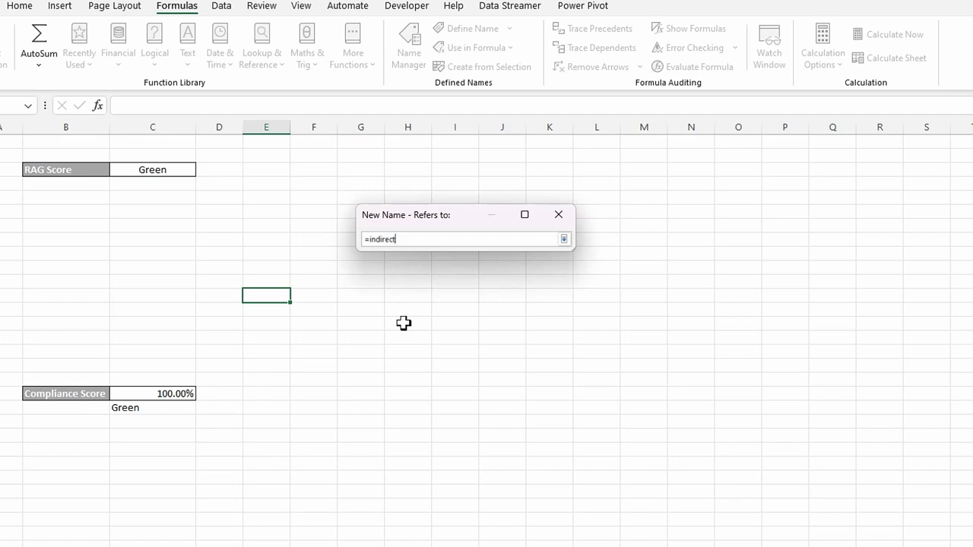
pyautogui.write('(')
pyautogui.click(182, 169)
pyautogui.write(')')
pyautogui.click(563, 241)
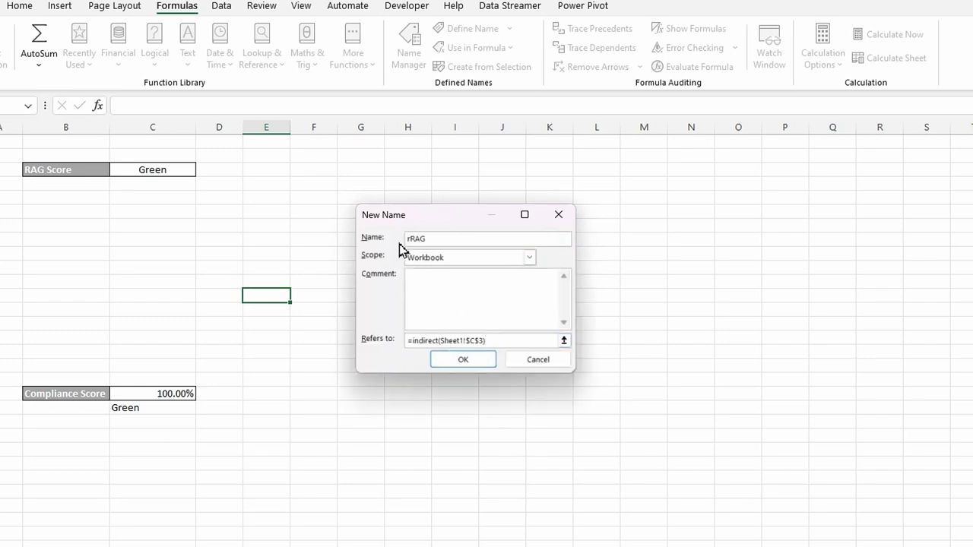
pyautogui.click(460, 360)
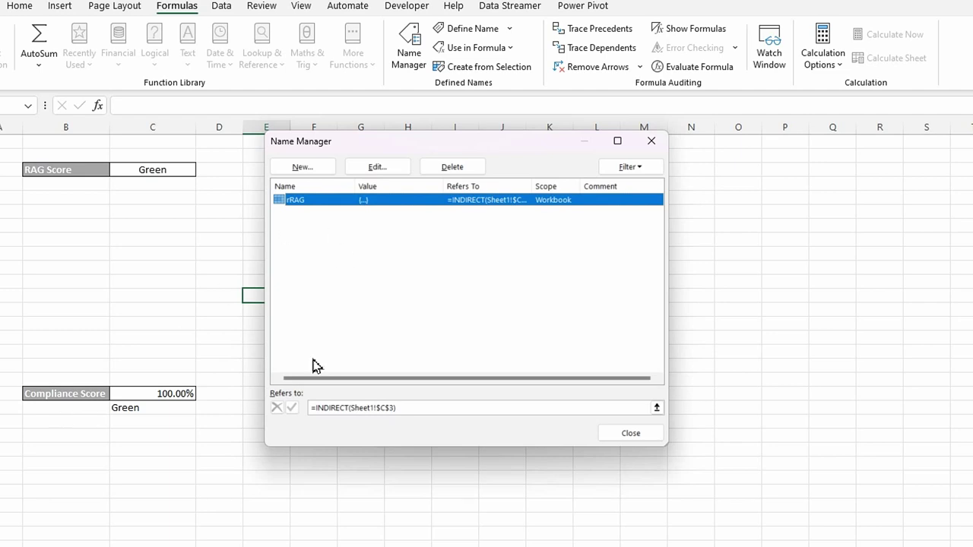
# Add rScore referring to =INDIRECT(Sheet1!$C$20) and close Name Manager.
pyautogui.click(304, 168)
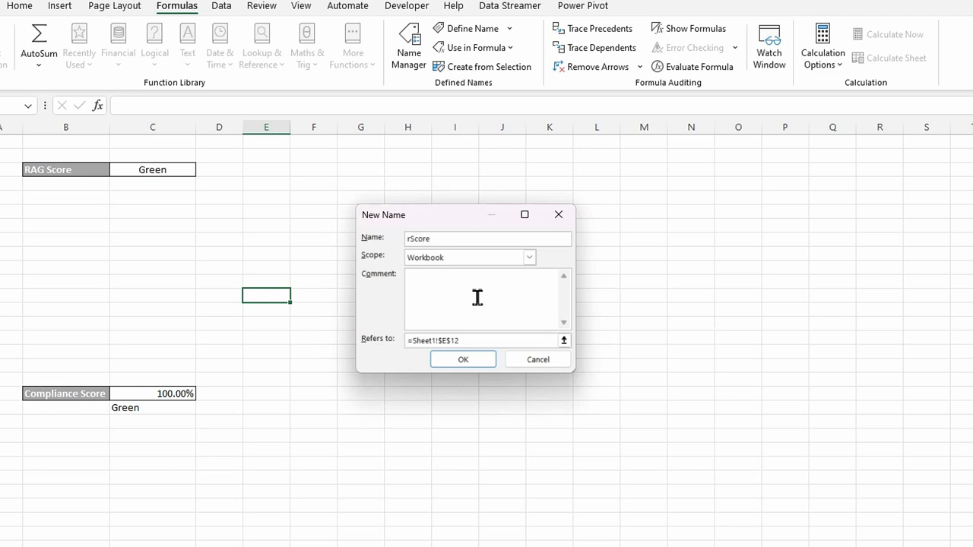
pyautogui.click(564, 340)
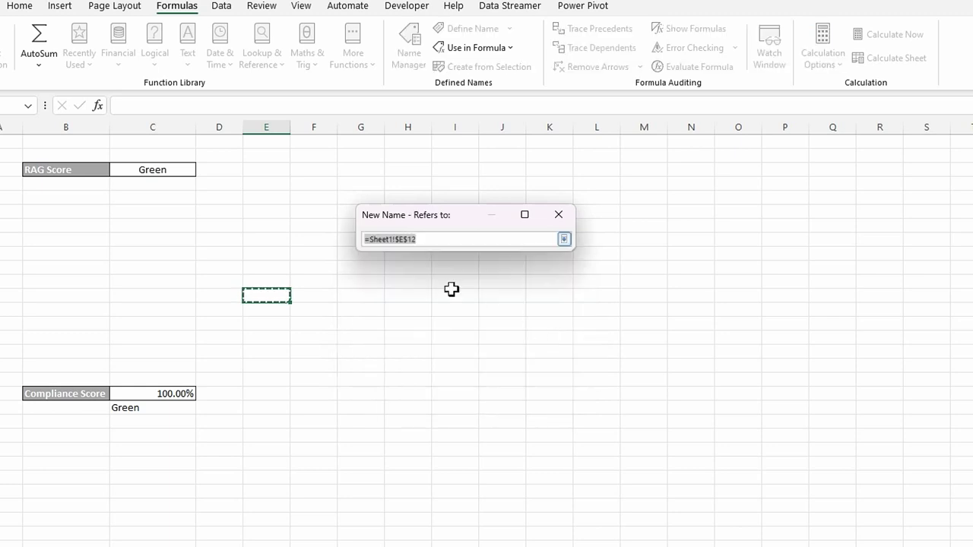
pyautogui.write('=indirect(')
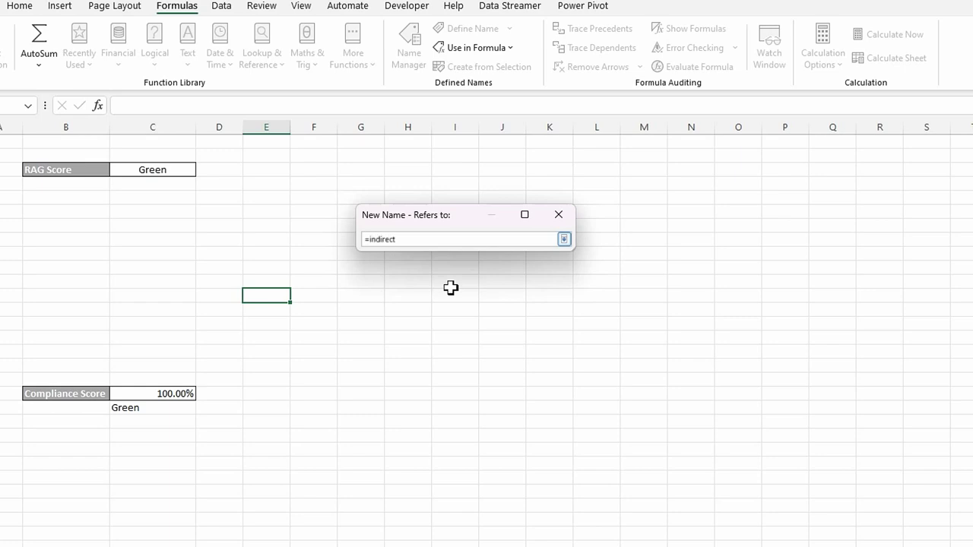
pyautogui.click(146, 410)
pyautogui.write(')')
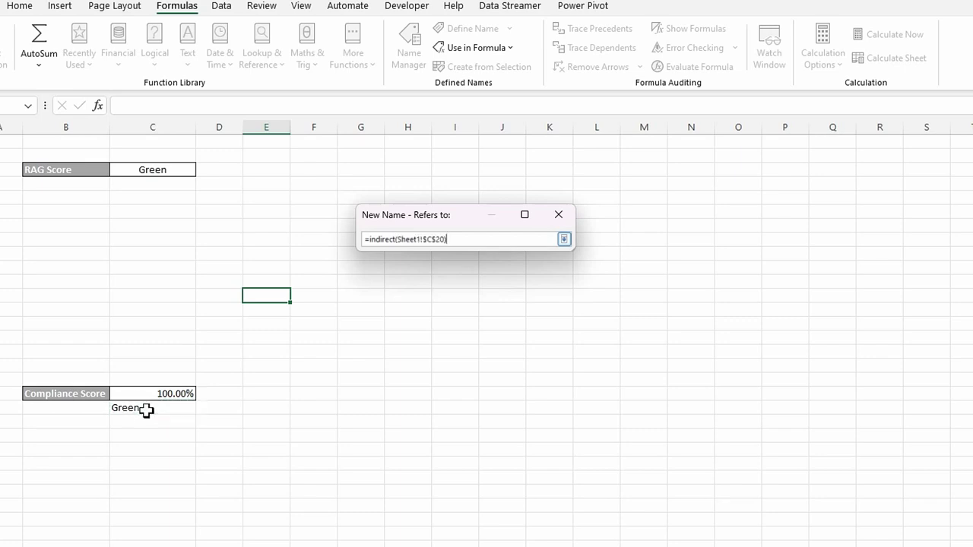
pyautogui.click(563, 240)
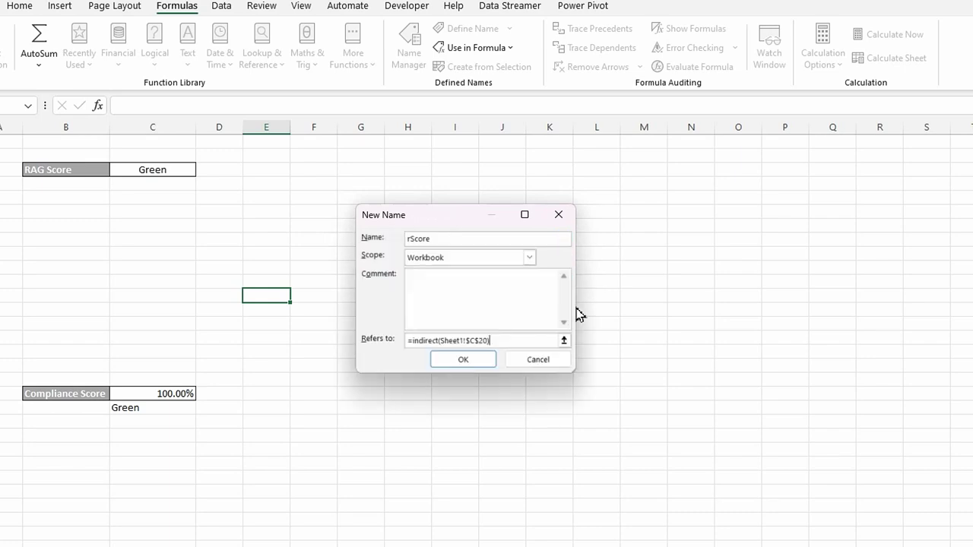
pyautogui.click(462, 360)
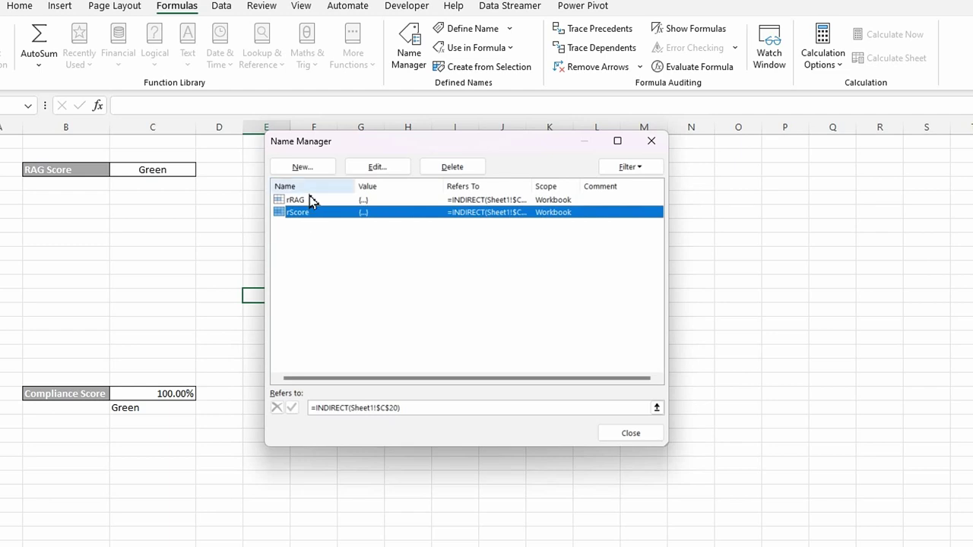
pyautogui.click(631, 435)
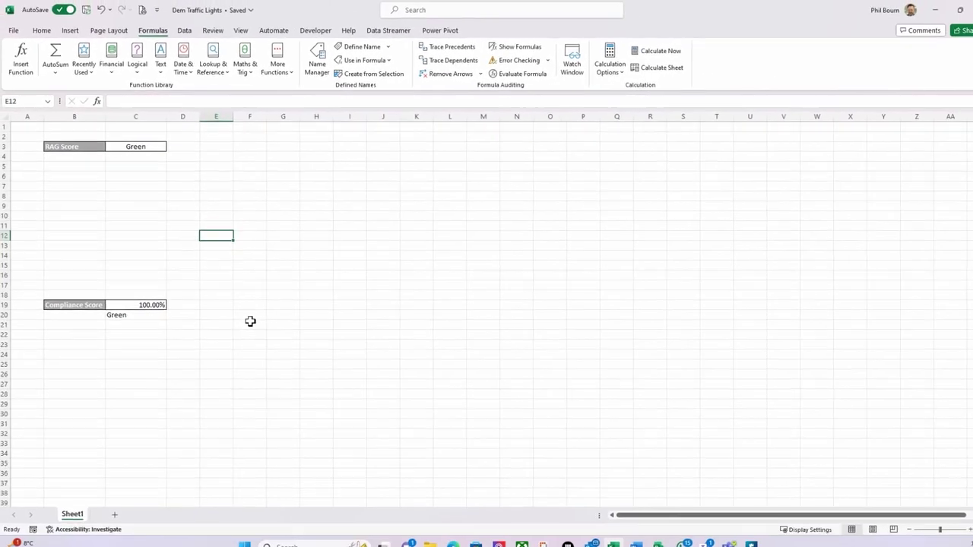
# Rename Sheet1 to Dashboard.
pyautogui.rightClick(78, 506)
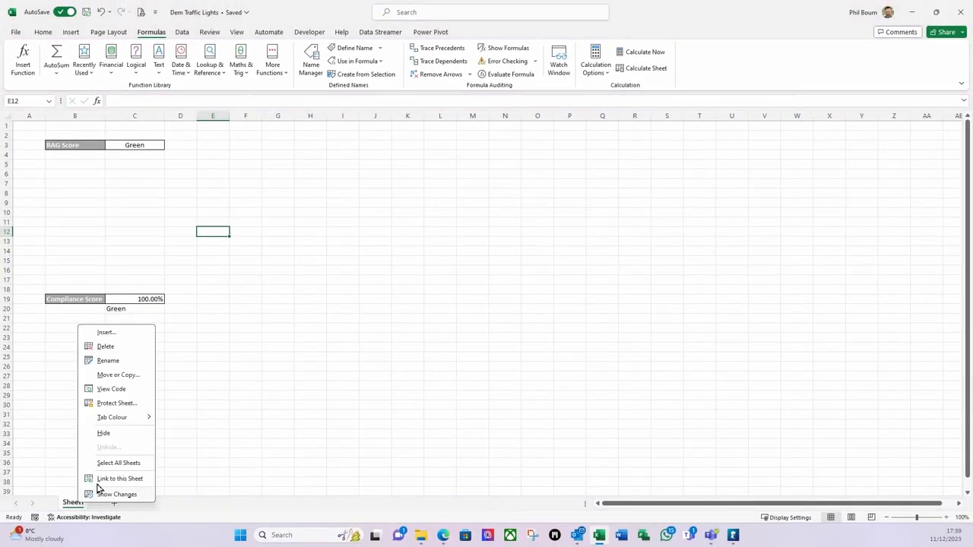
pyautogui.click(108, 361)
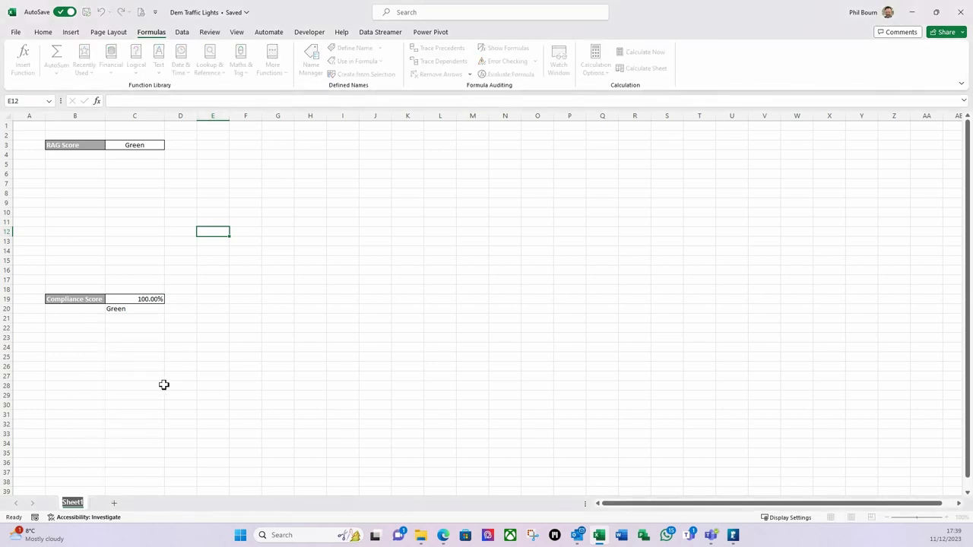
pyautogui.write('Dashboard')
pyautogui.press('Return')
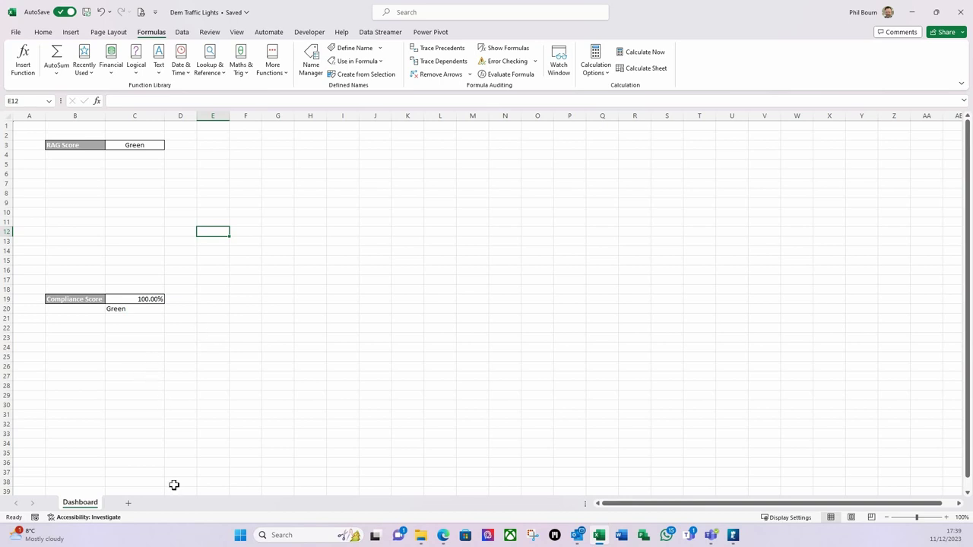
# Add a new sheet and name it Traffic Light Graphics.
pyautogui.click(128, 503)
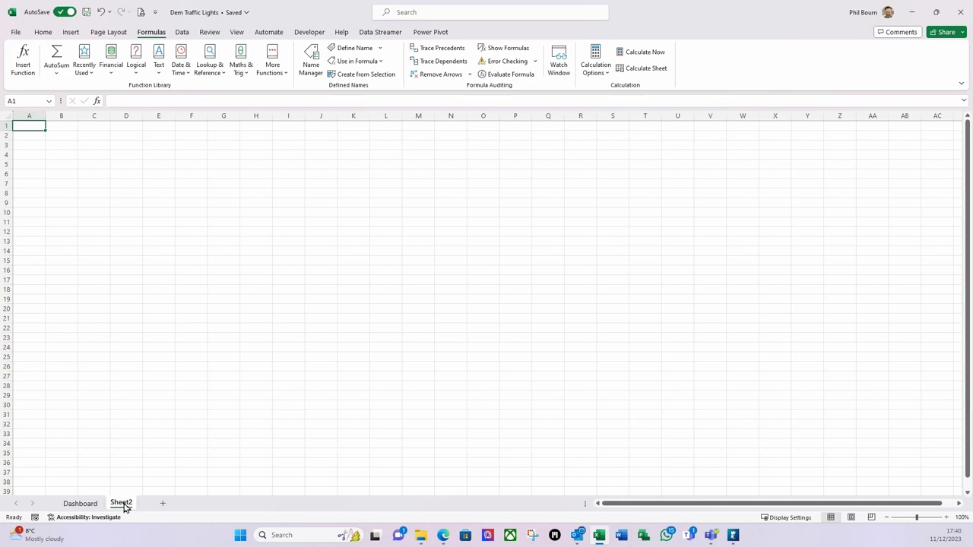
pyautogui.rightClick(124, 503)
pyautogui.click(153, 362)
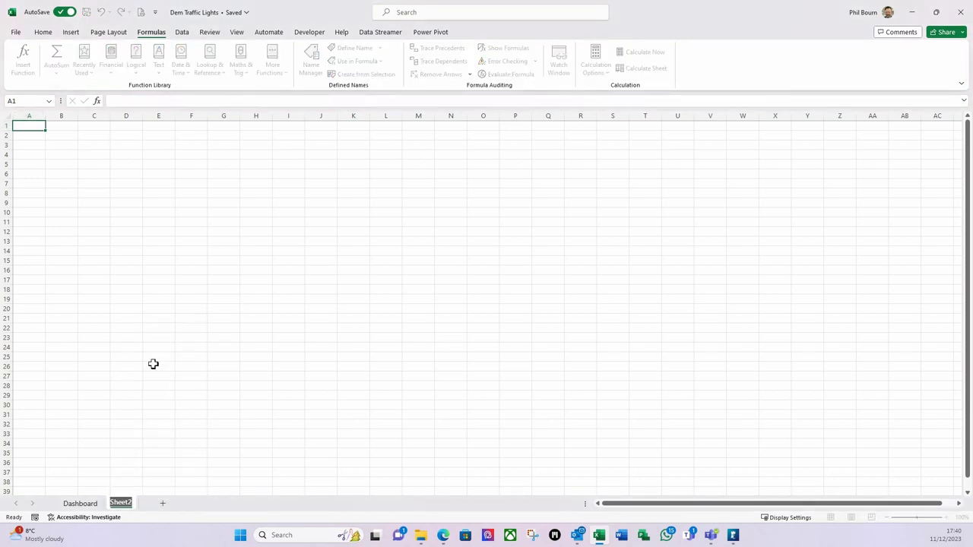
pyautogui.write('Traffic Light Graphics')
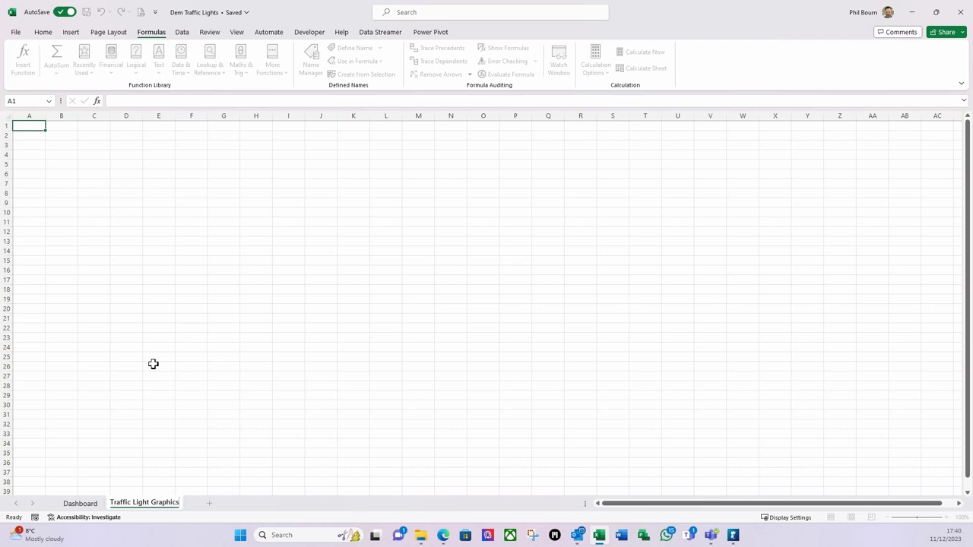
pyautogui.press('Return')
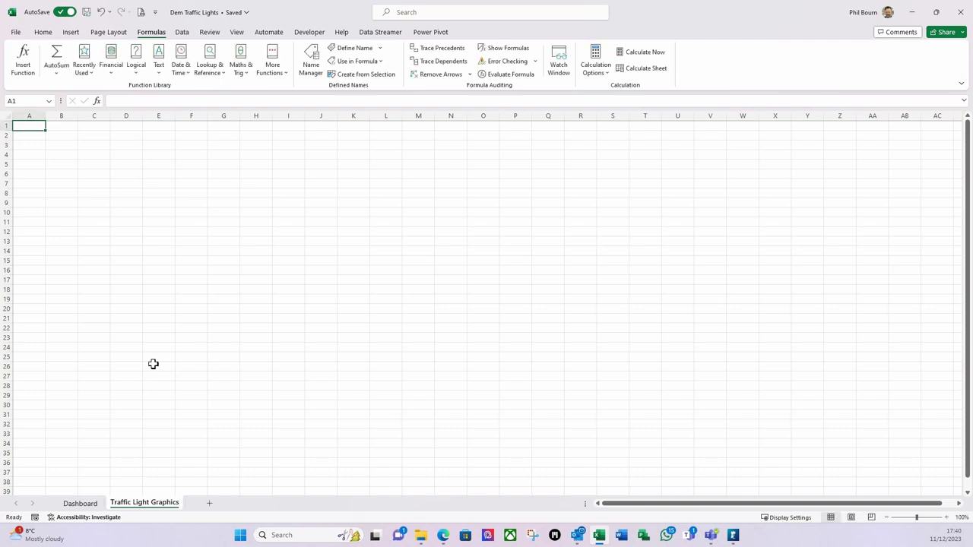
pyautogui.click(68, 135)
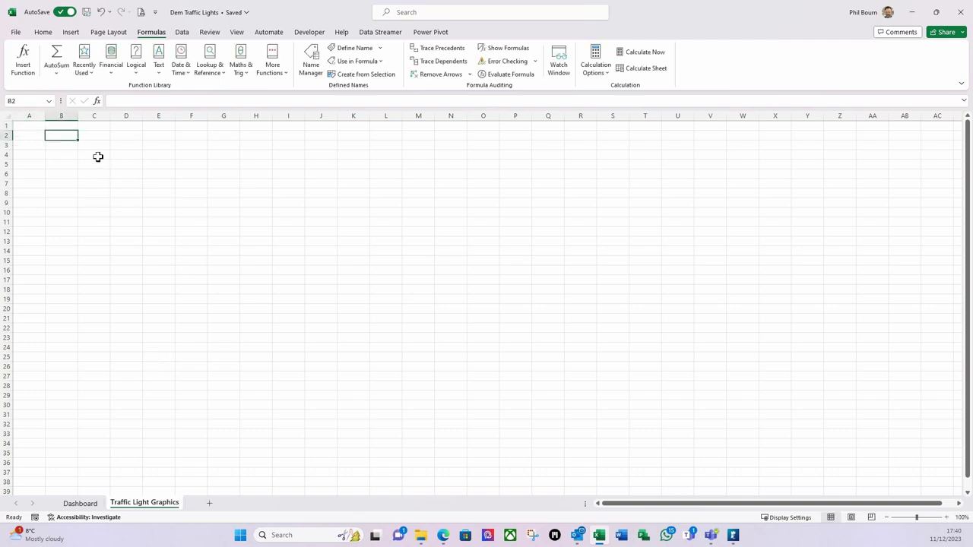
# Insert the filled traffic-light icon found by searching 'traffic' in Excel's stock icons.
pyautogui.click(71, 34)
pyautogui.click(173, 67)
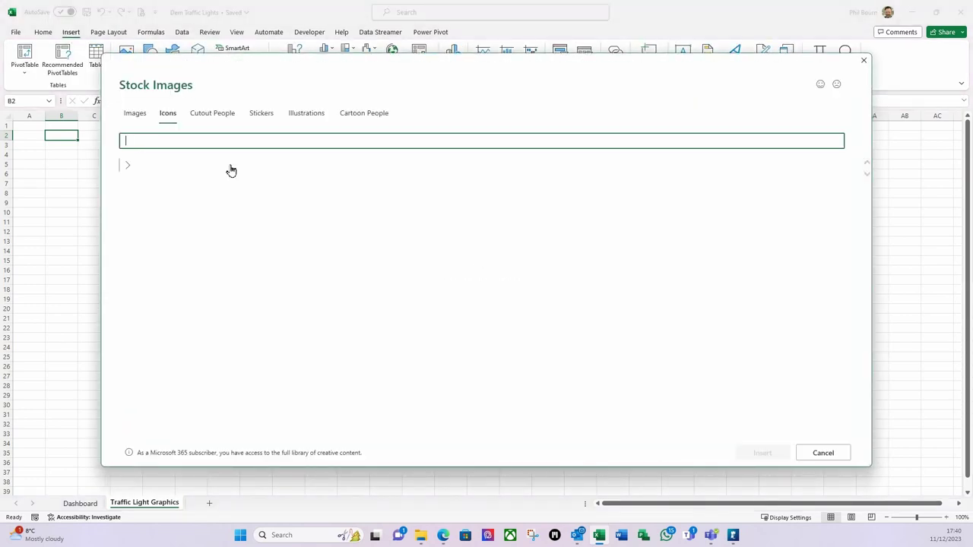
pyautogui.click(172, 141)
pyautogui.write('traffic')
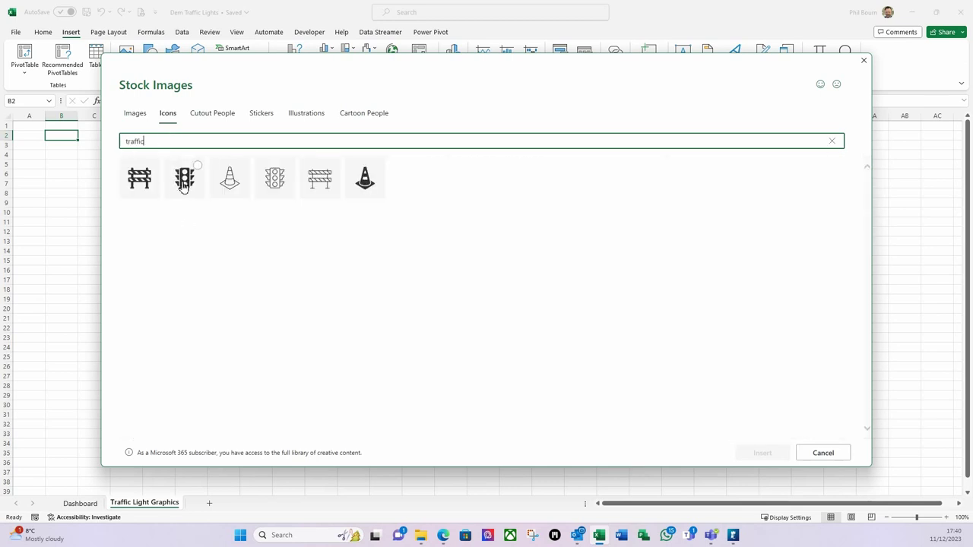
pyautogui.click(190, 182)
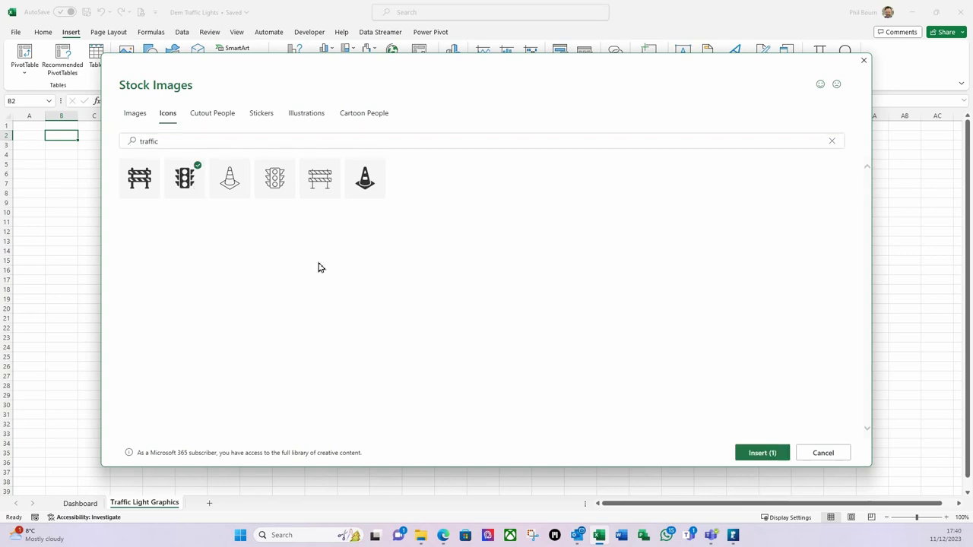
pyautogui.click(756, 454)
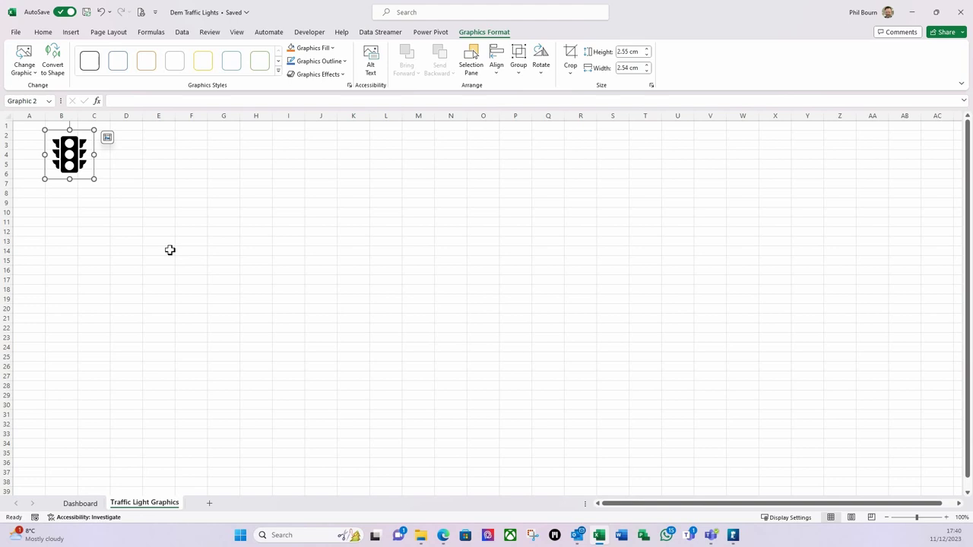
# Move the traffic-light icon right to column G and paste two copies of it.
pyautogui.moveTo(76, 181); pyautogui.dragTo(225, 187)
pyautogui.hotkey('ctrl', 'c')
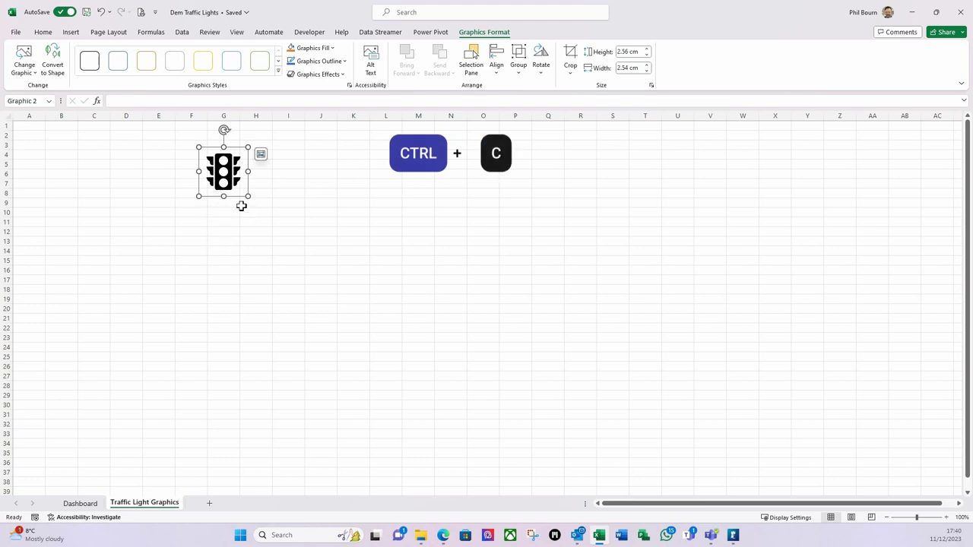
pyautogui.hotkey('ctrl', 'v')
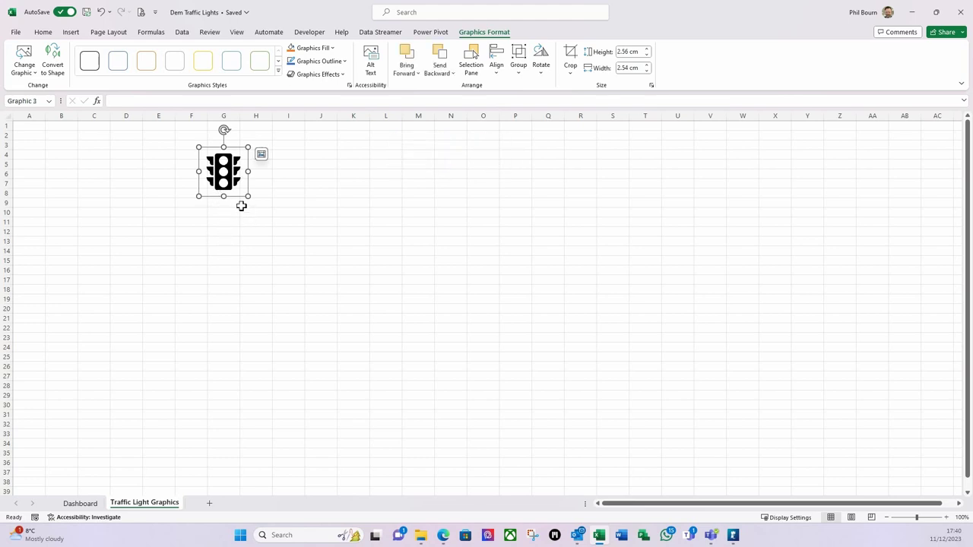
pyautogui.hotkey('ctrl', 'v')
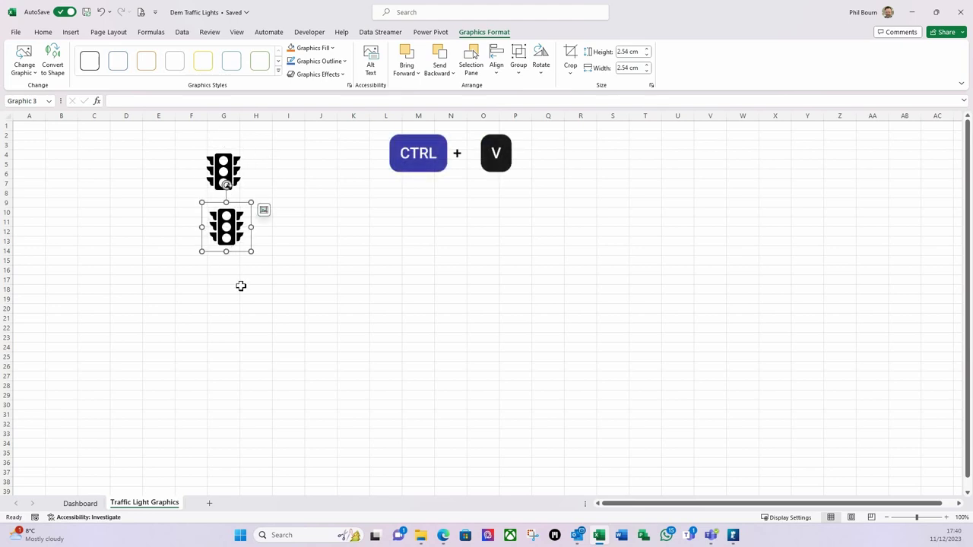
# Drag one copy down to rows 16–20 and move the top traffic light to column E.
pyautogui.click(227, 232)
pyautogui.moveTo(227, 228); pyautogui.dragTo(225, 291)
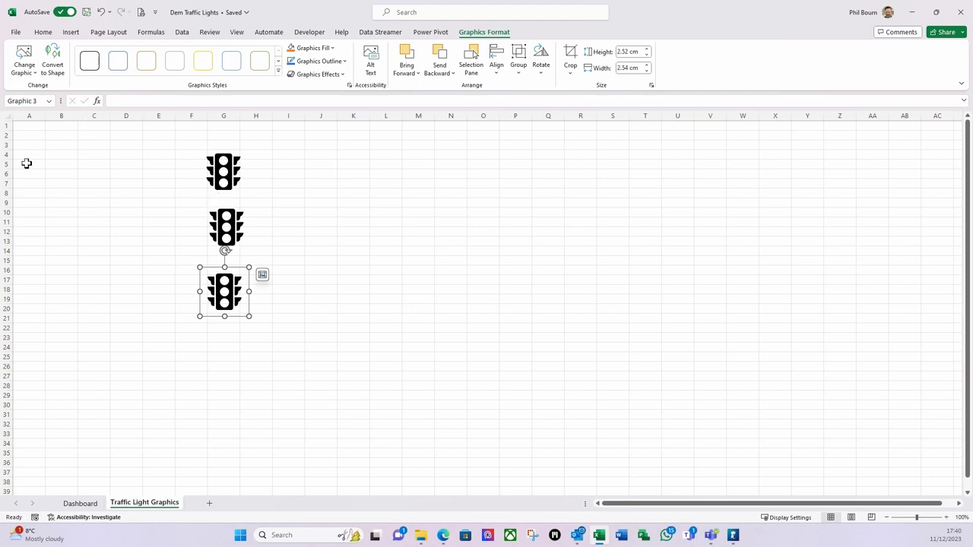
pyautogui.moveTo(217, 176); pyautogui.dragTo(168, 176)
pyautogui.click(57, 139)
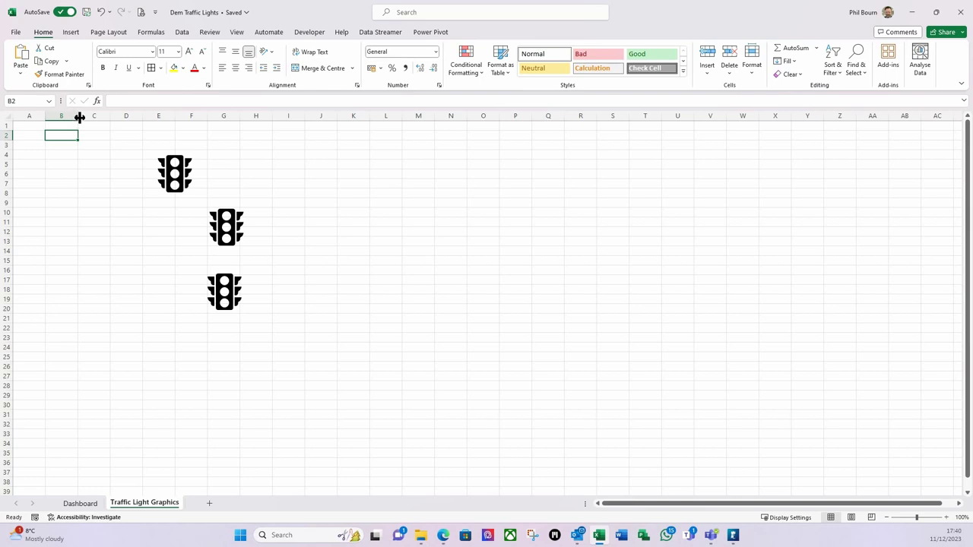
# Widen column B and move the top traffic light into it, nudging it into position.
pyautogui.moveTo(79, 118); pyautogui.dragTo(116, 117)
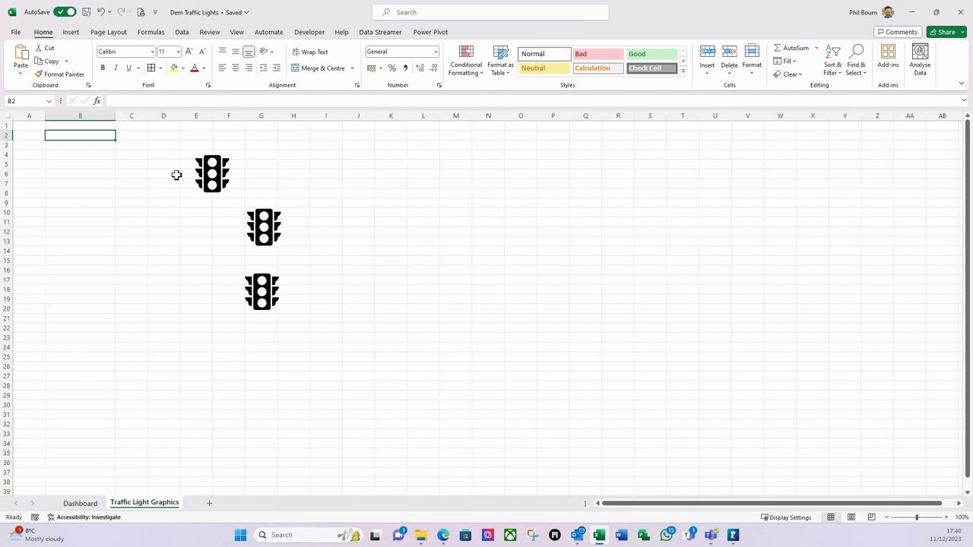
pyautogui.moveTo(206, 177); pyautogui.dragTo(79, 162)
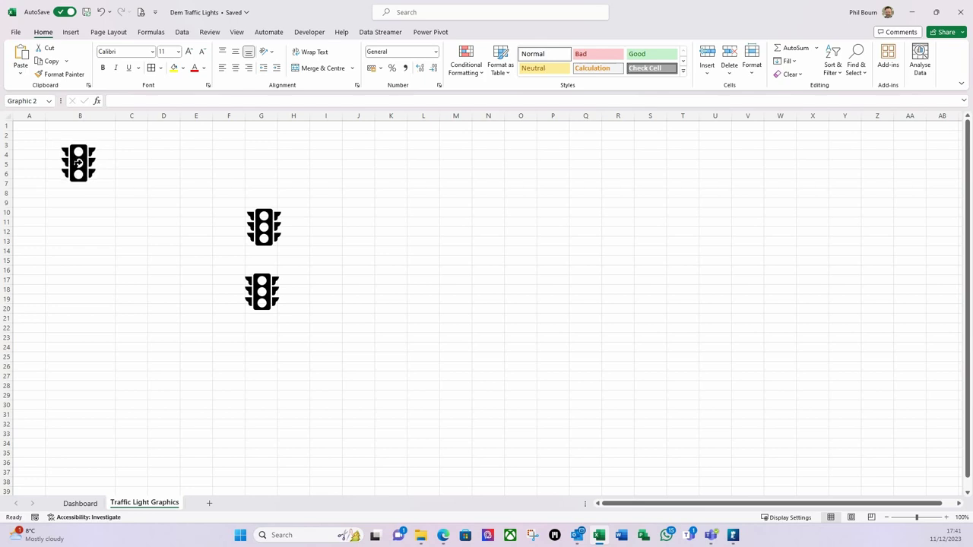
pyautogui.moveTo(107, 149); pyautogui.dragTo(88, 172)
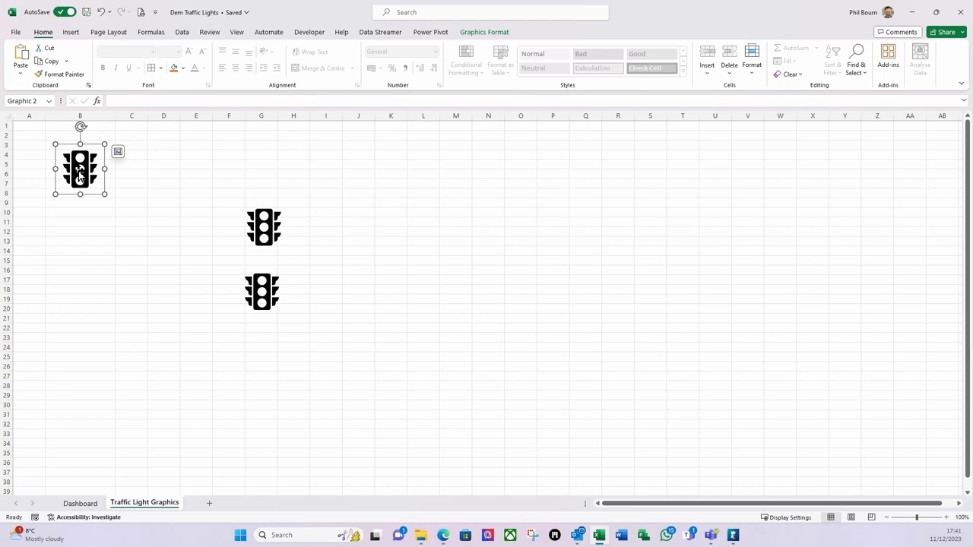
pyautogui.moveTo(87, 172); pyautogui.dragTo(76, 167)
pyautogui.click(77, 166)
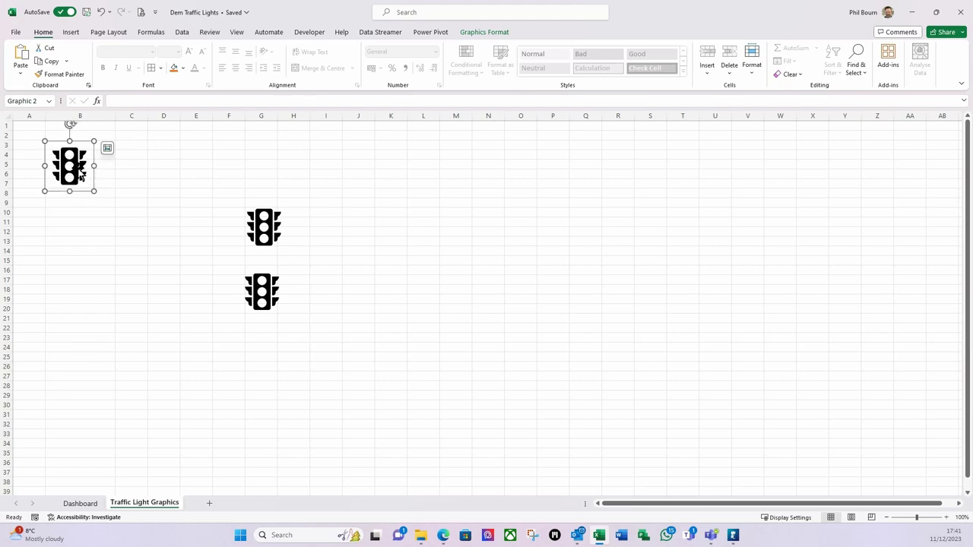
pyautogui.moveTo(76, 169); pyautogui.dragTo(73, 168)
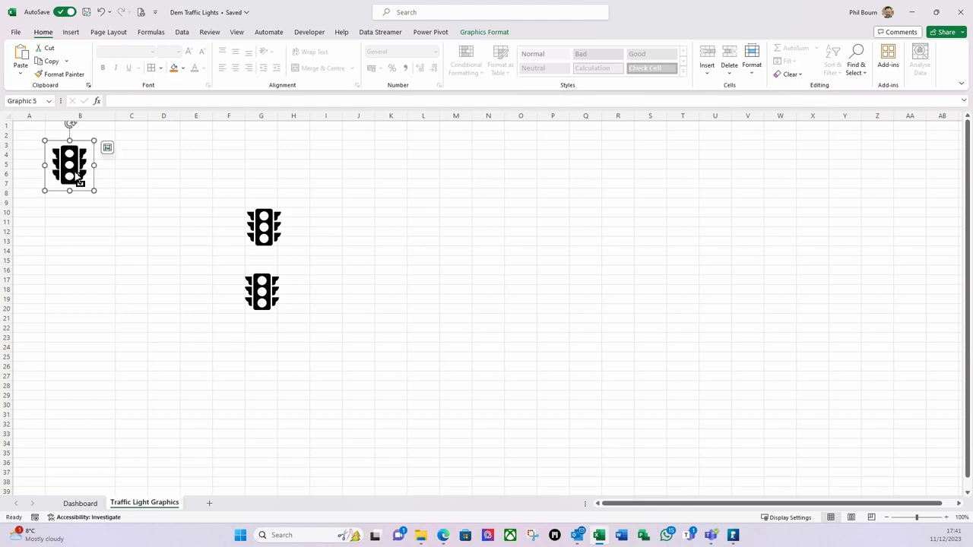
pyautogui.click(172, 193)
# Stack the other two traffic lights below it in column B and narrow column B to 13.00.
pyautogui.moveTo(257, 233); pyautogui.dragTo(67, 232)
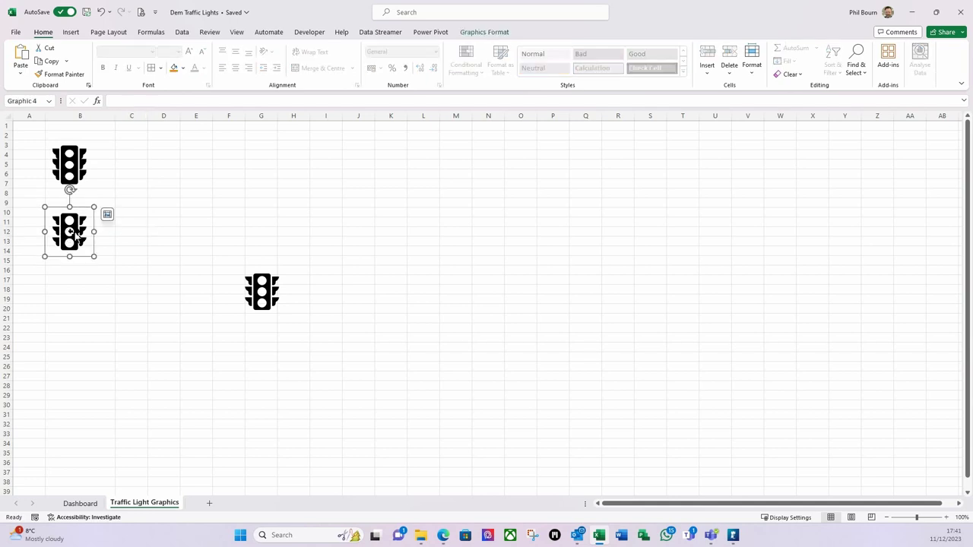
pyautogui.click(263, 297)
pyautogui.moveTo(262, 297); pyautogui.dragTo(69, 290)
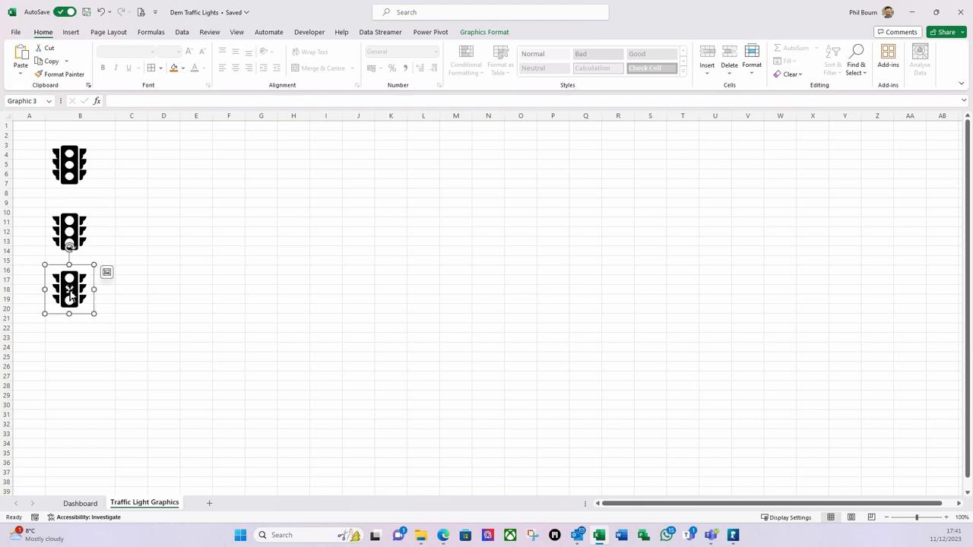
pyautogui.click(193, 283)
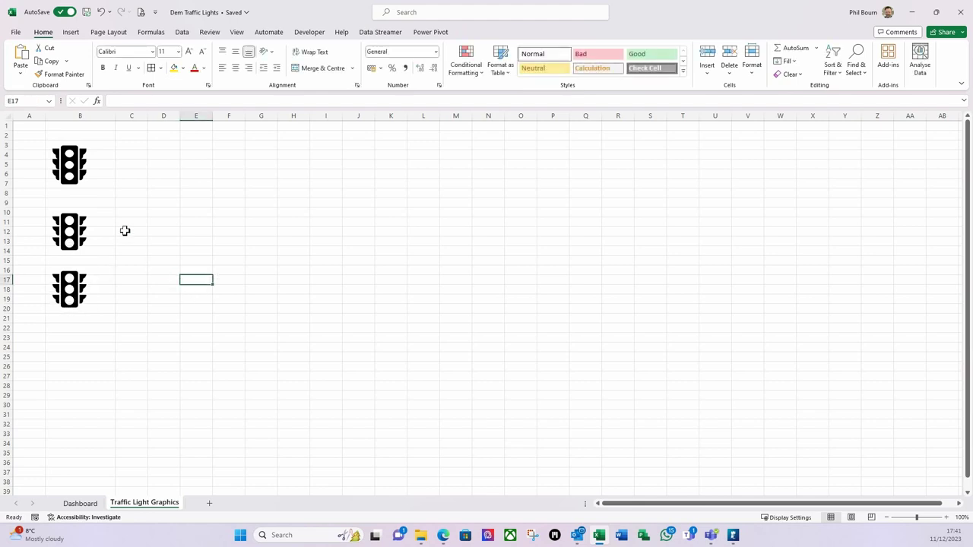
pyautogui.moveTo(71, 234); pyautogui.dragTo(74, 227)
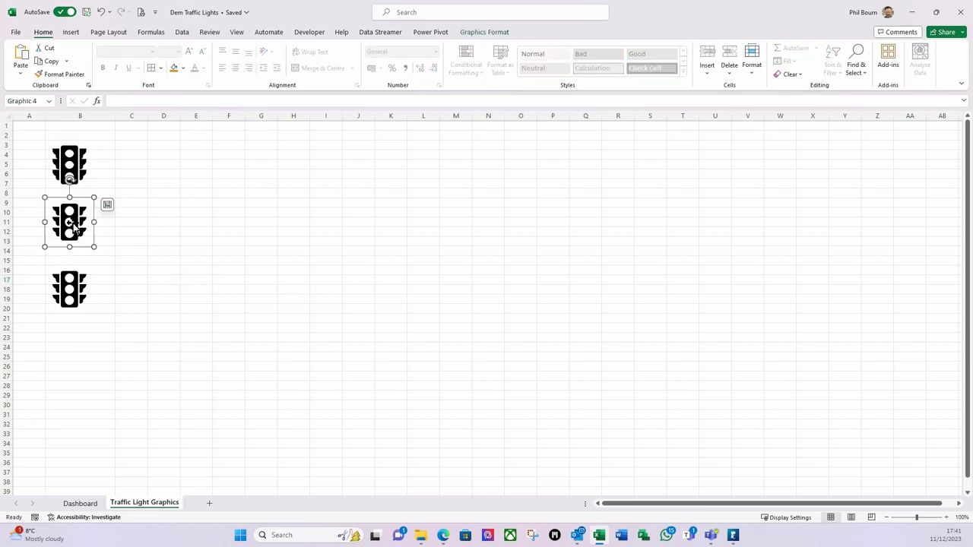
pyautogui.click(69, 295)
pyautogui.moveTo(68, 289); pyautogui.dragTo(68, 281)
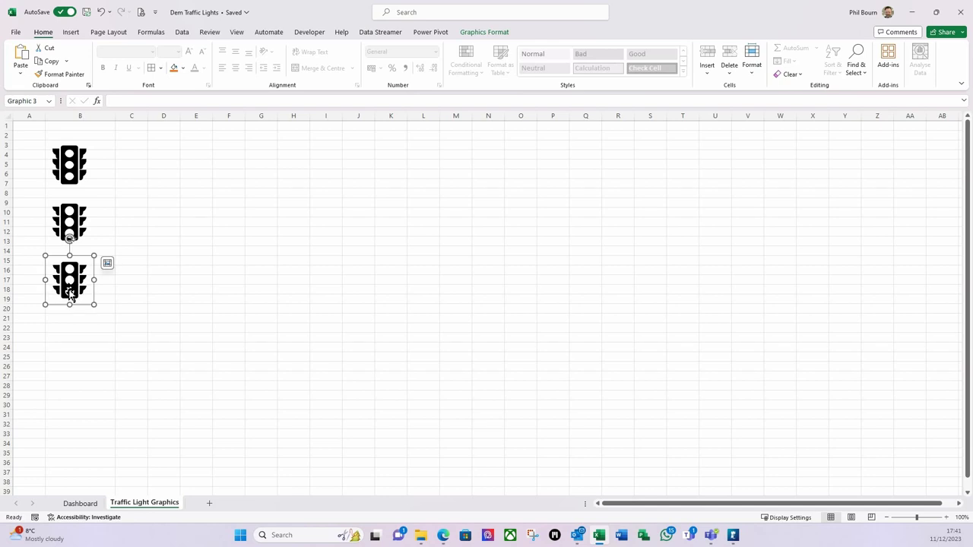
pyautogui.click(168, 261)
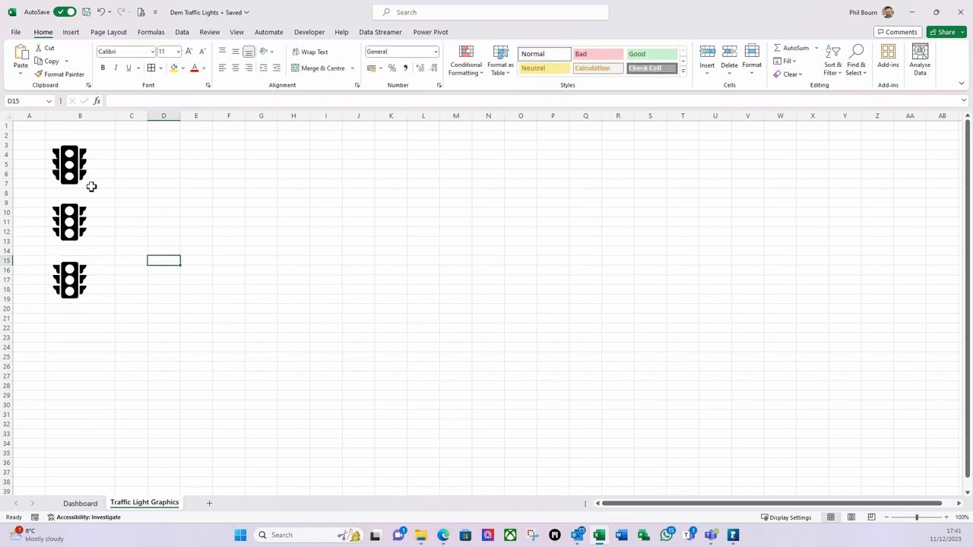
pyautogui.moveTo(118, 117); pyautogui.dragTo(95, 130)
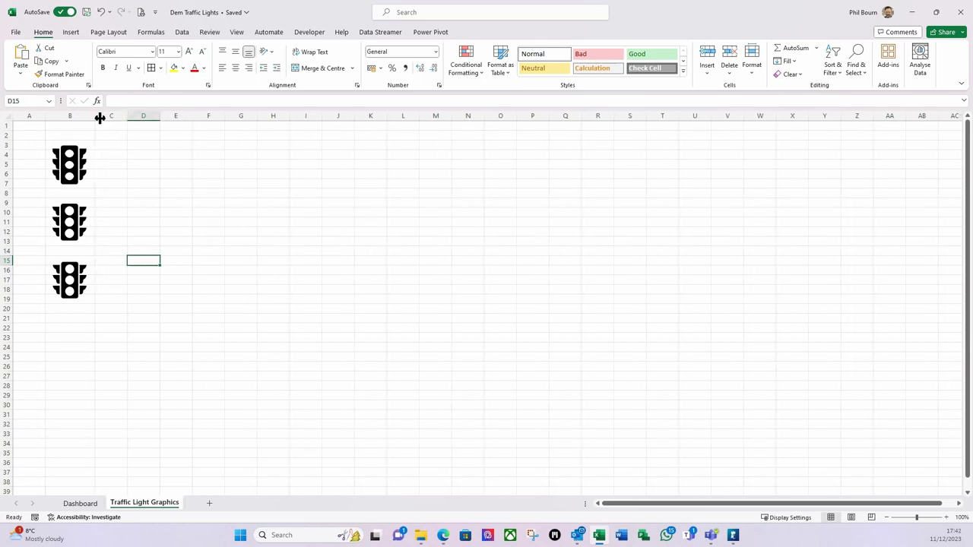
pyautogui.click(232, 177)
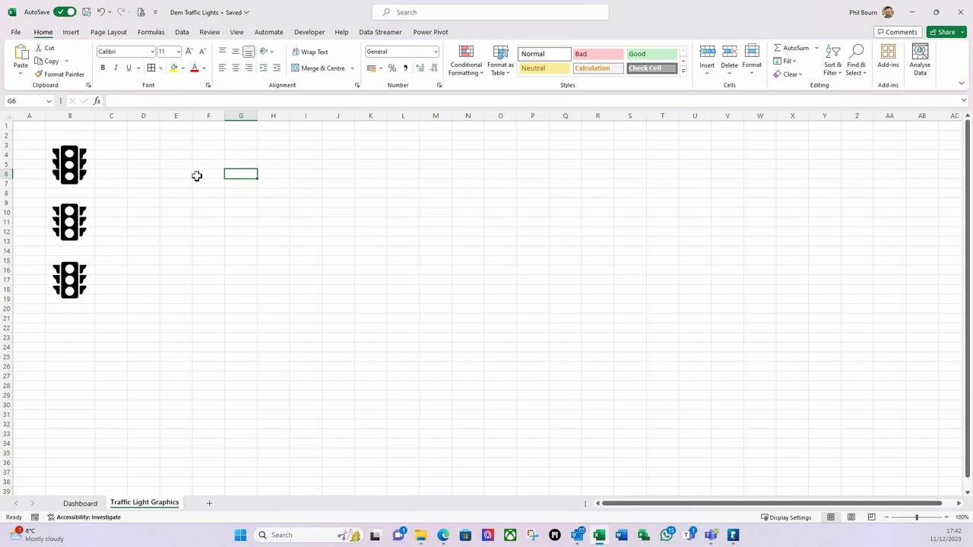
# Draw a small Flowchart: Connector circle near E6 and enlarge it slightly.
pyautogui.click(71, 33)
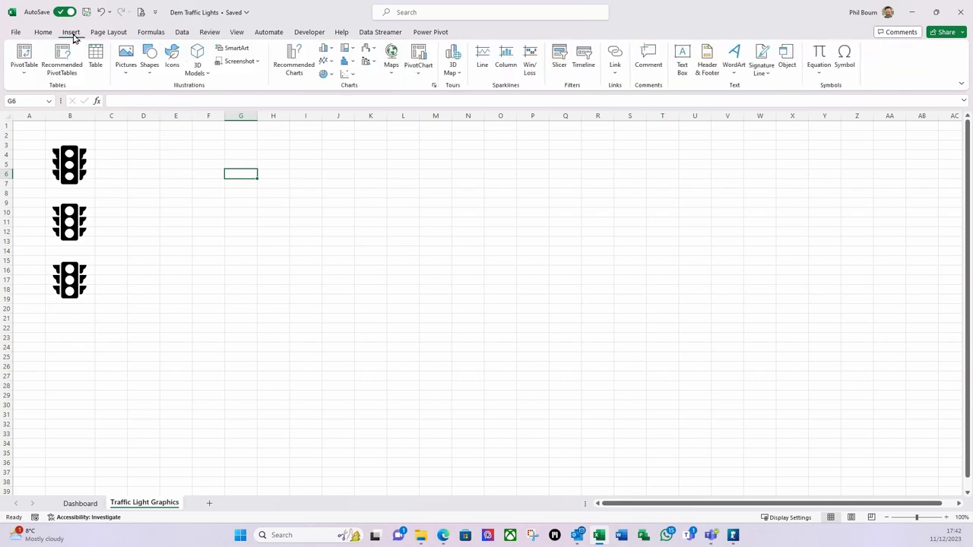
pyautogui.click(150, 60)
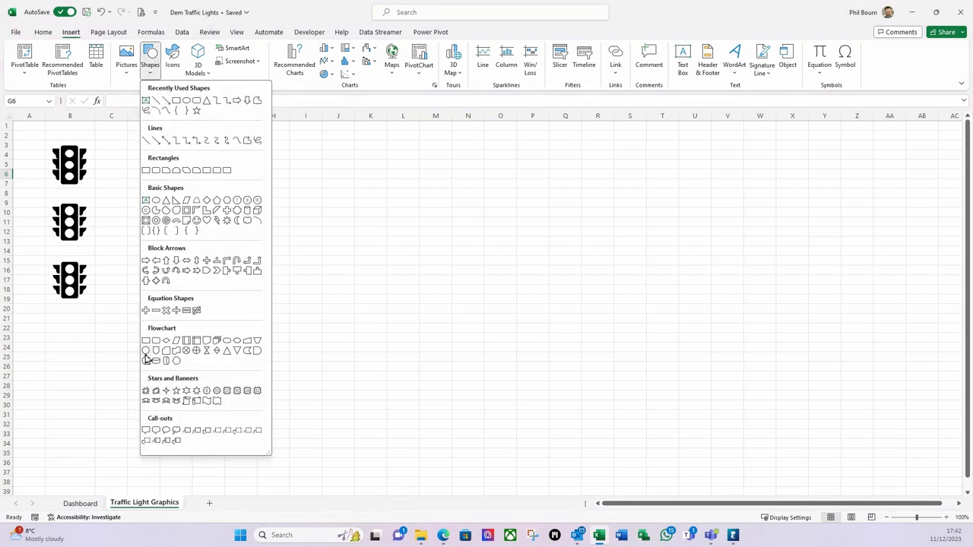
pyautogui.click(147, 355)
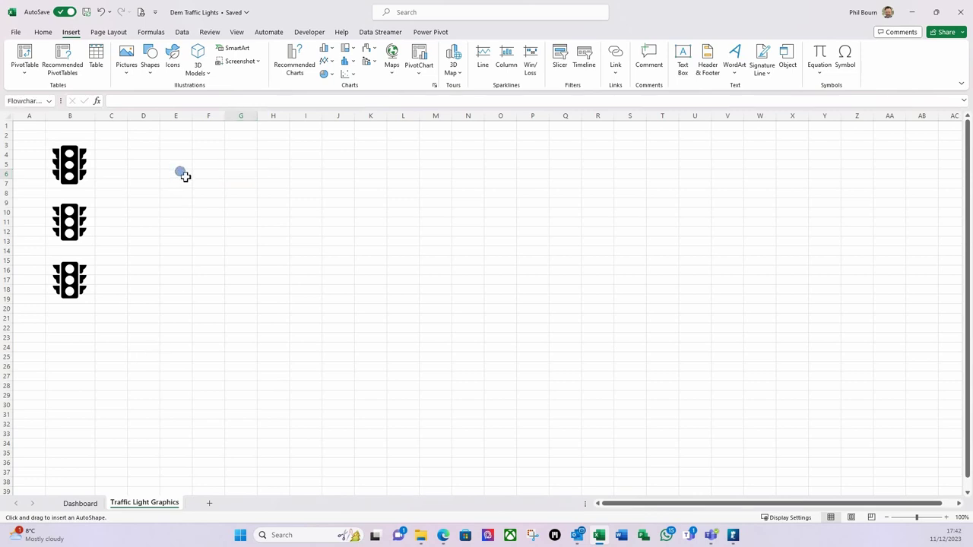
pyautogui.click(187, 177)
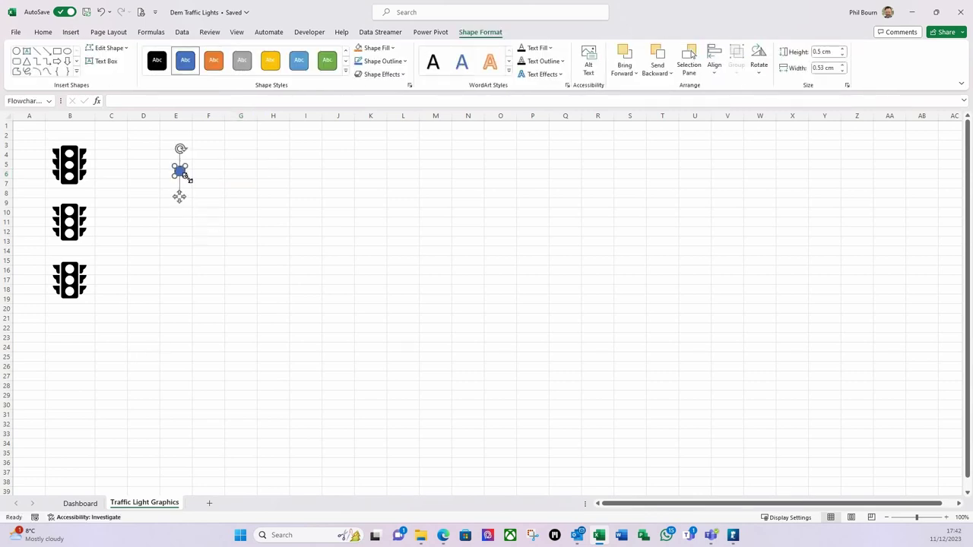
pyautogui.moveTo(188, 178); pyautogui.dragTo(191, 183)
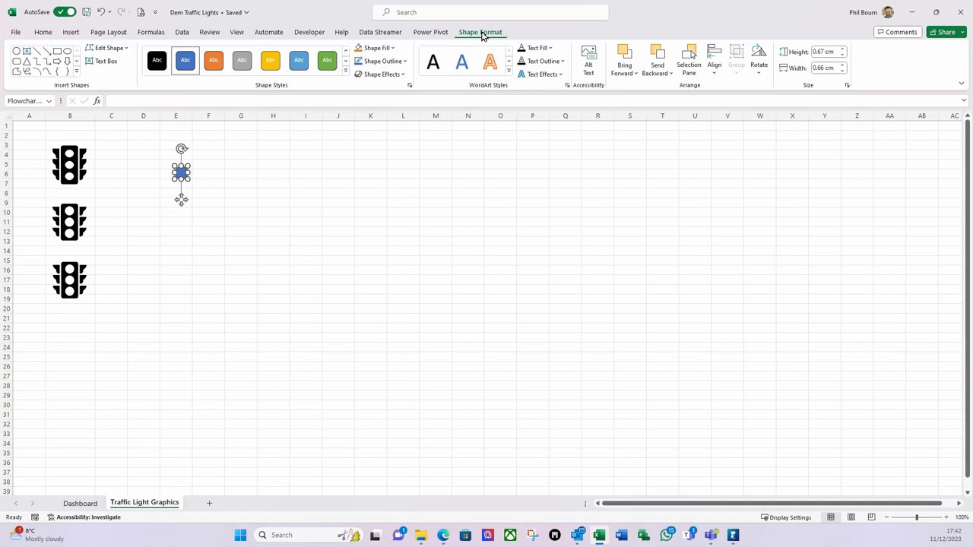
# Paste two copies of the circle and stack them below the first in column E.
pyautogui.hotkey('ctrl', 'c')
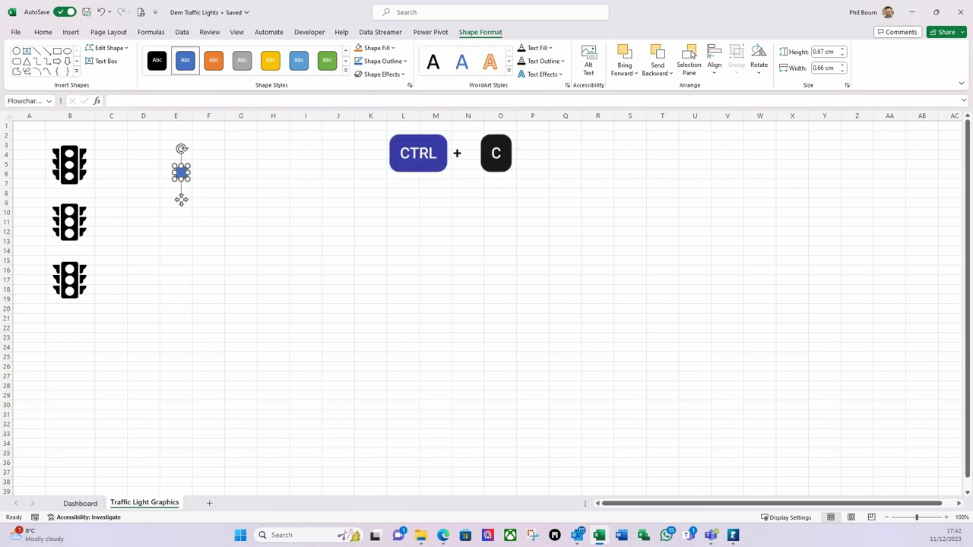
pyautogui.click(186, 243)
pyautogui.hotkey('ctrl', 'v')
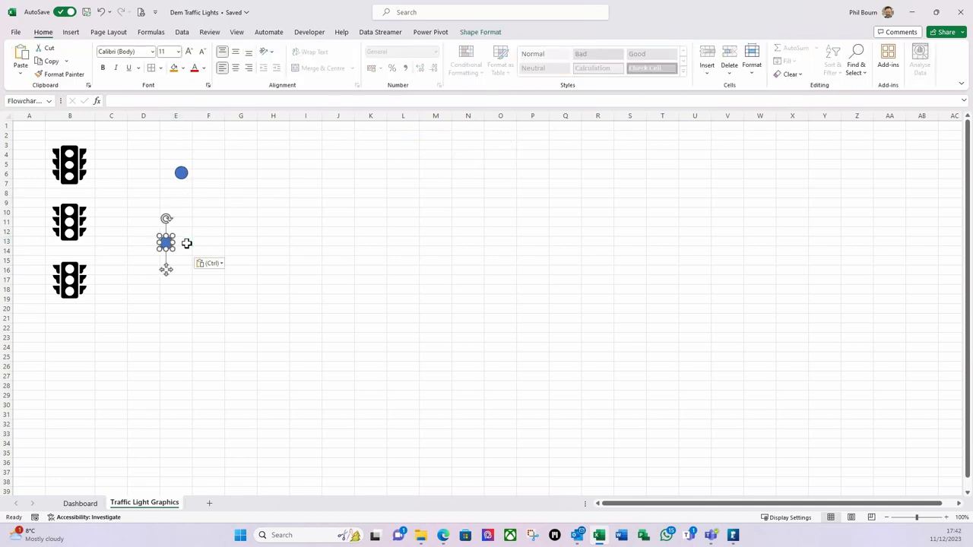
pyautogui.moveTo(167, 271); pyautogui.dragTo(182, 235)
pyautogui.click(173, 289)
pyautogui.hotkey('ctrl', 'v')
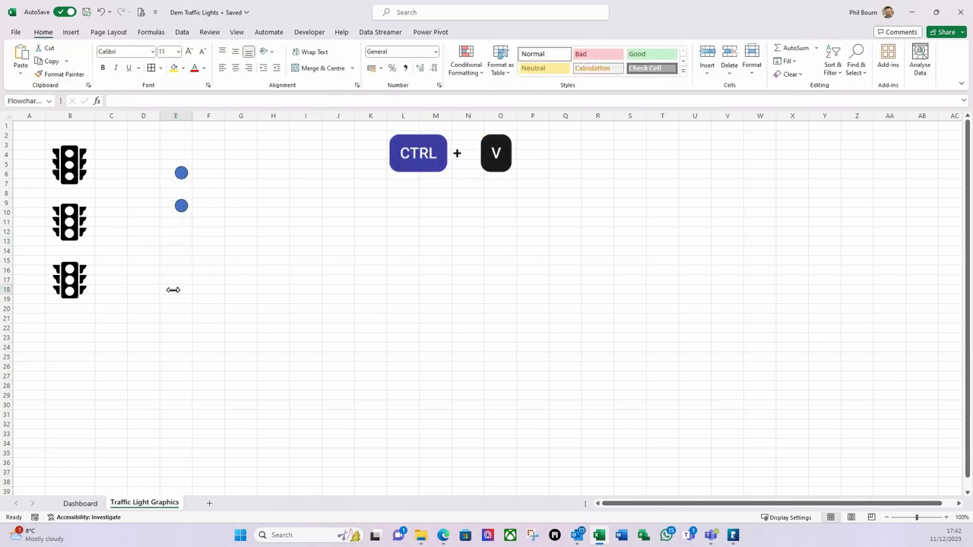
pyautogui.moveTo(168, 318); pyautogui.dragTo(181, 263)
pyautogui.click(179, 180)
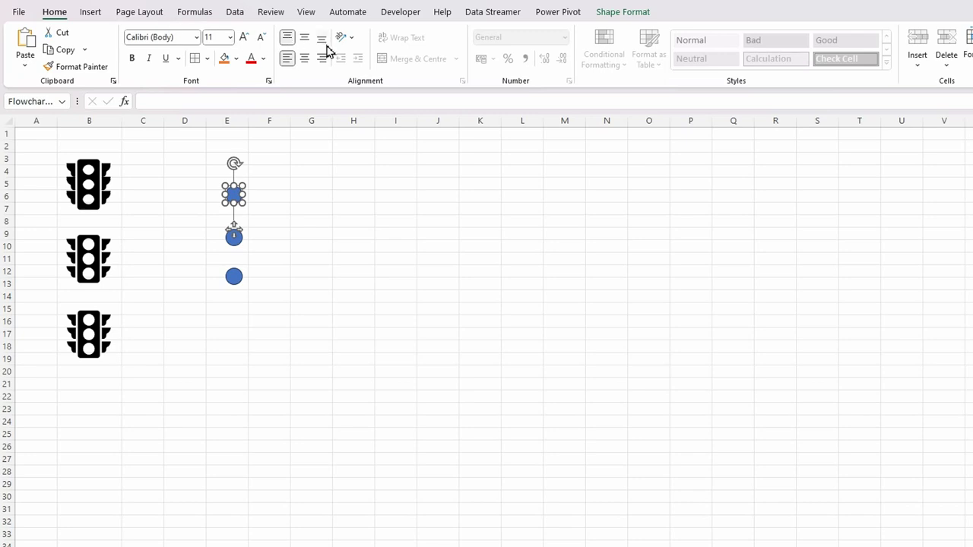
# Fill the top, middle and bottom circles with standard red, orange and green.
pyautogui.click(616, 13)
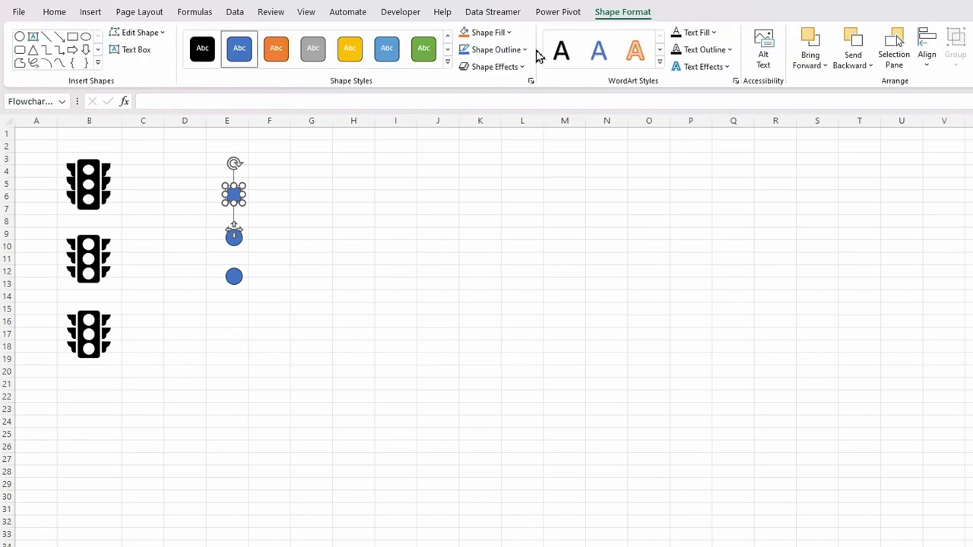
pyautogui.click(512, 35)
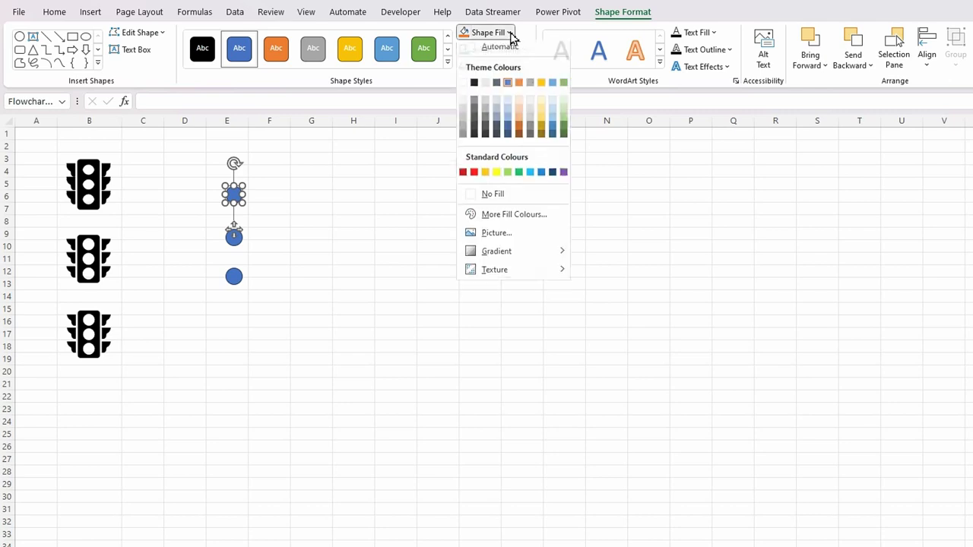
pyautogui.click(475, 175)
pyautogui.click(339, 243)
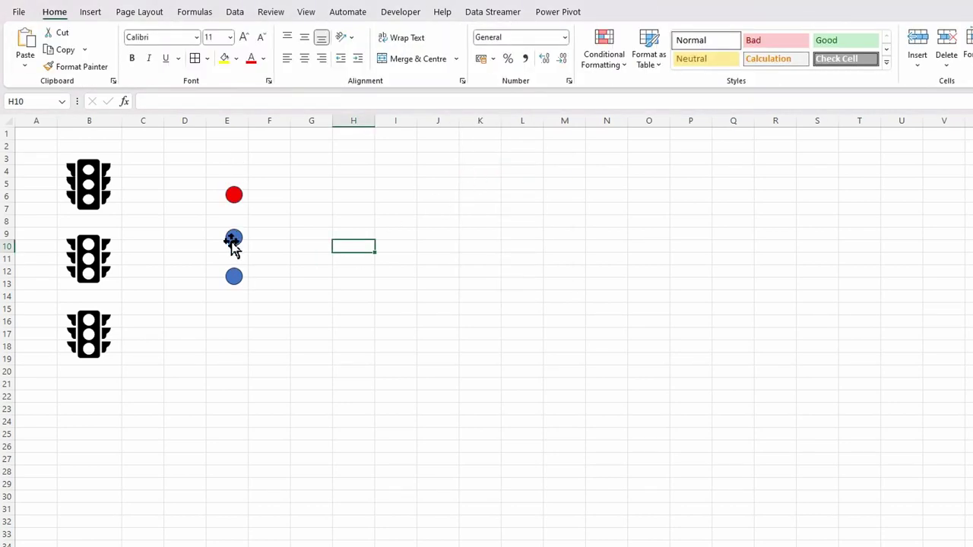
pyautogui.click(234, 238)
pyautogui.click(512, 34)
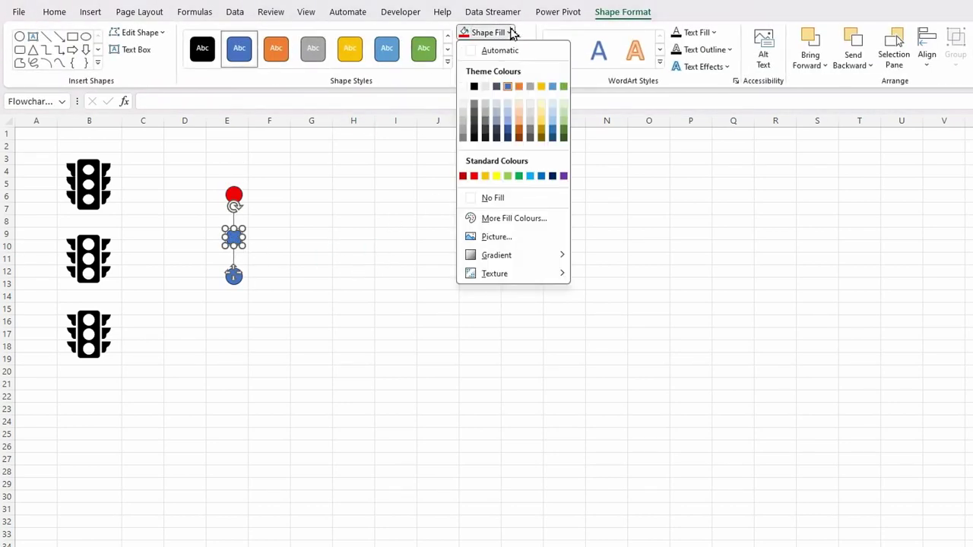
pyautogui.click(485, 176)
pyautogui.click(311, 310)
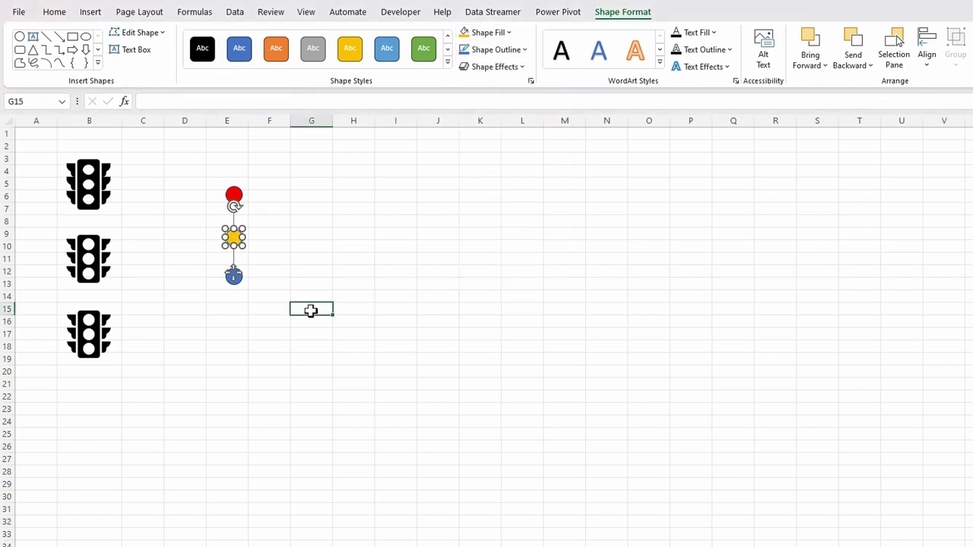
pyautogui.click(234, 278)
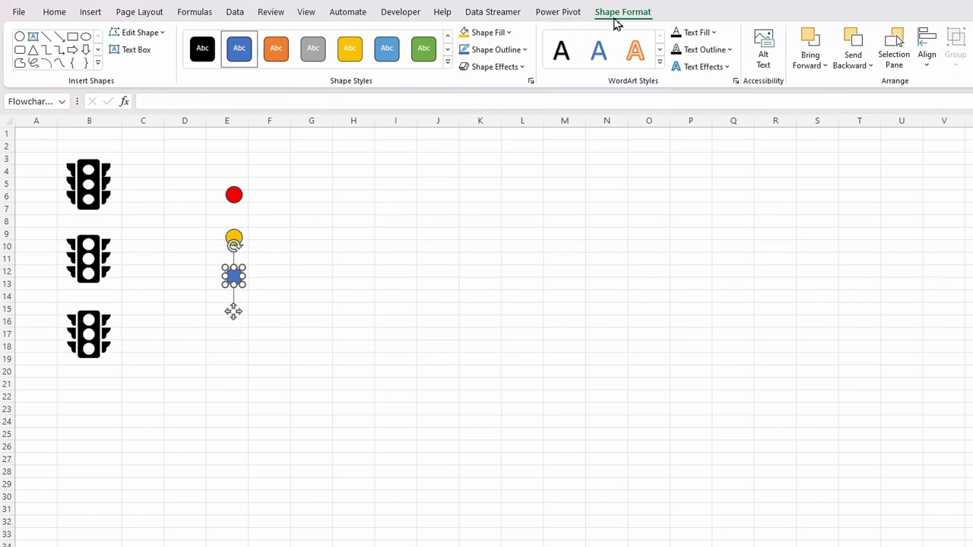
pyautogui.click(510, 38)
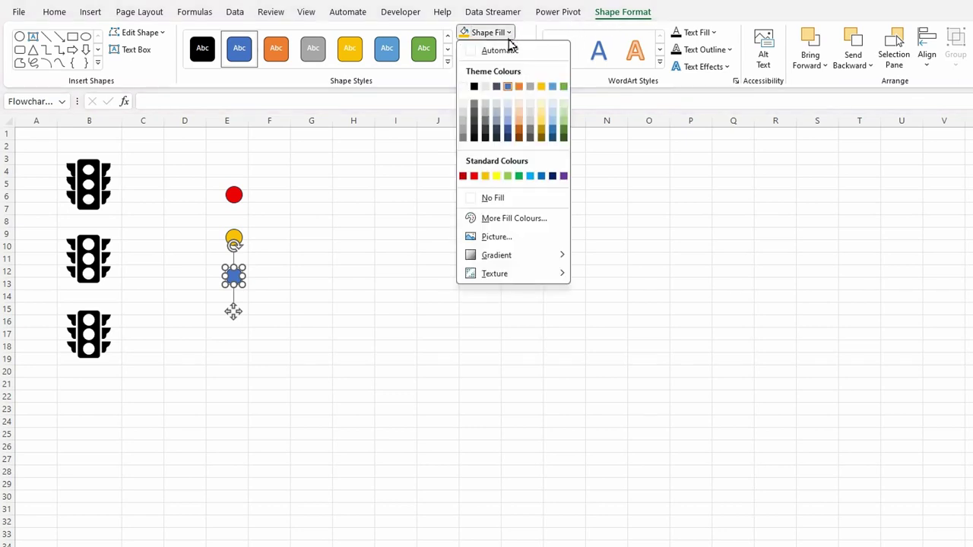
pyautogui.click(509, 180)
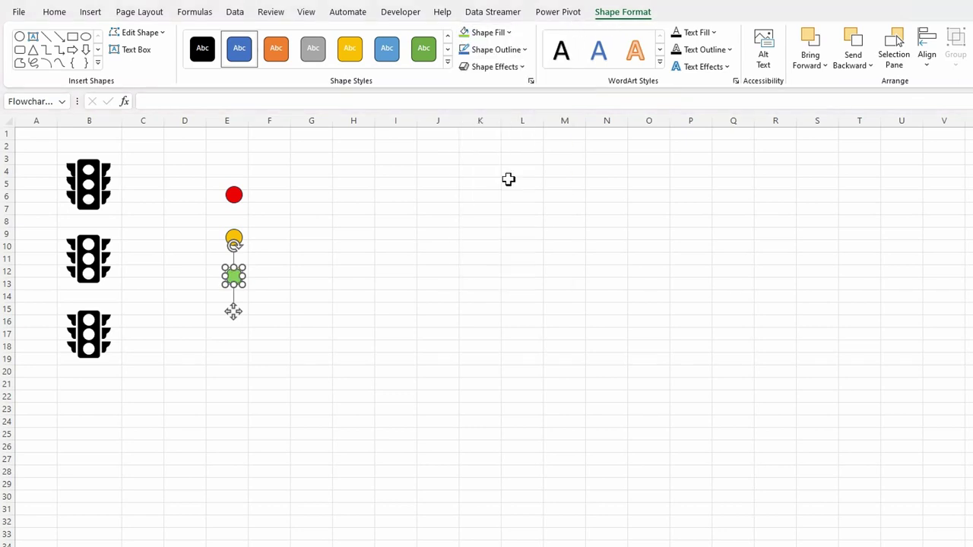
pyautogui.click(326, 358)
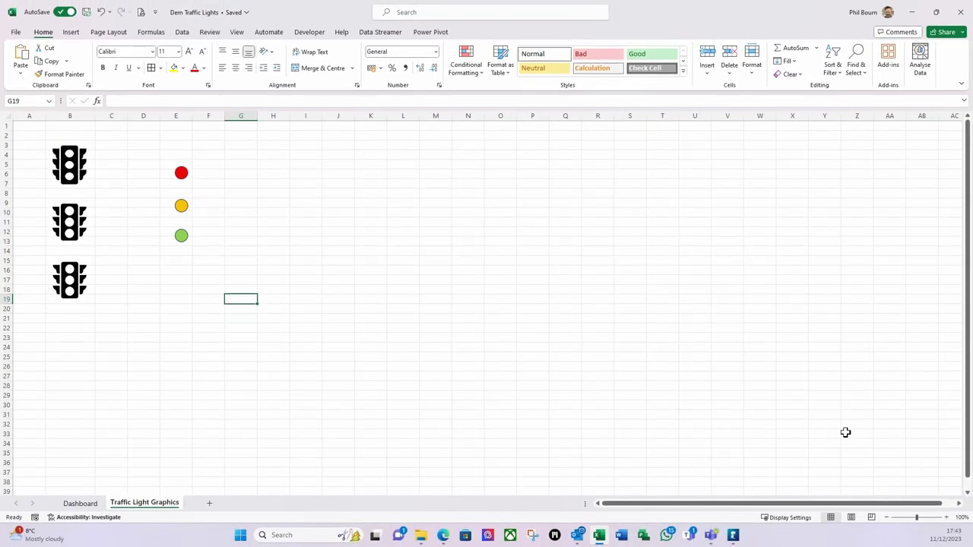
# Zoom in and drag the red, amber and green circles onto the top, middle and bottom lamps.
pyautogui.click(946, 518)
pyautogui.click(946, 519)
pyautogui.click(946, 518)
pyautogui.click(946, 518)
pyautogui.click(946, 518)
pyautogui.click(946, 518)
pyautogui.click(946, 518)
pyautogui.click(946, 518)
pyautogui.click(946, 518)
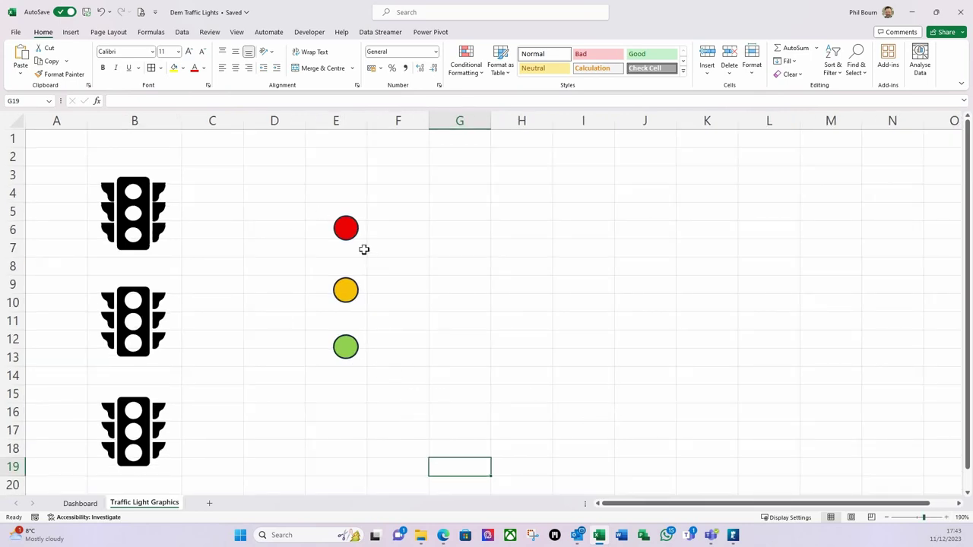
pyautogui.click(348, 231)
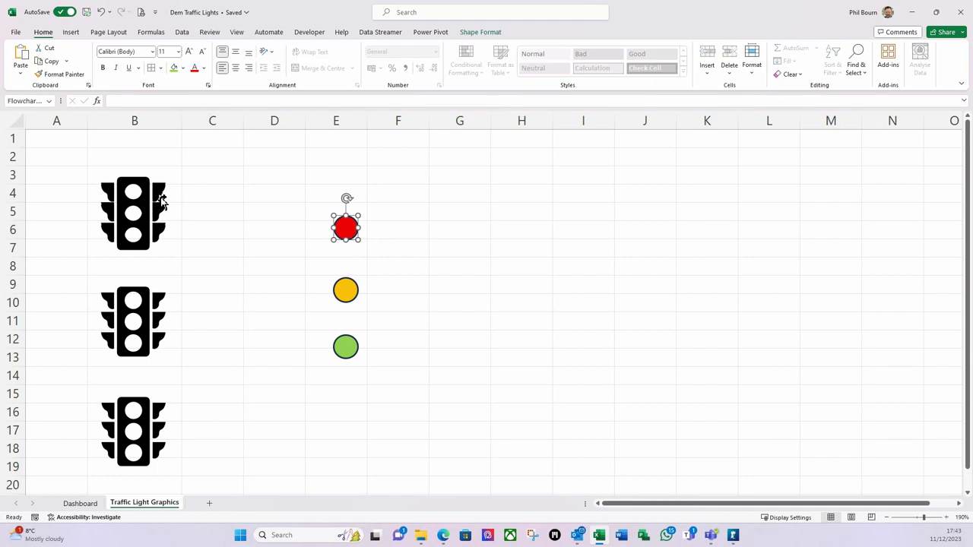
pyautogui.moveTo(344, 230); pyautogui.dragTo(131, 194)
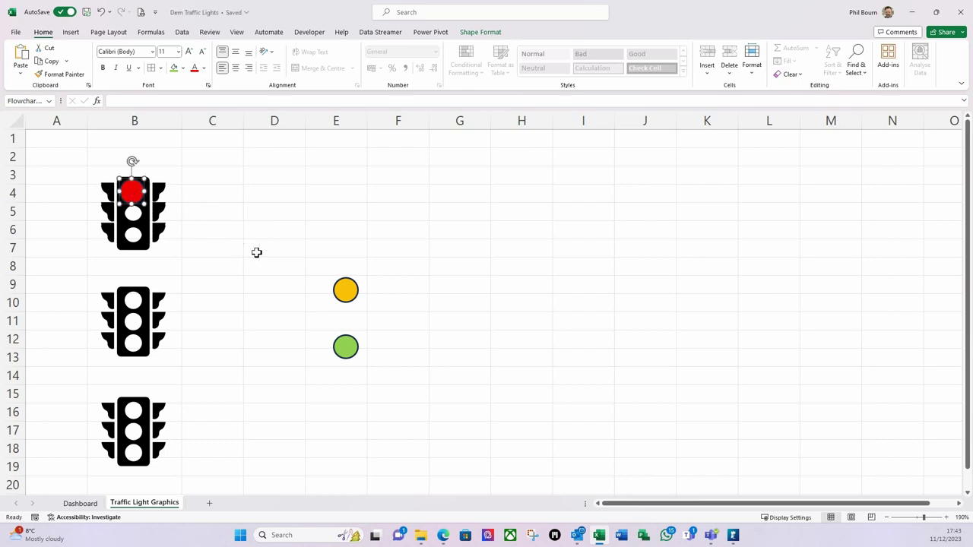
pyautogui.moveTo(345, 292); pyautogui.dragTo(133, 322)
pyautogui.moveTo(338, 348); pyautogui.dragTo(130, 448)
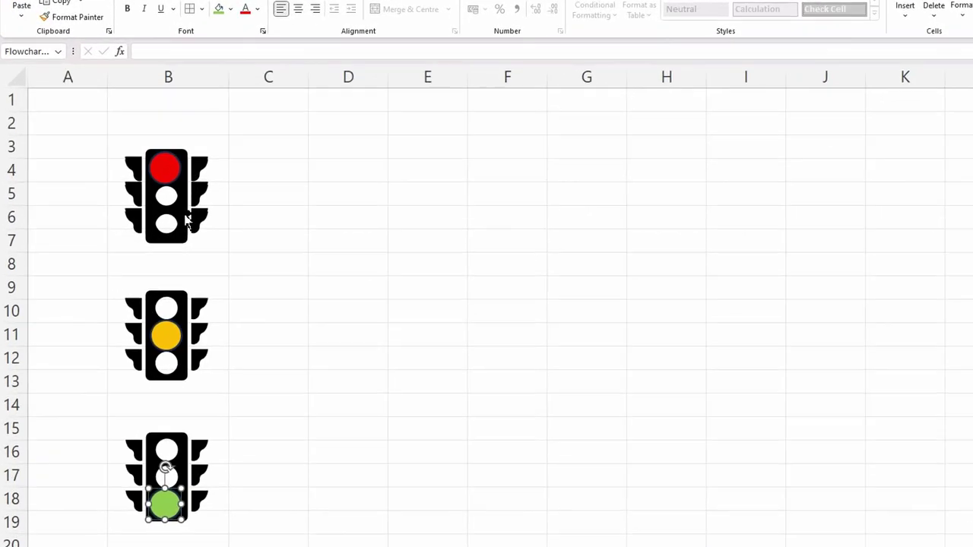
# Bring each of the three traffic-light icons to front over its coloured circle.
pyautogui.click(159, 239)
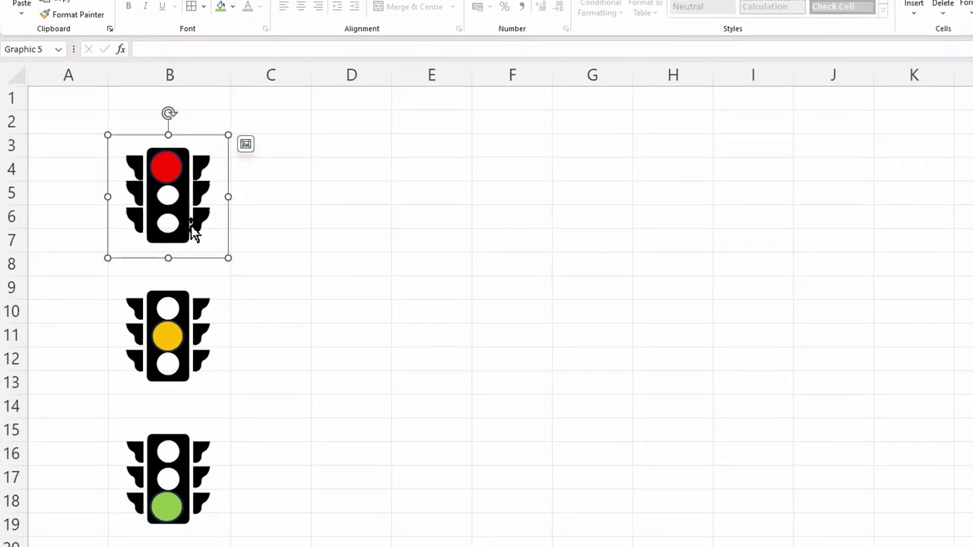
pyautogui.rightClick(194, 222)
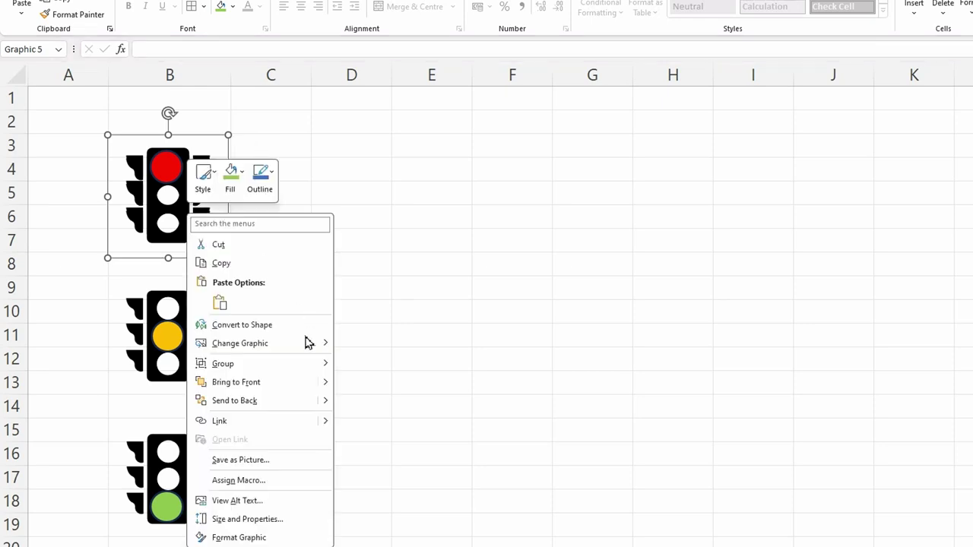
pyautogui.click(232, 383)
pyautogui.click(190, 376)
pyautogui.rightClick(193, 371)
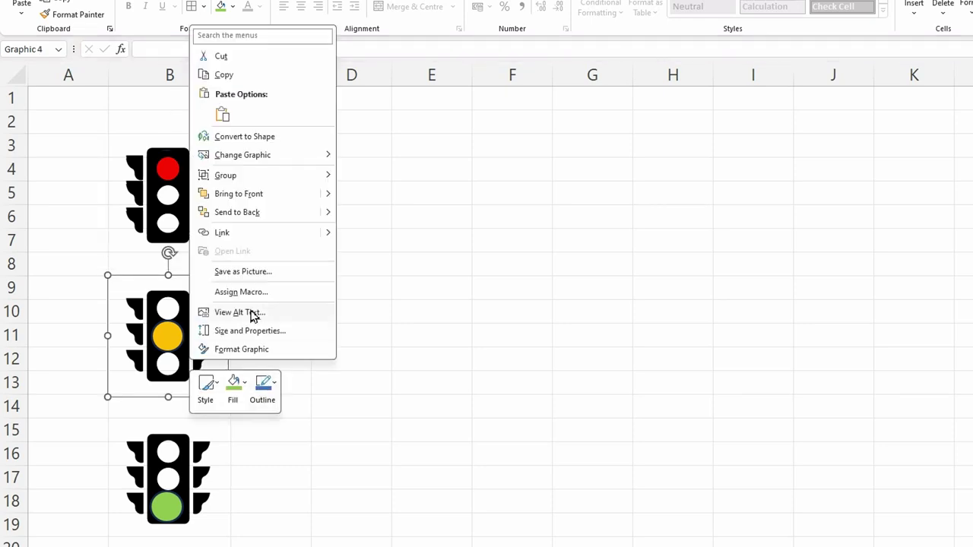
pyautogui.click(239, 194)
pyautogui.click(190, 459)
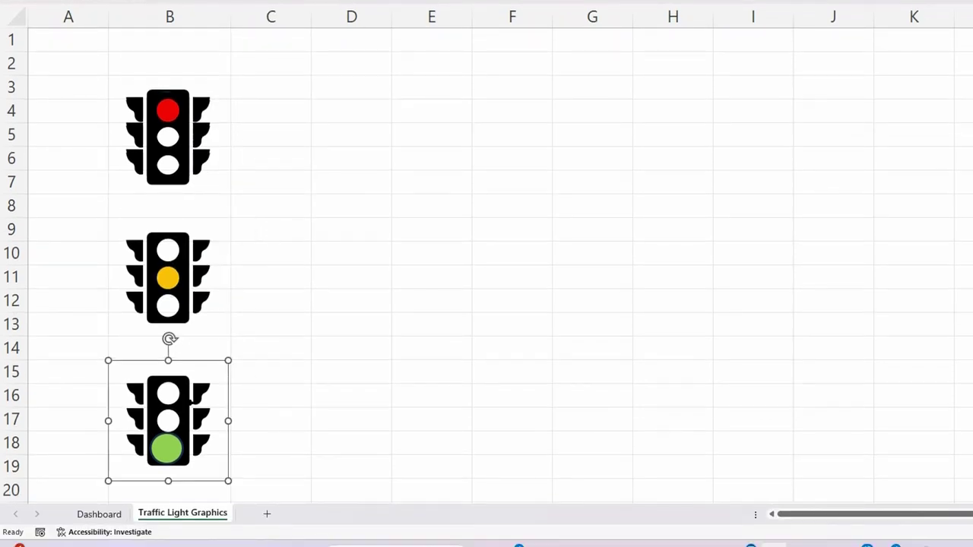
pyautogui.rightClick(193, 405)
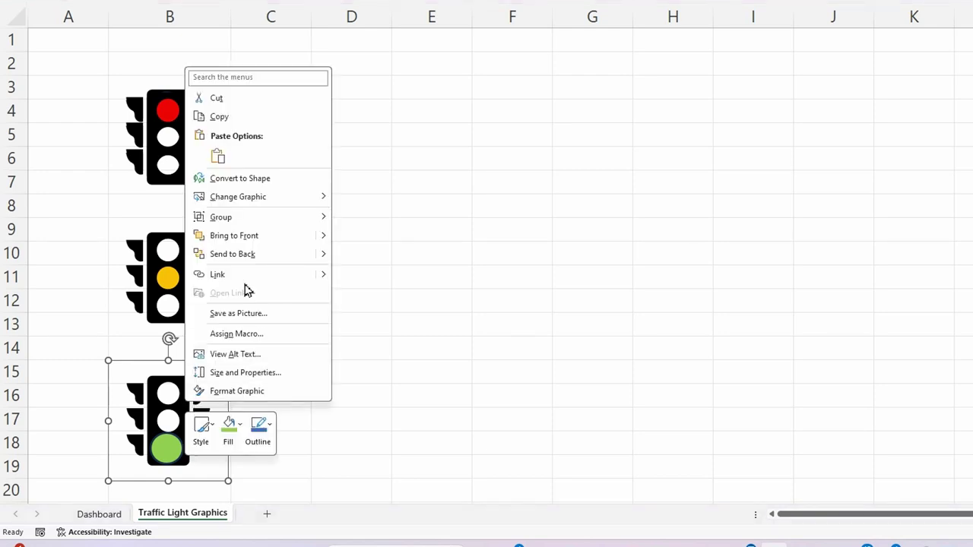
pyautogui.click(242, 237)
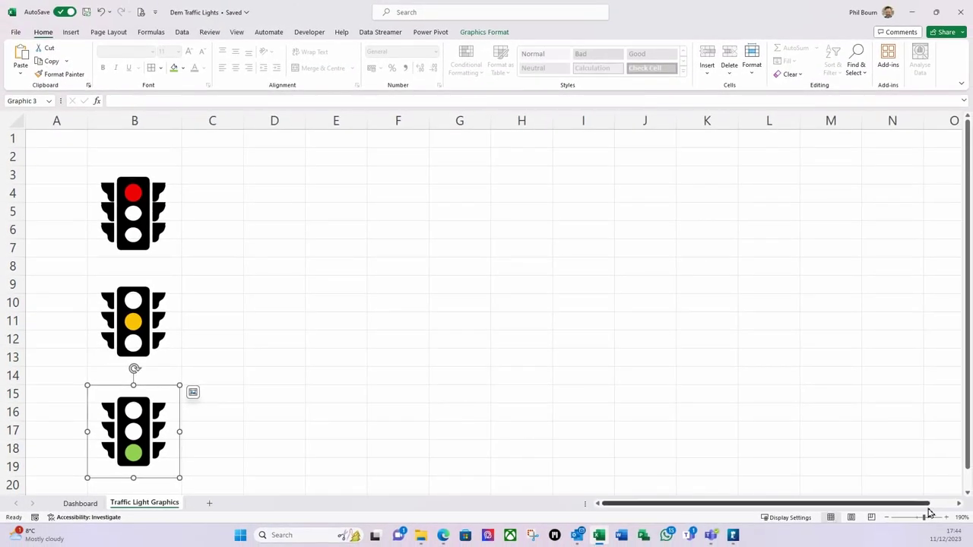
# Zoom in and check the green, amber and red circles sit correctly within their lamps.
pyautogui.click(946, 517)
pyautogui.click(946, 518)
pyautogui.click(946, 517)
pyautogui.click(946, 517)
pyautogui.click(946, 517)
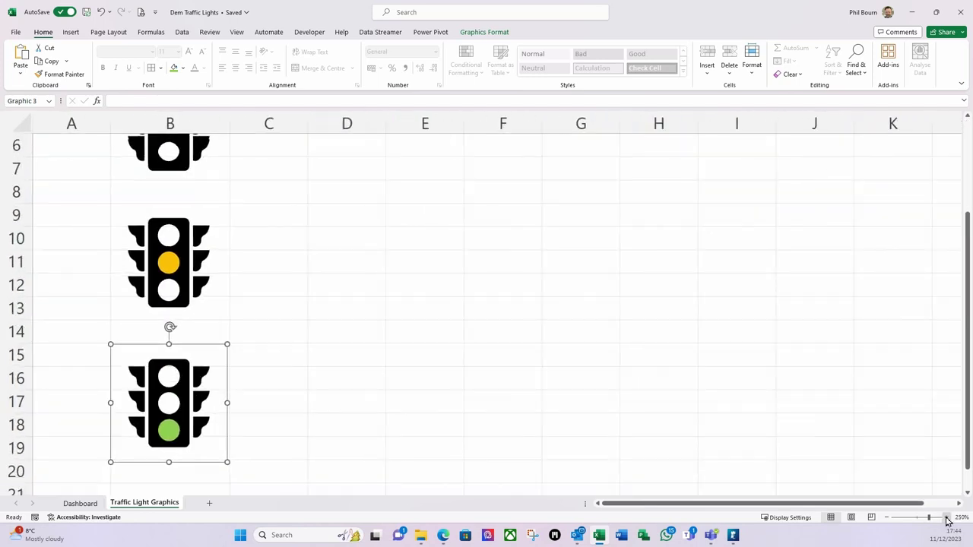
pyautogui.click(946, 517)
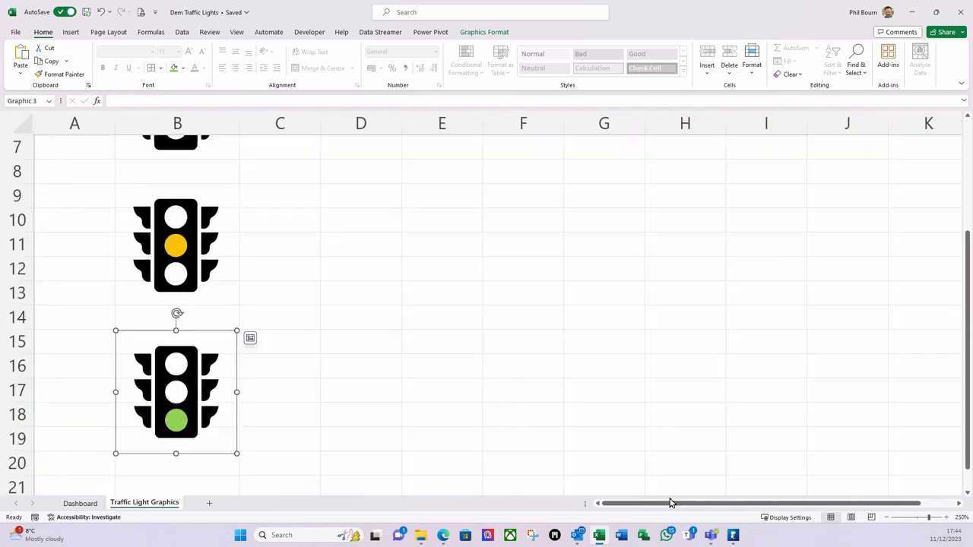
pyautogui.click(182, 420)
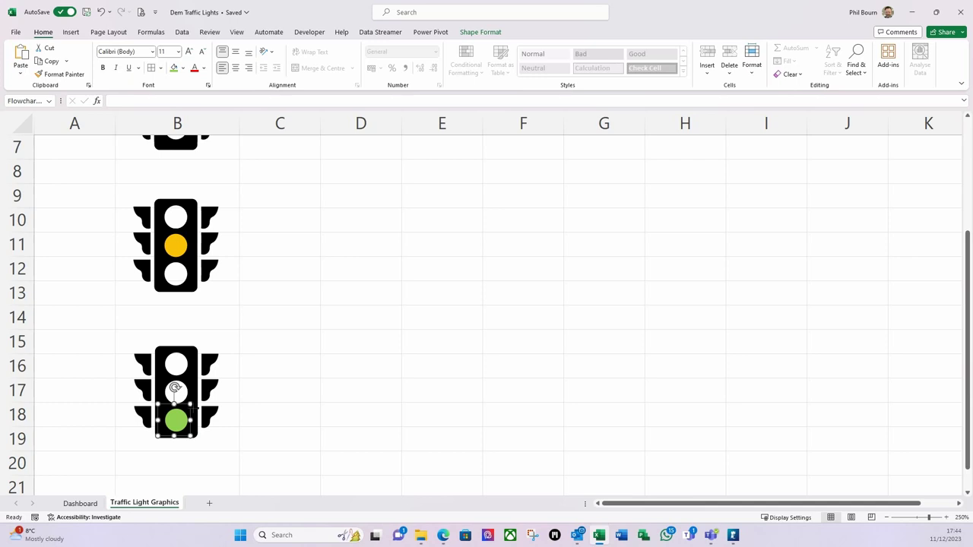
pyautogui.moveTo(196, 409); pyautogui.dragTo(196, 406)
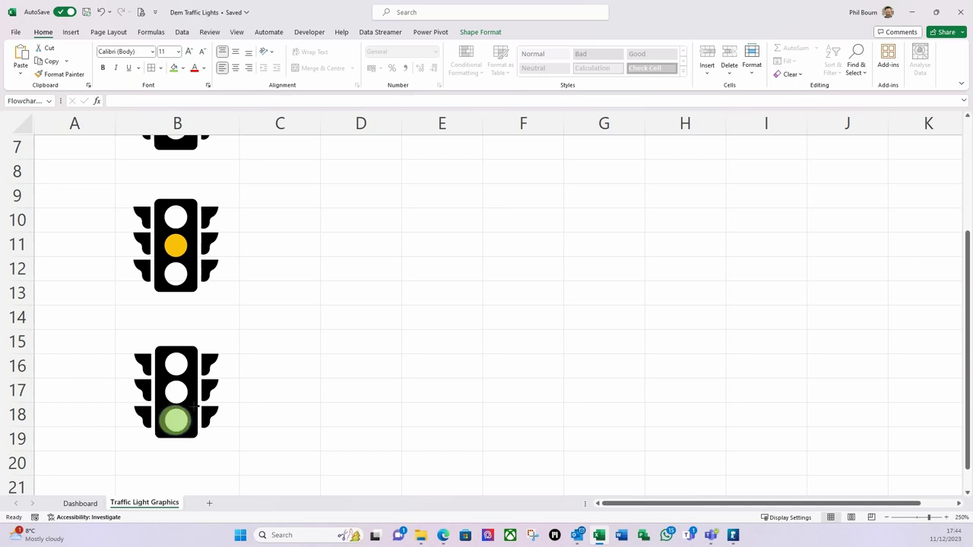
pyautogui.moveTo(194, 407); pyautogui.dragTo(195, 408)
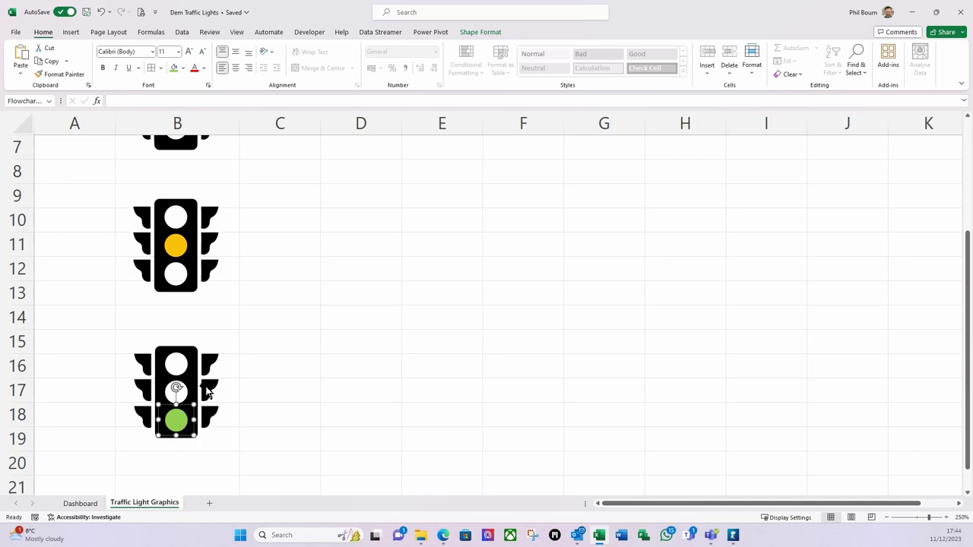
pyautogui.click(177, 247)
pyautogui.moveTo(193, 230); pyautogui.dragTo(194, 232)
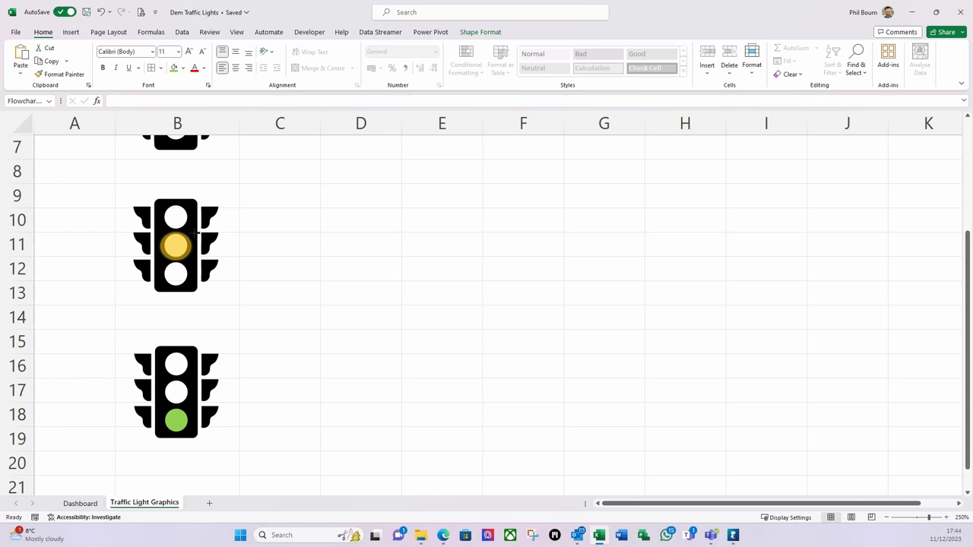
pyautogui.moveTo(195, 232); pyautogui.dragTo(195, 233)
pyautogui.click(302, 228)
pyautogui.scroll(2, 319, 261)
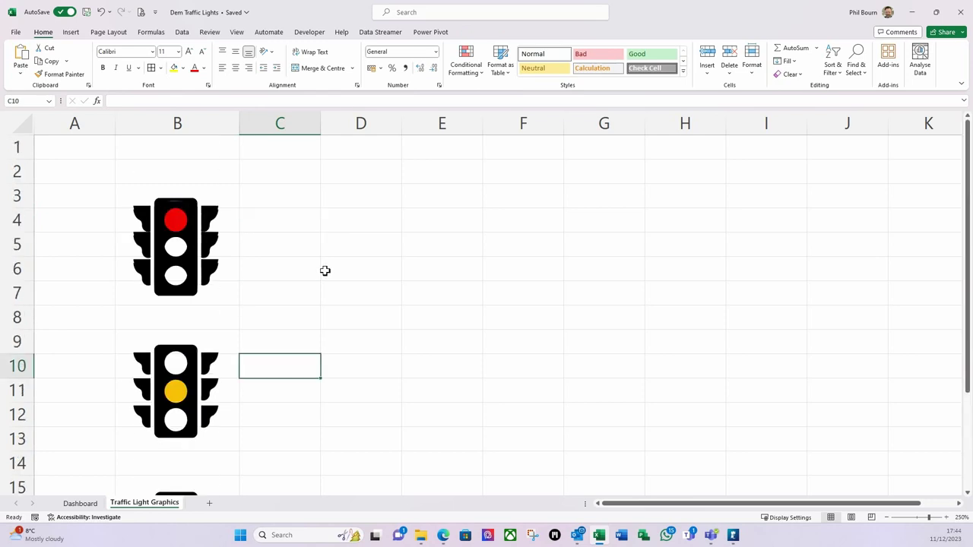
pyautogui.click(180, 225)
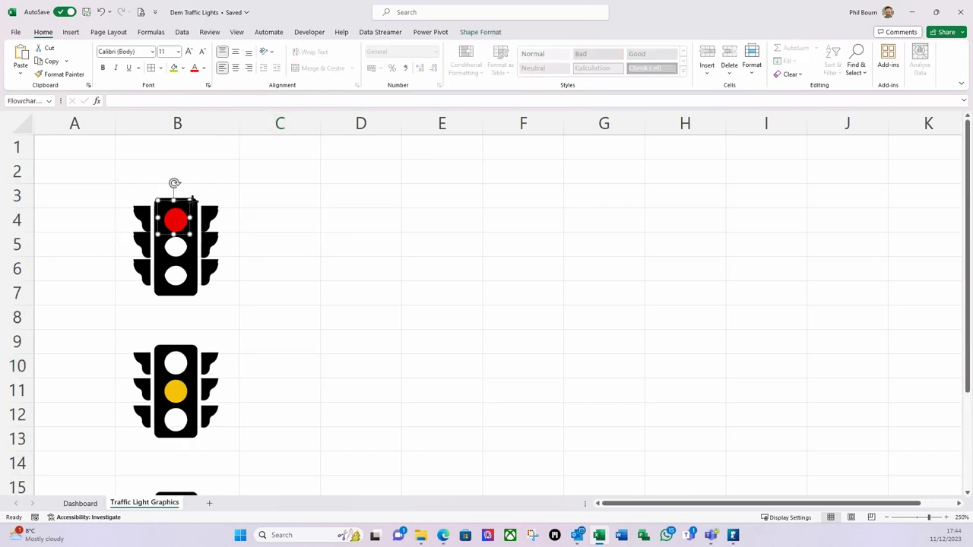
pyautogui.moveTo(194, 199); pyautogui.dragTo(195, 201)
pyautogui.click(286, 254)
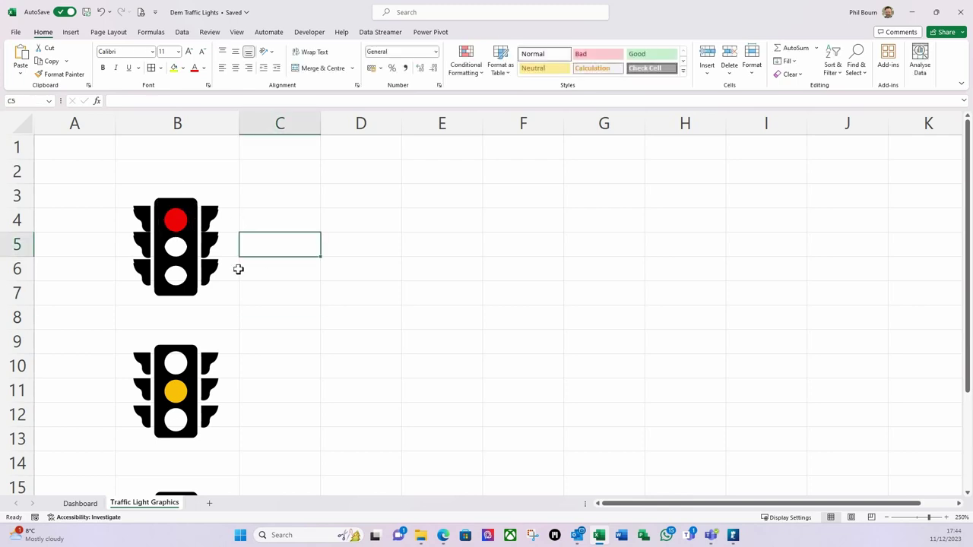
pyautogui.click(369, 276)
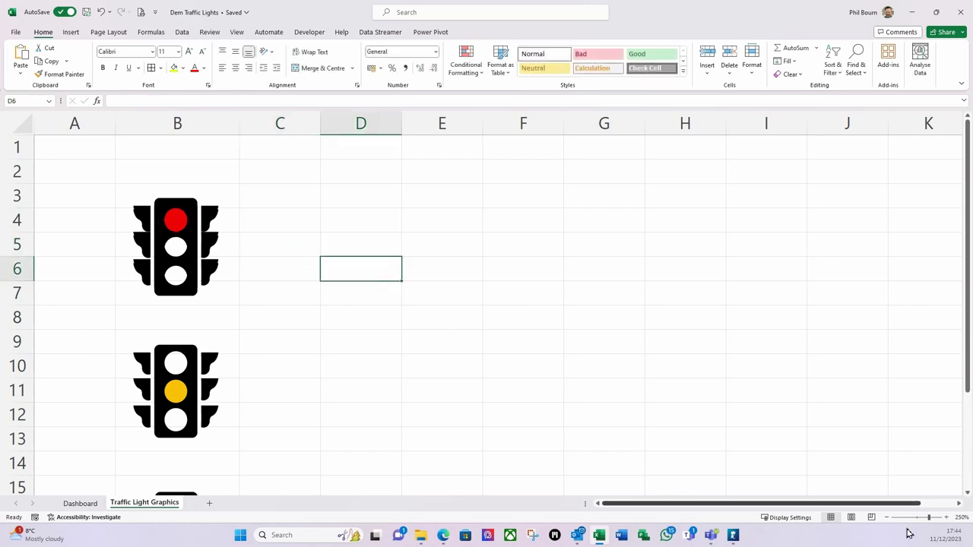
# Zoom back out to view the sheet and select cell C3.
pyautogui.click(887, 517)
pyautogui.click(887, 518)
pyautogui.click(887, 518)
pyautogui.click(886, 518)
pyautogui.click(886, 518)
pyautogui.click(887, 518)
pyautogui.click(886, 517)
pyautogui.click(887, 517)
pyautogui.click(887, 517)
pyautogui.click(887, 518)
pyautogui.click(887, 518)
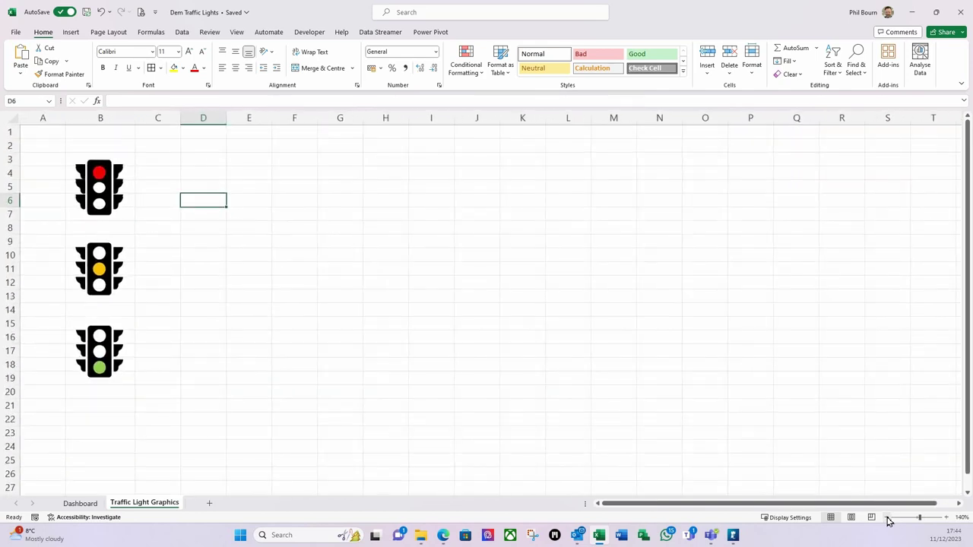
pyautogui.click(887, 518)
pyautogui.click(887, 517)
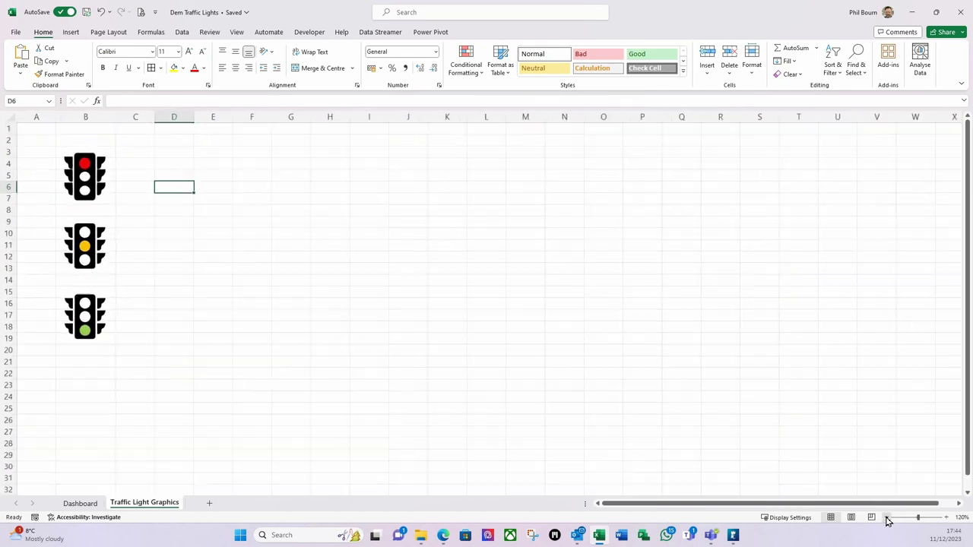
pyautogui.click(188, 257)
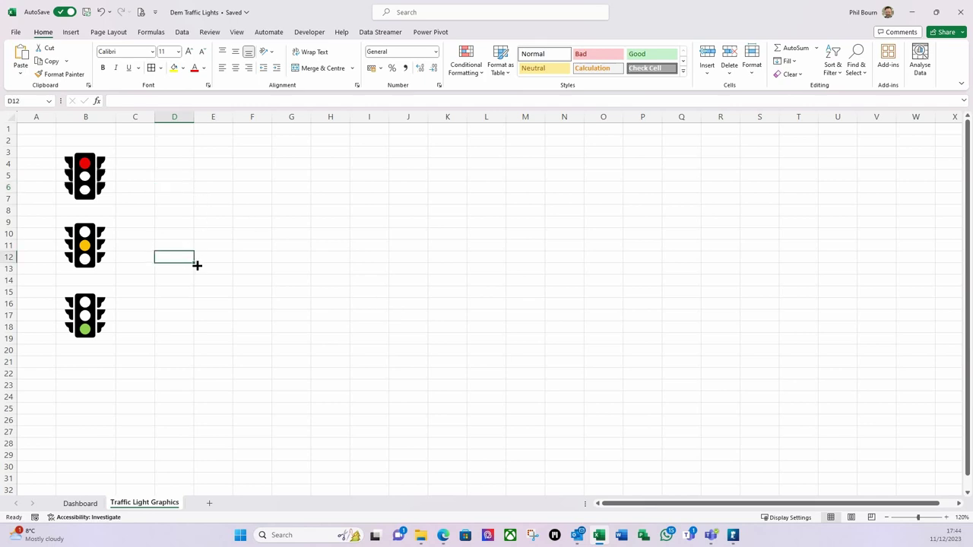
pyautogui.click(140, 150)
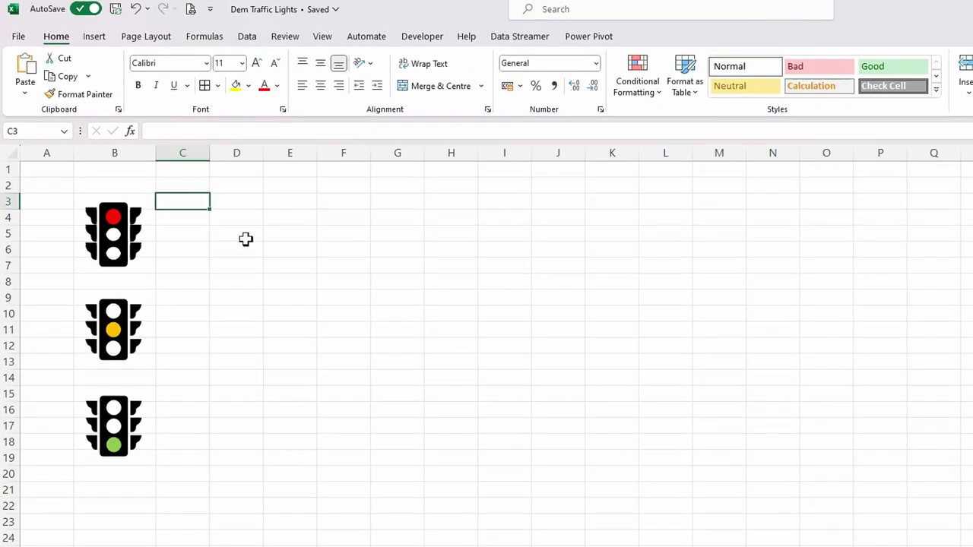
# Select B3:B7 and enter the name Red in the Name Box.
pyautogui.press('Left')
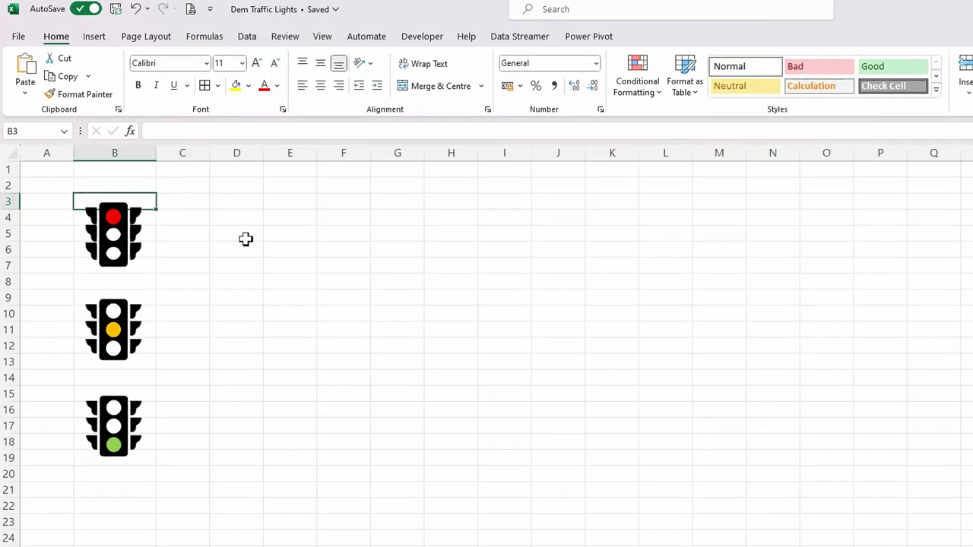
pyautogui.hotkey('shift', 'Down')
pyautogui.hotkey('shift', 'Down')
pyautogui.hotkey('shift', 'Down')
pyautogui.hotkey('shift', 'Down')
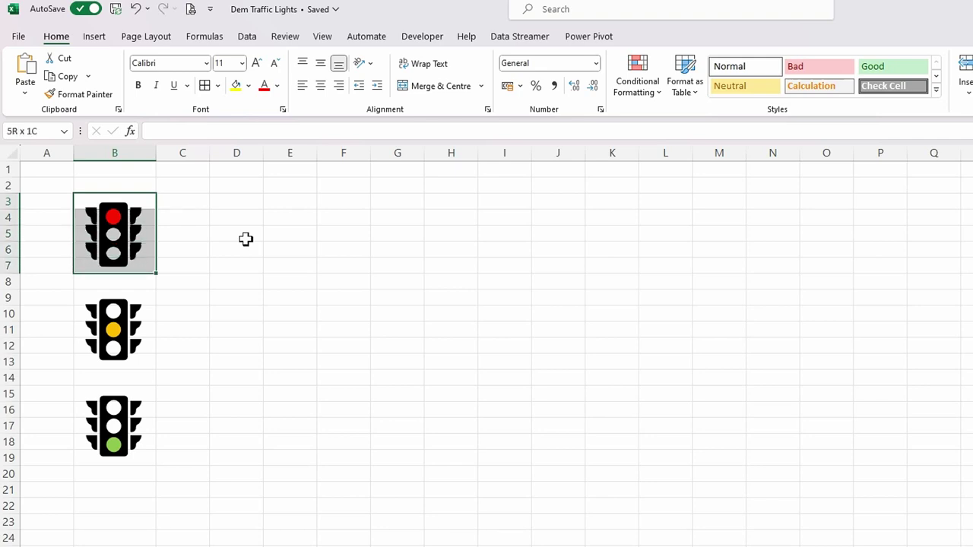
pyautogui.click(50, 135)
pyautogui.write('Red')
# Select B9:B13 around the amber light and start naming it in the Name Box.
pyautogui.click(196, 298)
pyautogui.press('Left')
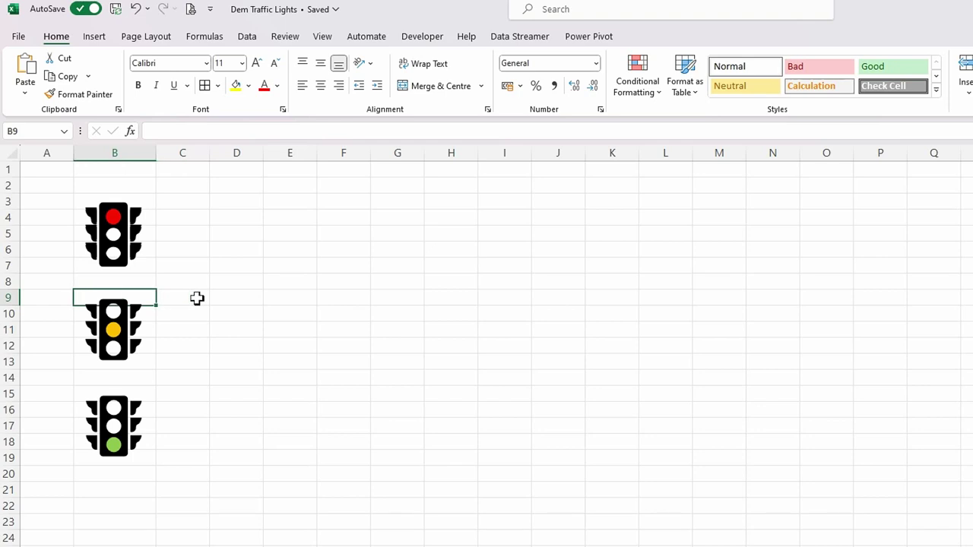
pyautogui.hotkey('shift', 'Down')
pyautogui.hotkey('shift', 'Down')
pyautogui.hotkey('shift', 'Down')
pyautogui.hotkey('shift', 'Down')
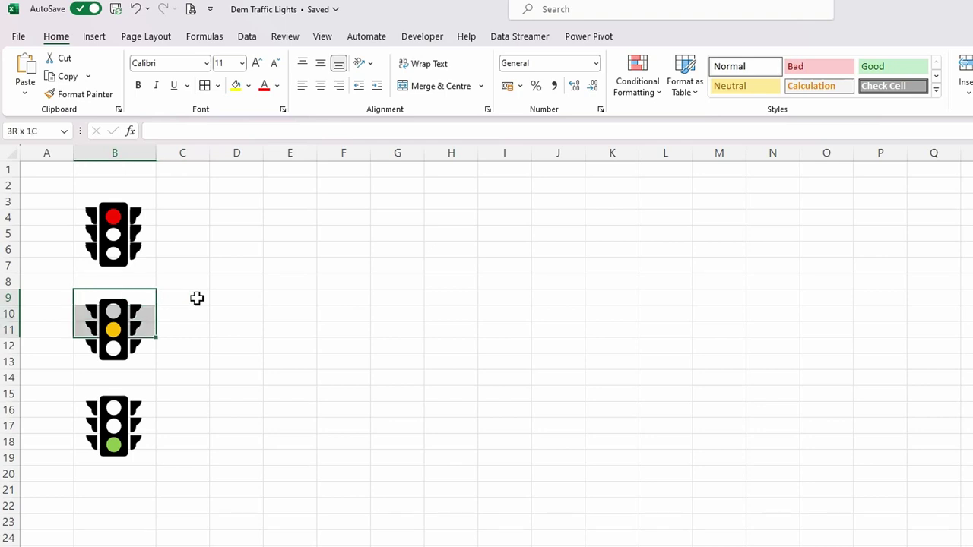
pyautogui.click(43, 133)
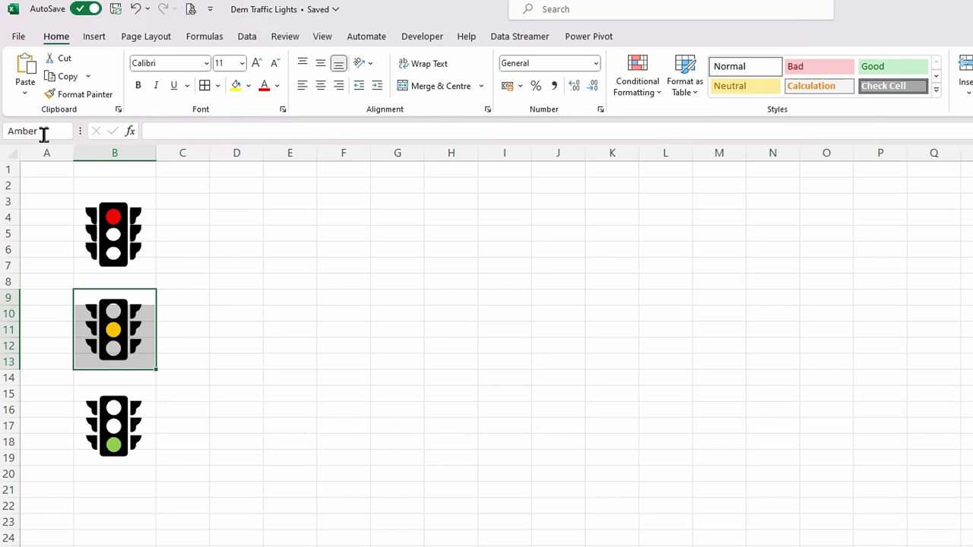
# Select B15:B19 around the green light and name the range Green.
pyautogui.click(188, 397)
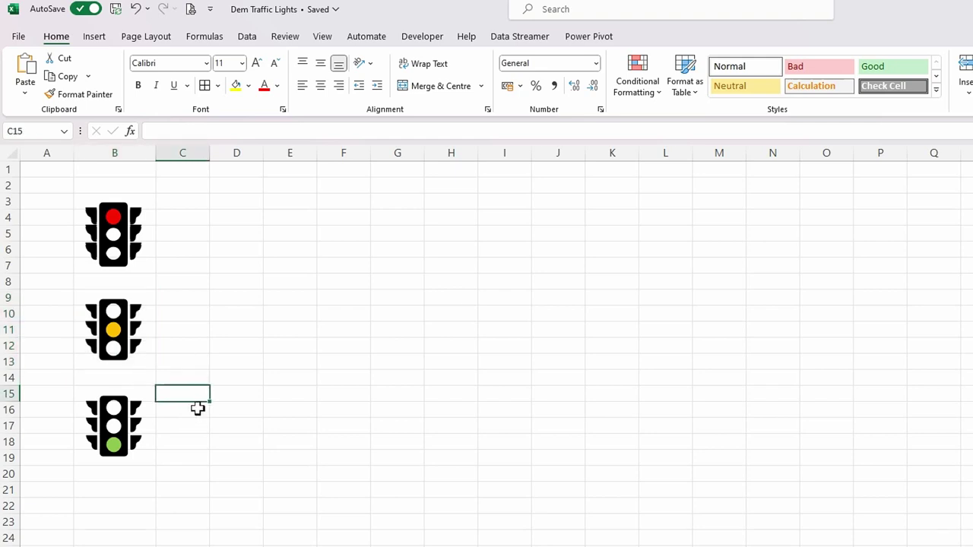
pyautogui.press('Left')
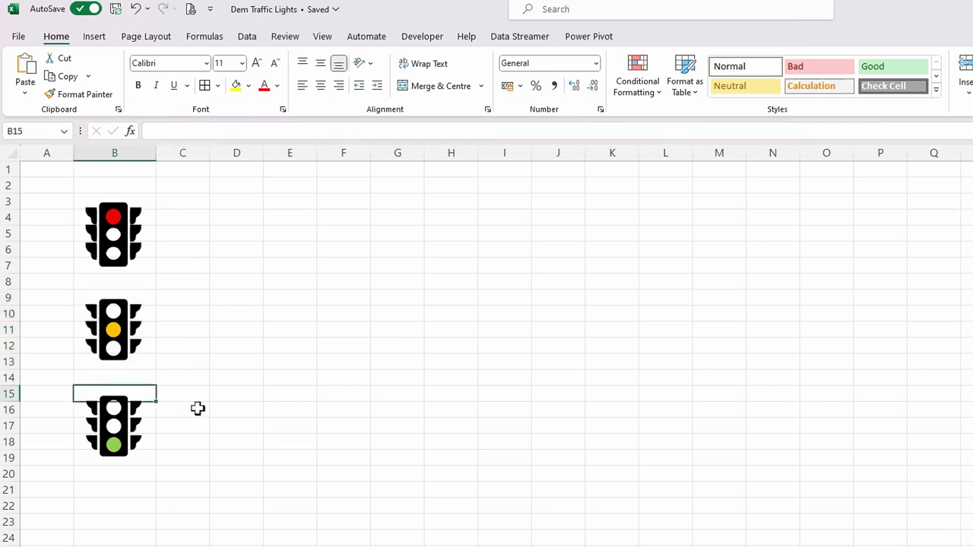
pyautogui.hotkey('shift', 'Down')
pyautogui.hotkey('shift', 'Down')
pyautogui.hotkey('shift', 'Down')
pyautogui.hotkey('shift', 'Down')
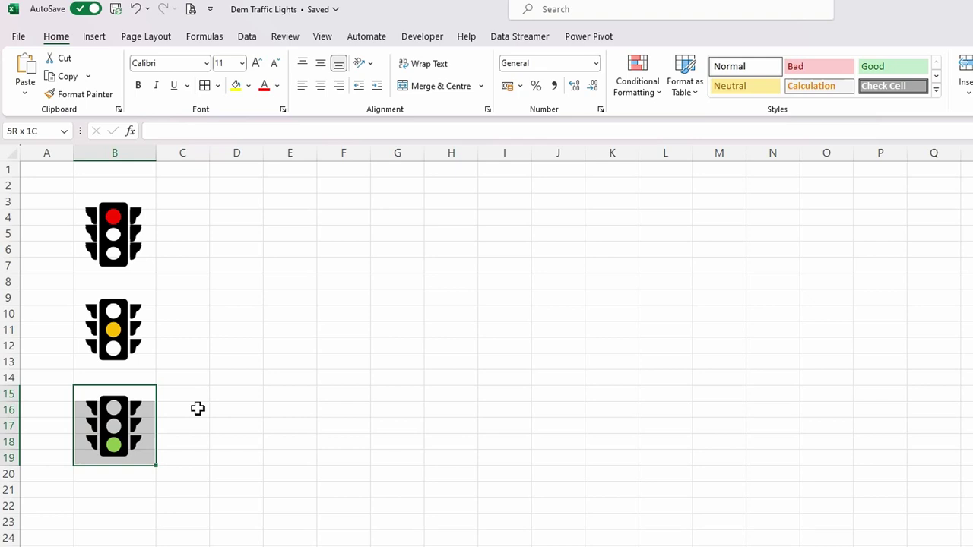
pyautogui.click(40, 135)
pyautogui.write('Gr')
pyautogui.press('Return')
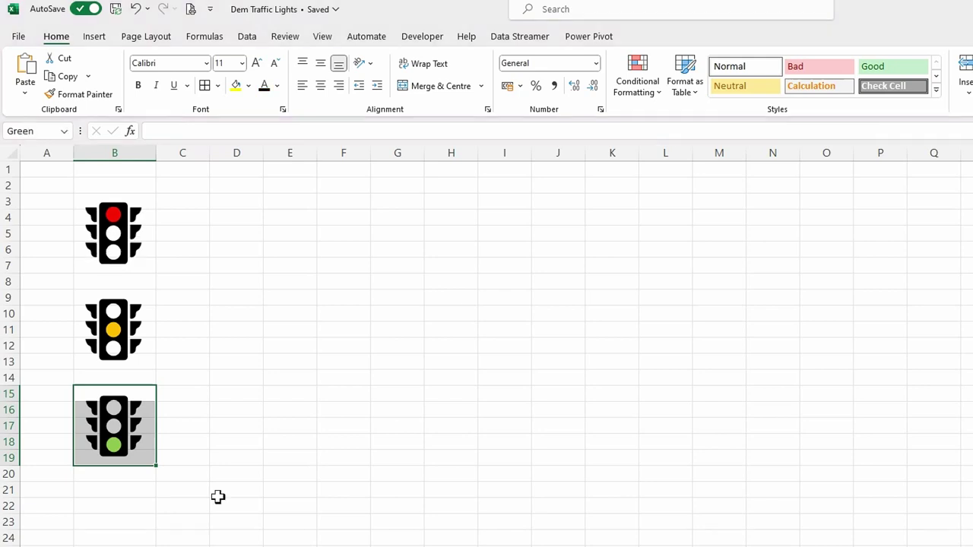
# Reselect B3:B7 to confirm it carries the name Red.
pyautogui.click(174, 202)
pyautogui.press('Left')
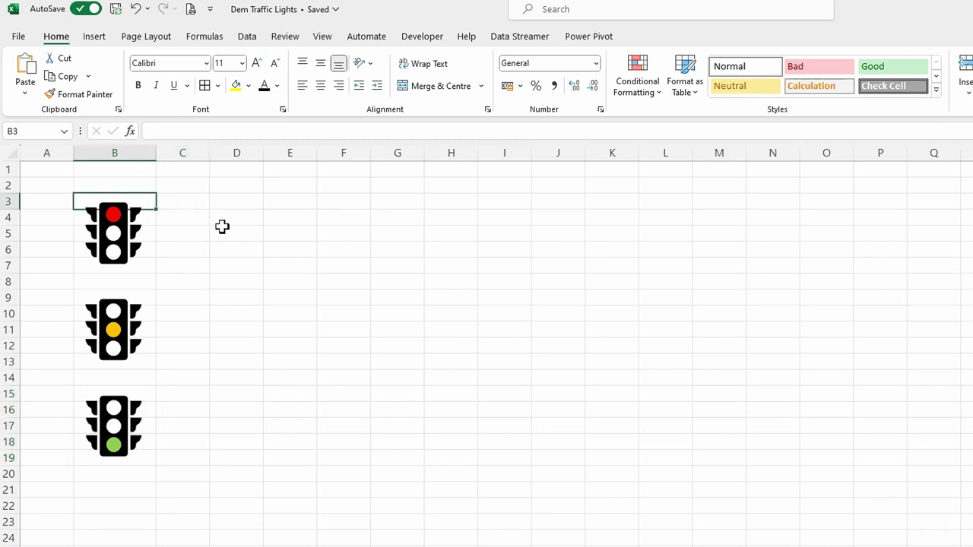
pyautogui.hotkey('shift', 'Down')
pyautogui.hotkey('shift', 'Down')
pyautogui.hotkey('shift', 'Down')
pyautogui.hotkey('shift', 'Down')
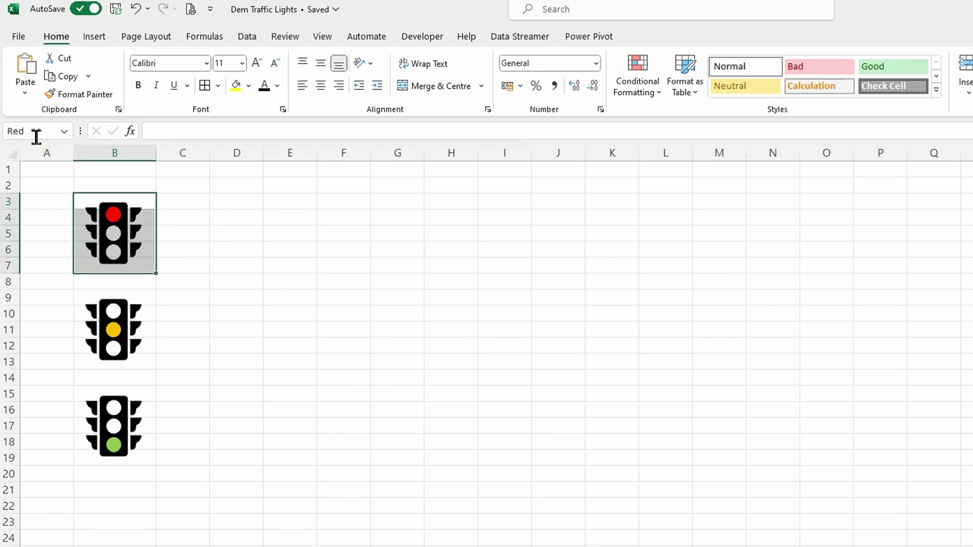
# Hide gridlines, then paste an enlarged linked picture of the red traffic light at E3 on the score sheet.
pyautogui.click(318, 38)
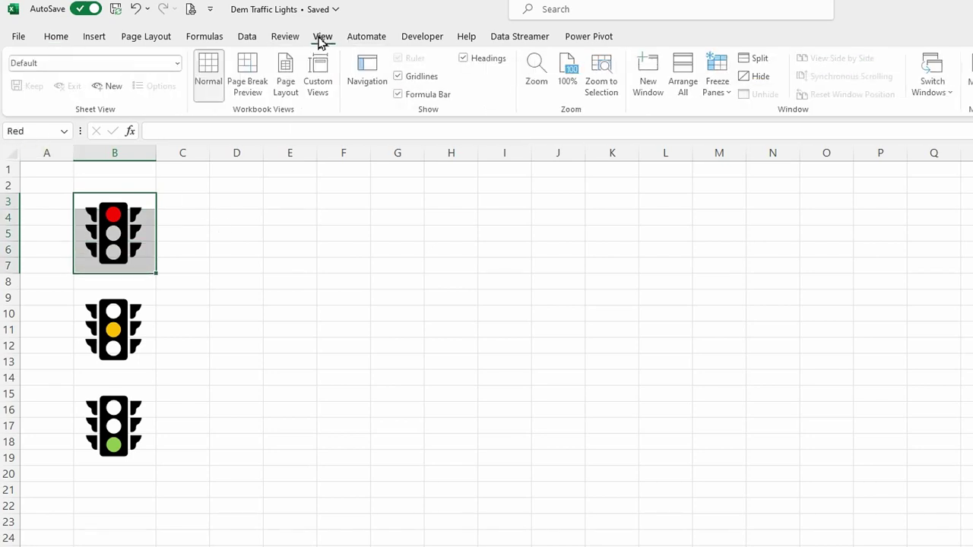
pyautogui.click(400, 77)
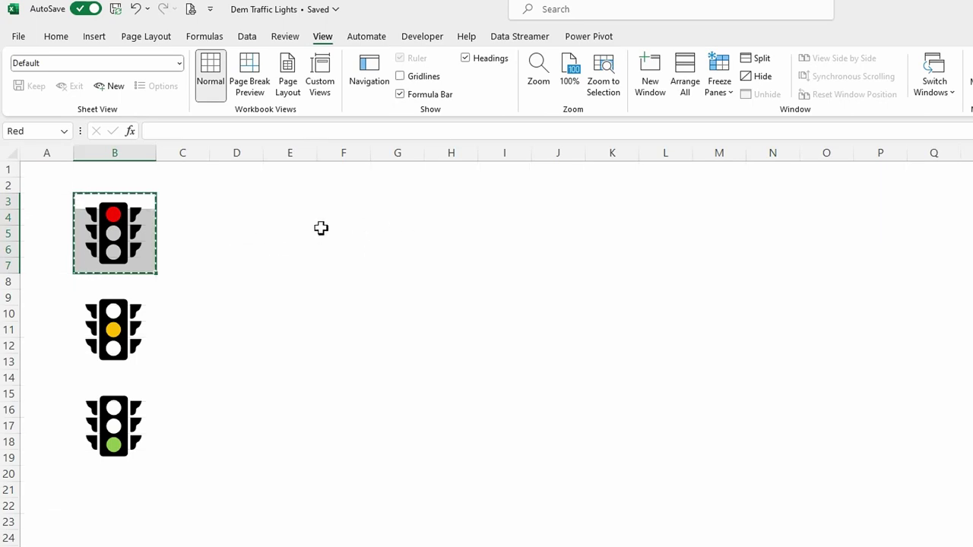
pyautogui.hotkey('ctrl', 'pagedown')
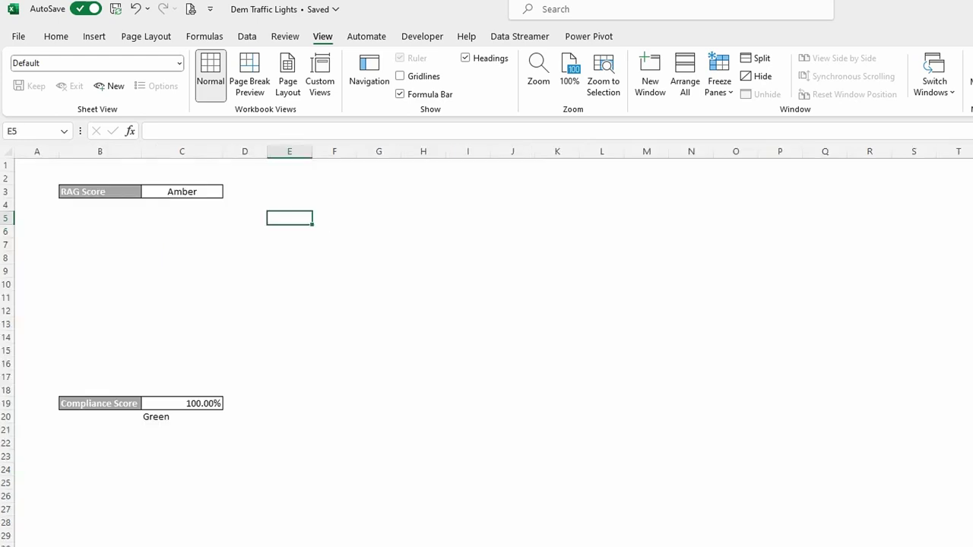
pyautogui.rightClick(309, 196)
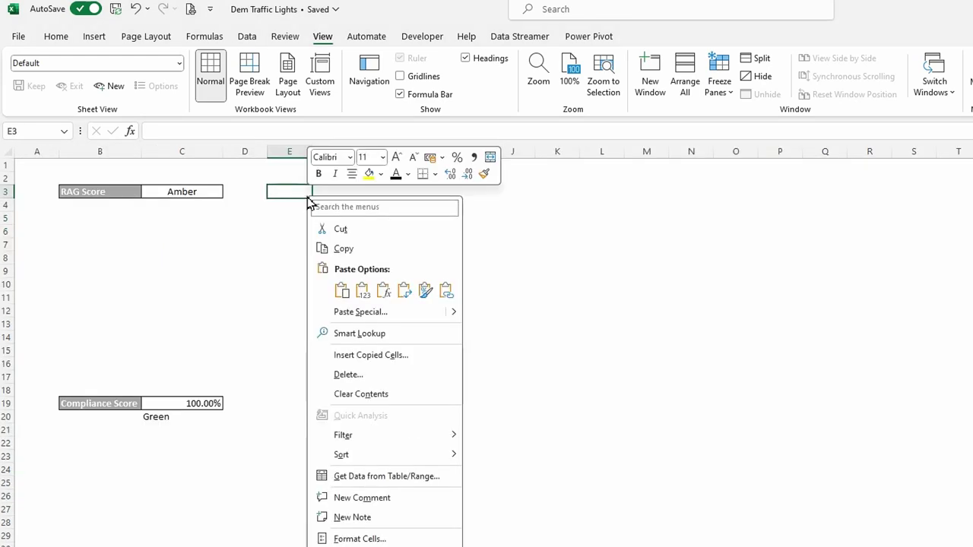
pyautogui.moveTo(456, 321)
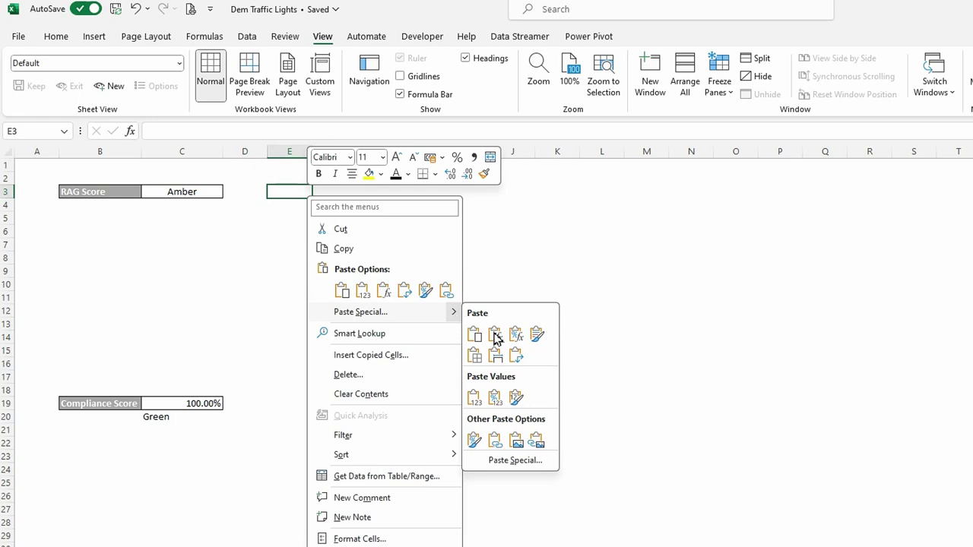
pyautogui.click(536, 442)
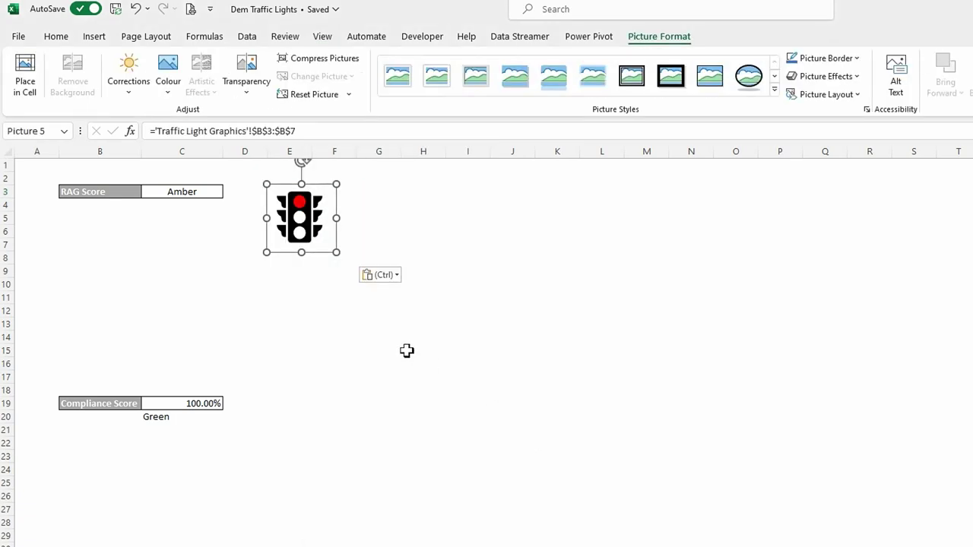
pyautogui.moveTo(313, 216); pyautogui.dragTo(351, 217)
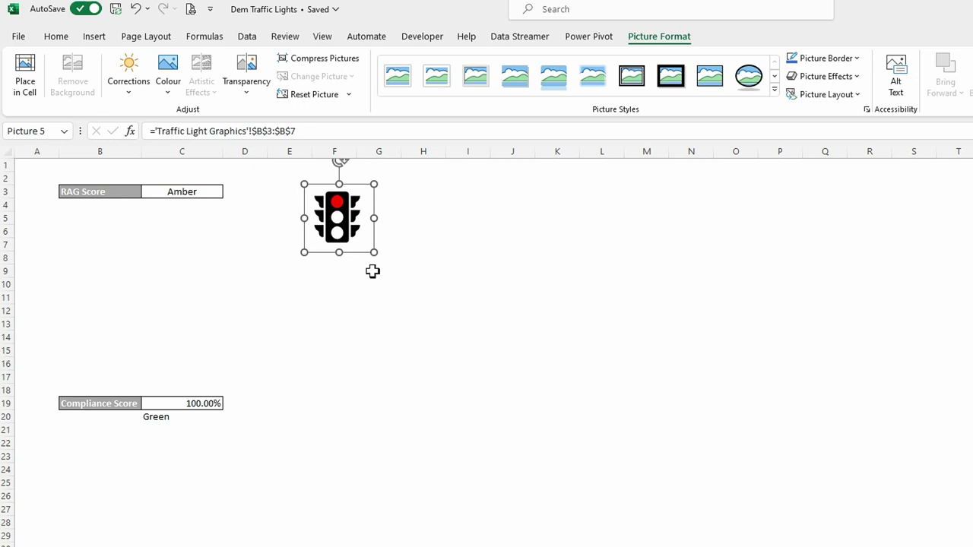
pyautogui.moveTo(374, 252); pyautogui.dragTo(427, 331)
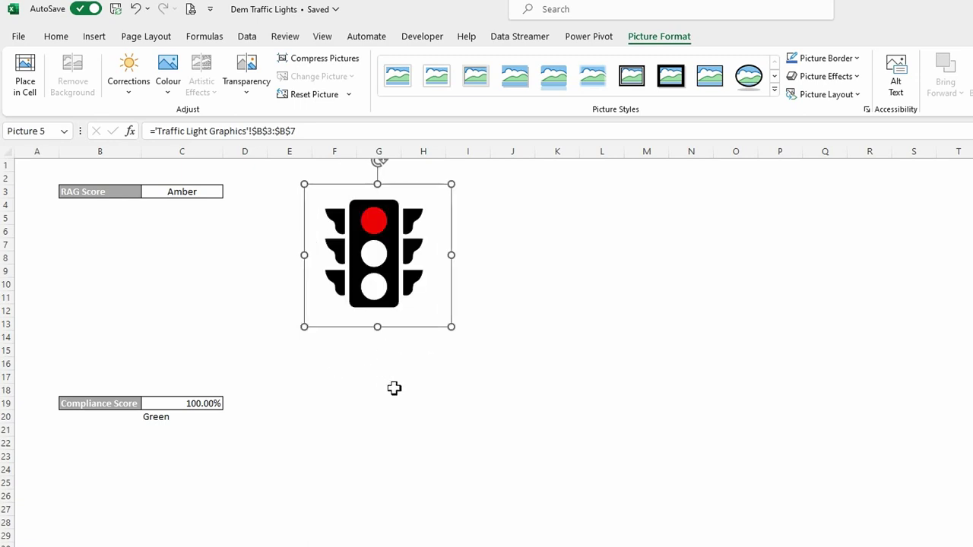
# Paste a second copy of the linked traffic light at F18 beside Compliance Score.
pyautogui.hotkey('ctrl', 'c')
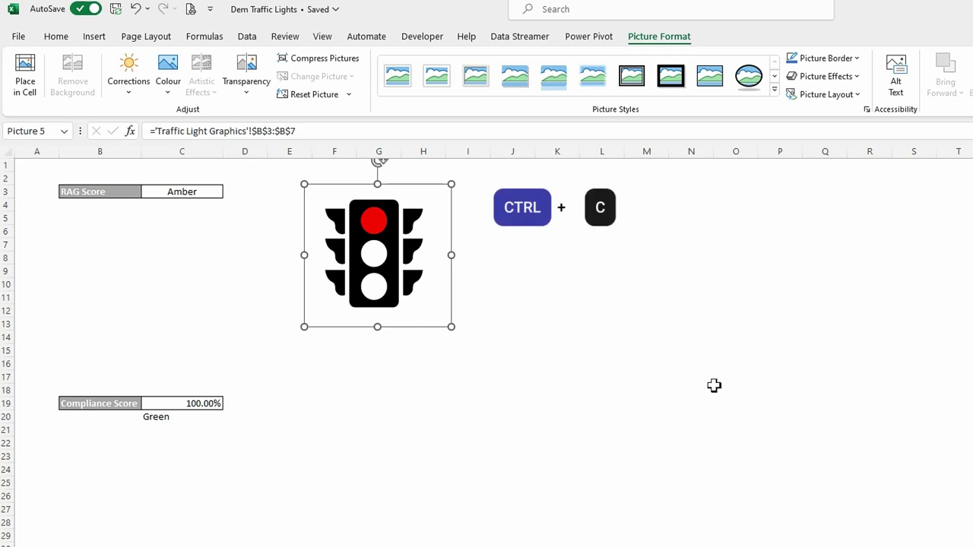
pyautogui.click(325, 392)
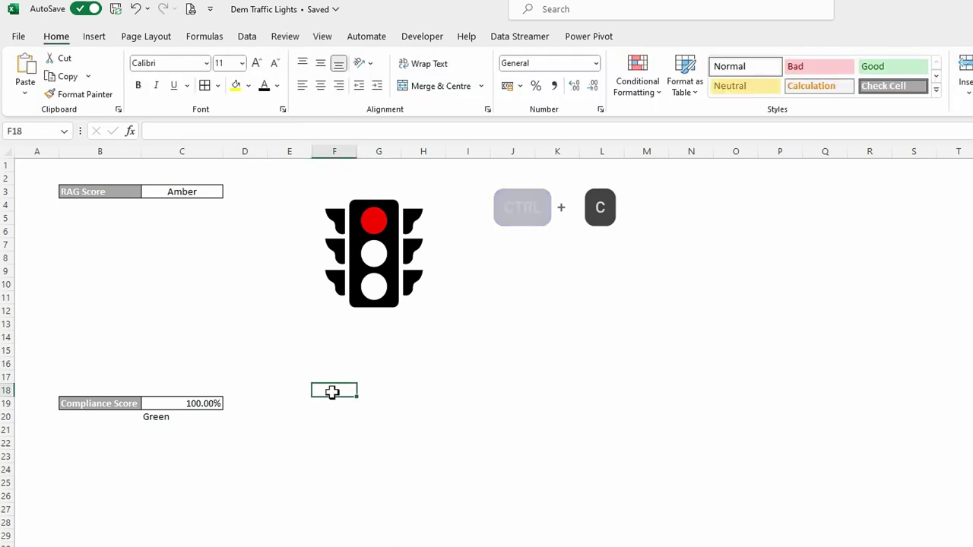
pyautogui.hotkey('ctrl', 'v')
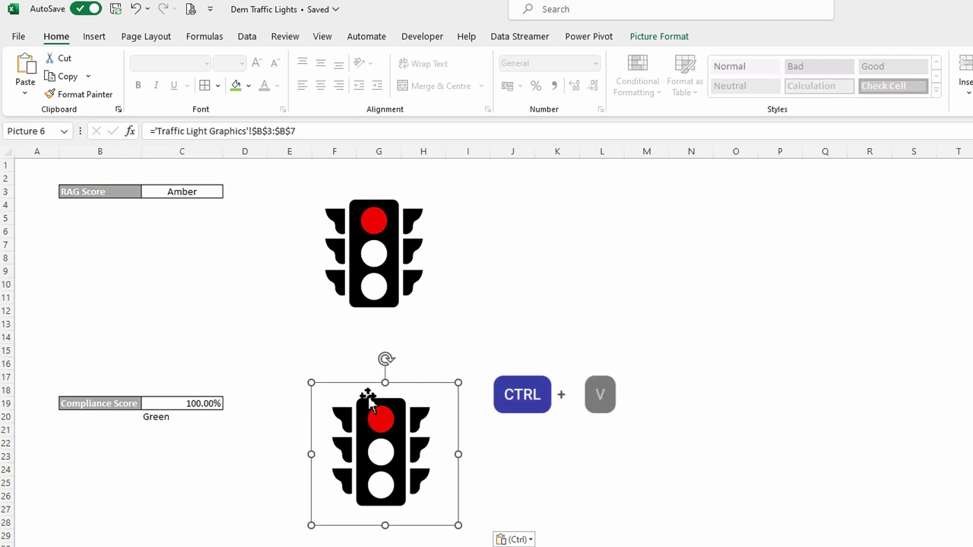
pyautogui.moveTo(368, 399); pyautogui.dragTo(360, 391)
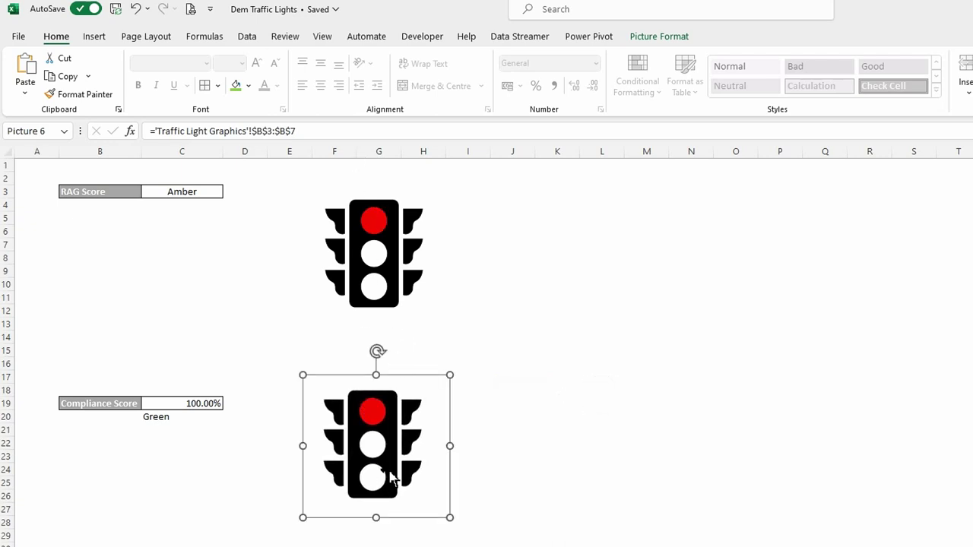
pyautogui.click(360, 277)
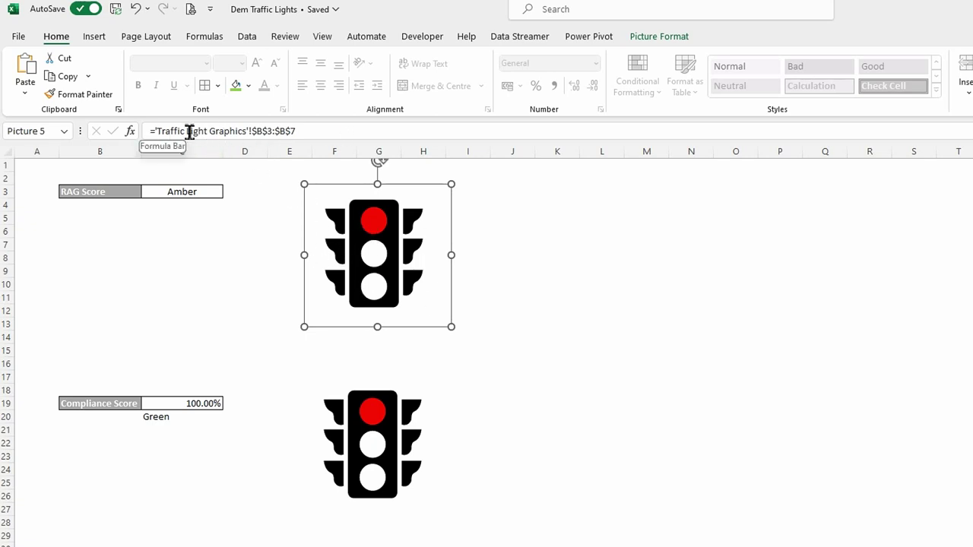
# Change the top traffic-light picture's link formula to the rRAG named range.
pyautogui.click(313, 131)
pyautogui.moveTo(314, 132); pyautogui.dragTo(155, 130)
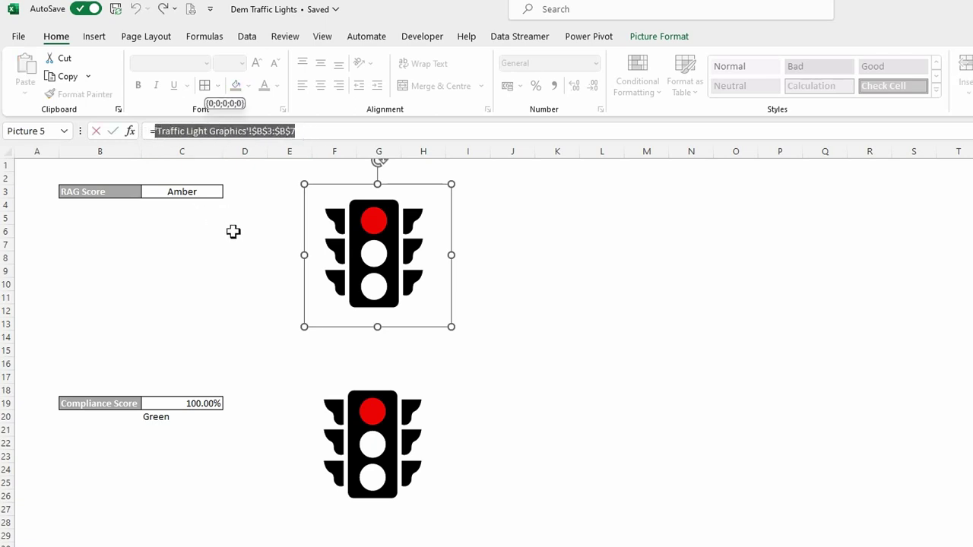
pyautogui.write('r')
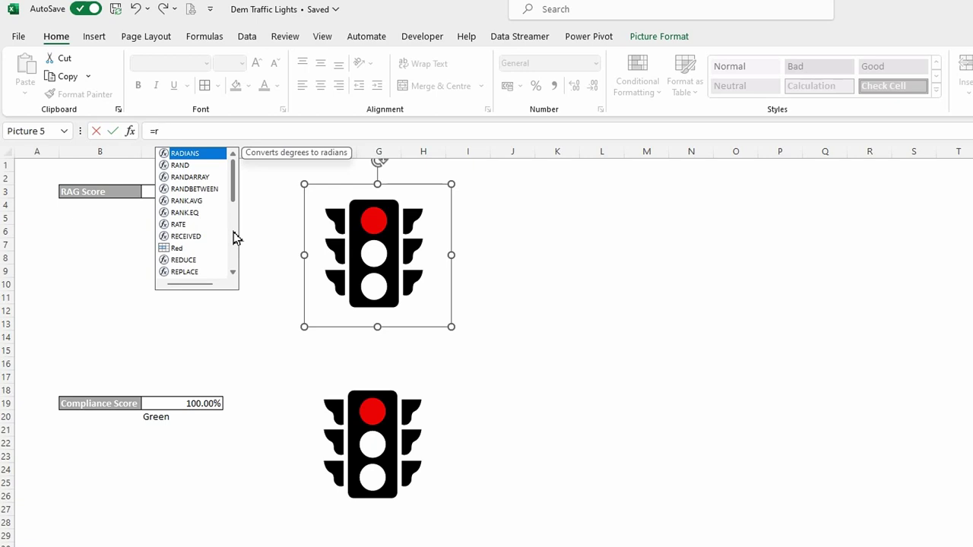
pyautogui.write('R')
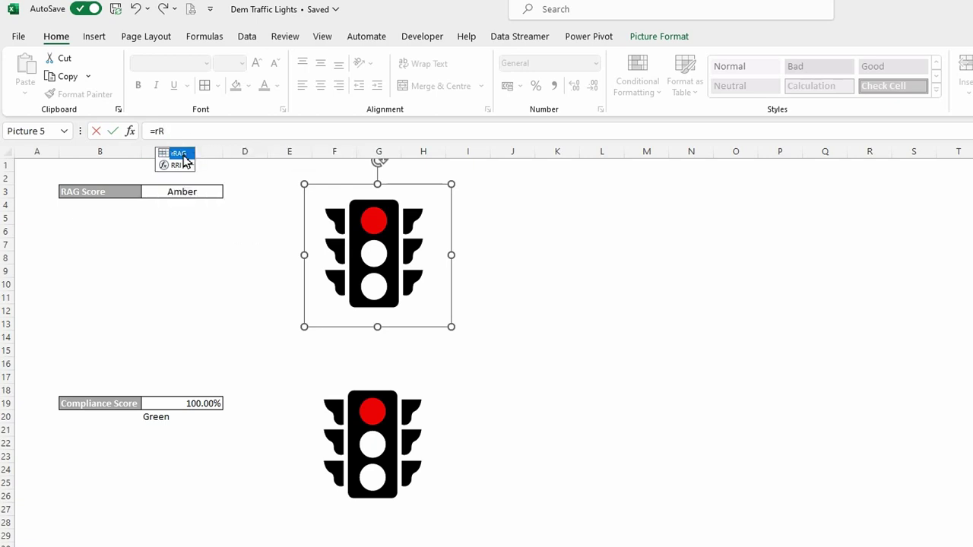
pyautogui.doubleClick(183, 155)
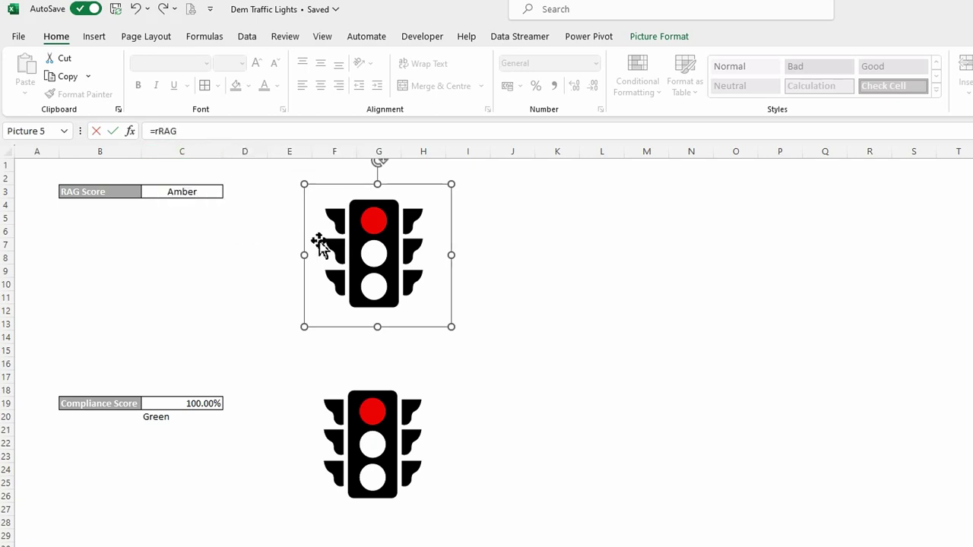
pyautogui.press('Return')
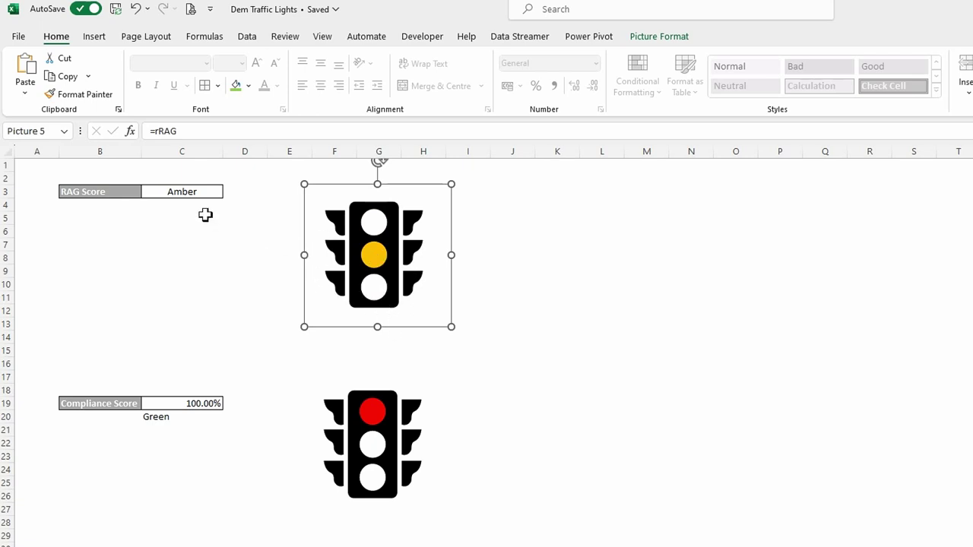
# Set the RAG Score in C3 to Red from its dropdown.
pyautogui.click(193, 191)
pyautogui.click(228, 194)
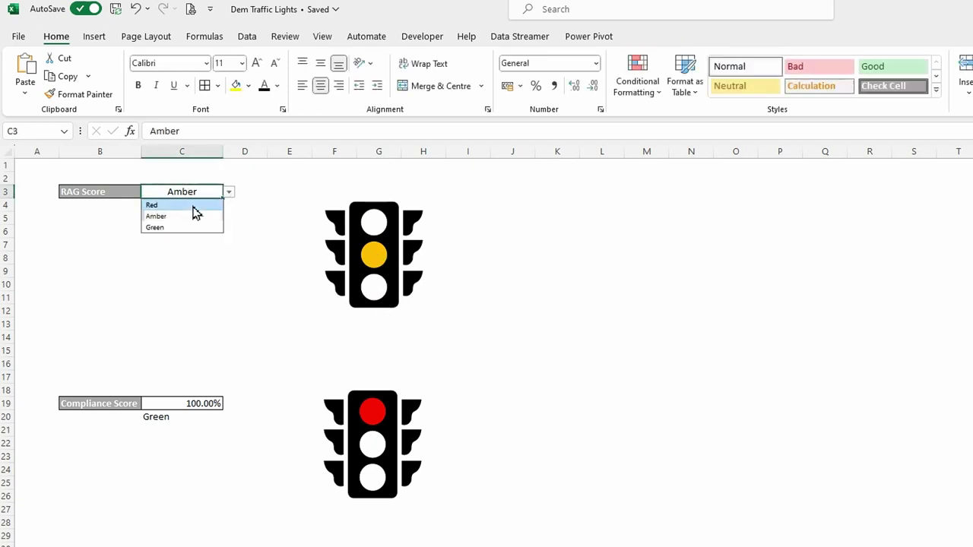
pyautogui.click(190, 205)
pyautogui.click(229, 194)
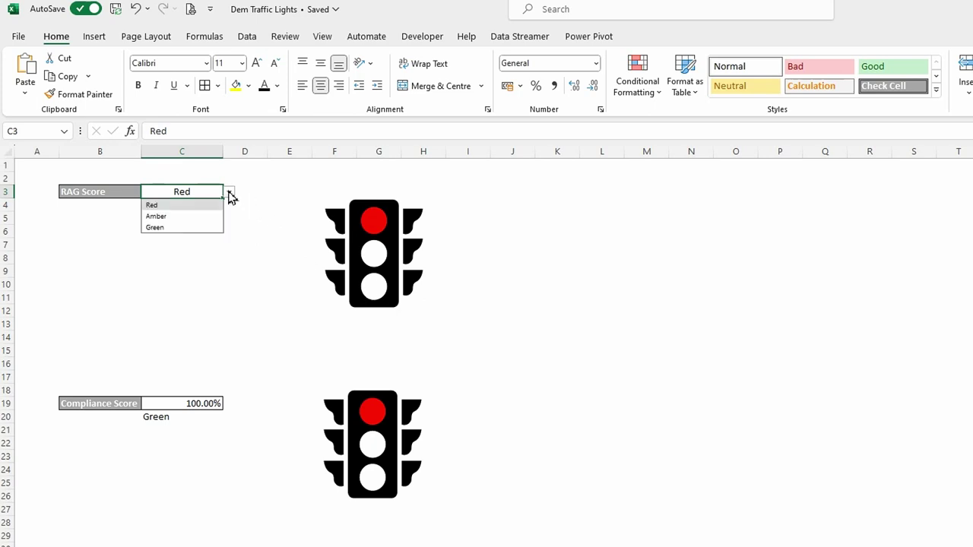
pyautogui.click(290, 190)
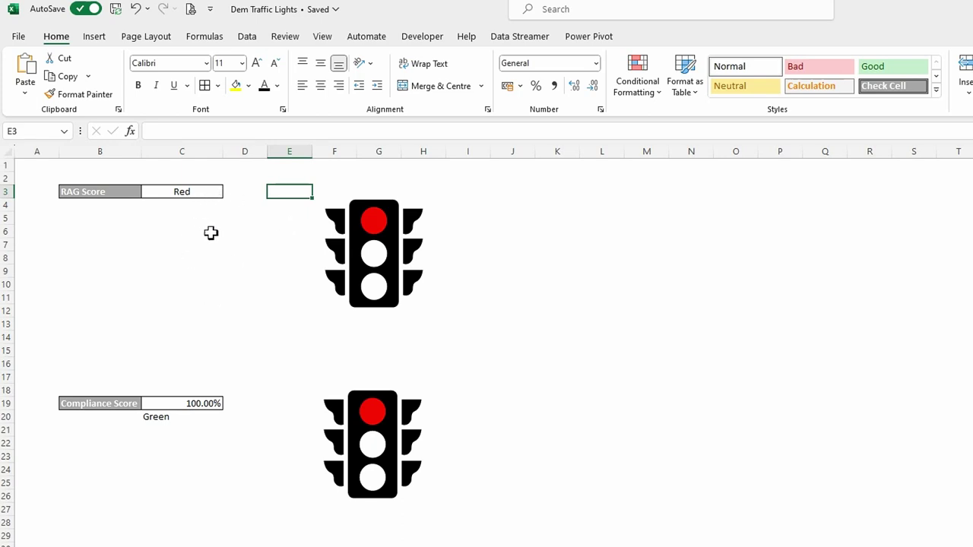
# Switch the C3 RAG Score to Amber, then Green, lighting the top green lamp.
pyautogui.click(187, 193)
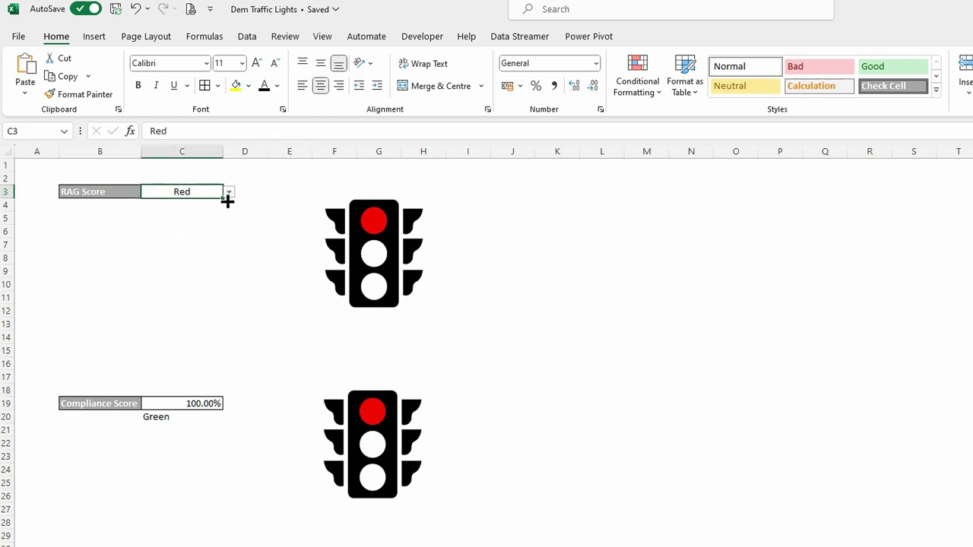
pyautogui.click(229, 195)
pyautogui.click(173, 218)
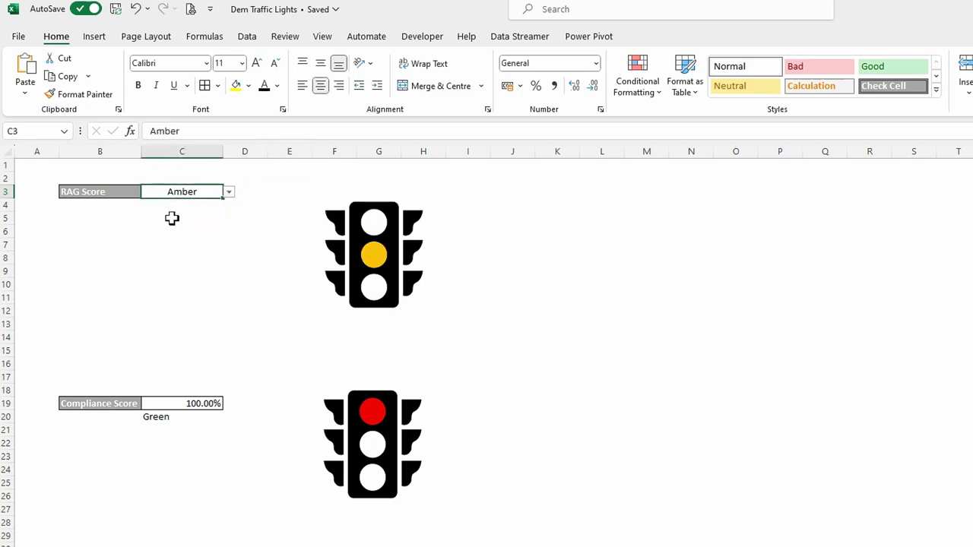
pyautogui.click(228, 195)
pyautogui.click(168, 227)
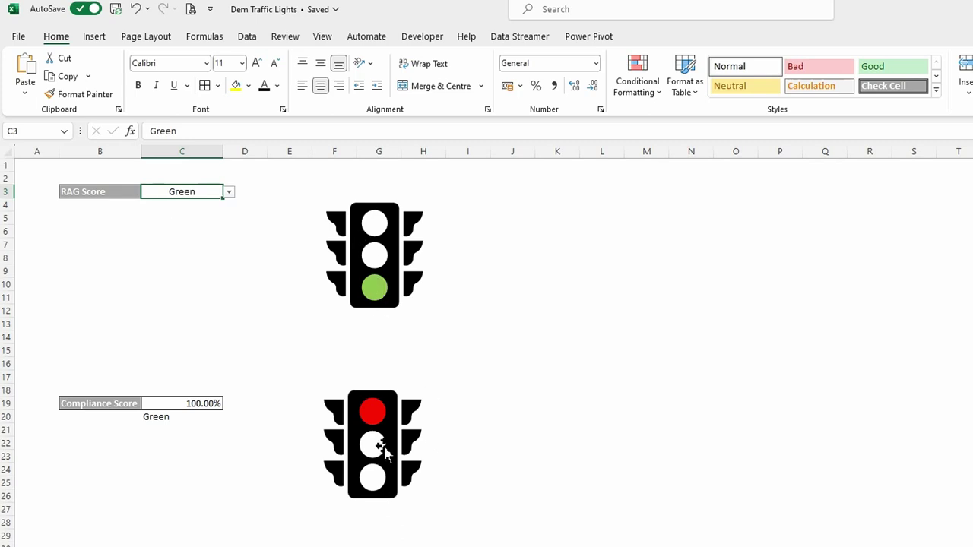
pyautogui.click(384, 474)
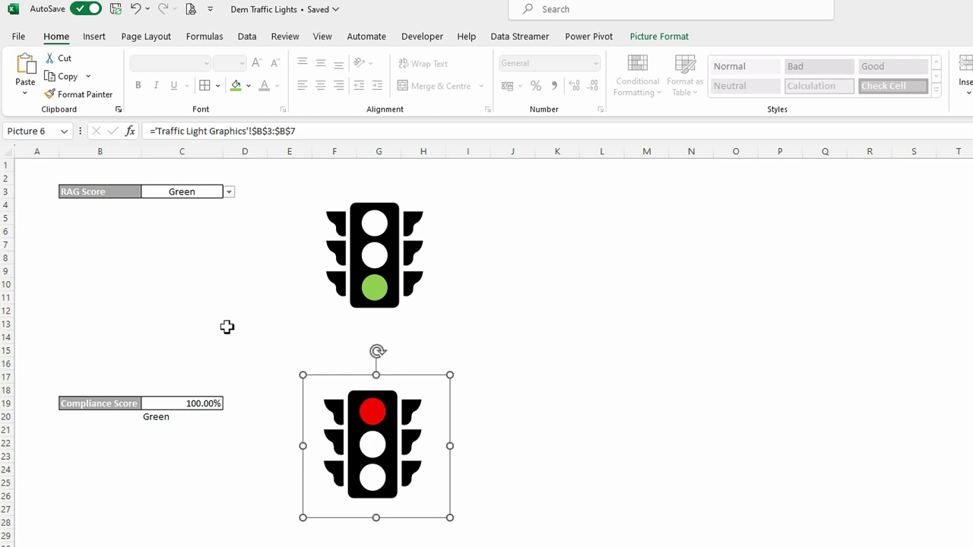
# Replace the lower traffic-light picture's reference with the rScore named range.
pyautogui.click(190, 416)
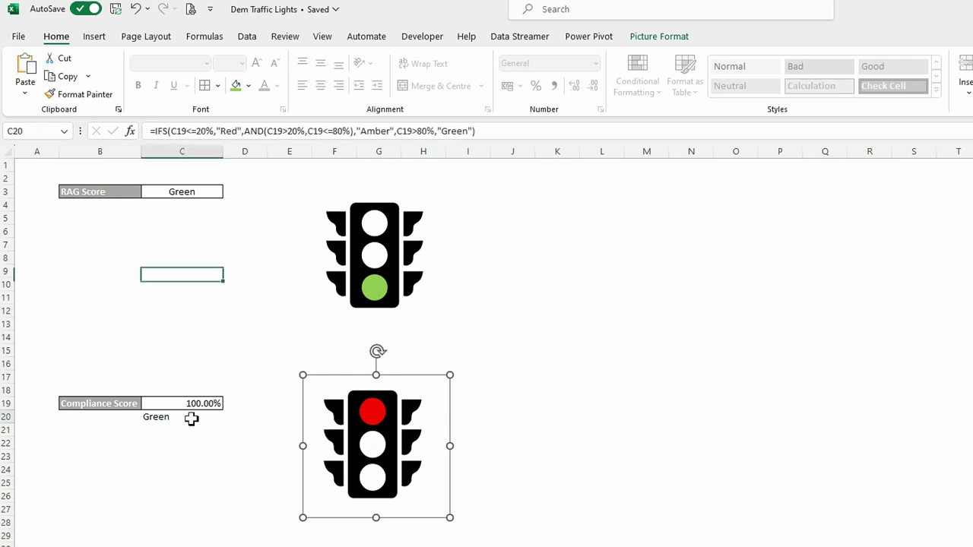
pyautogui.click(395, 450)
pyautogui.moveTo(305, 136); pyautogui.dragTo(162, 137)
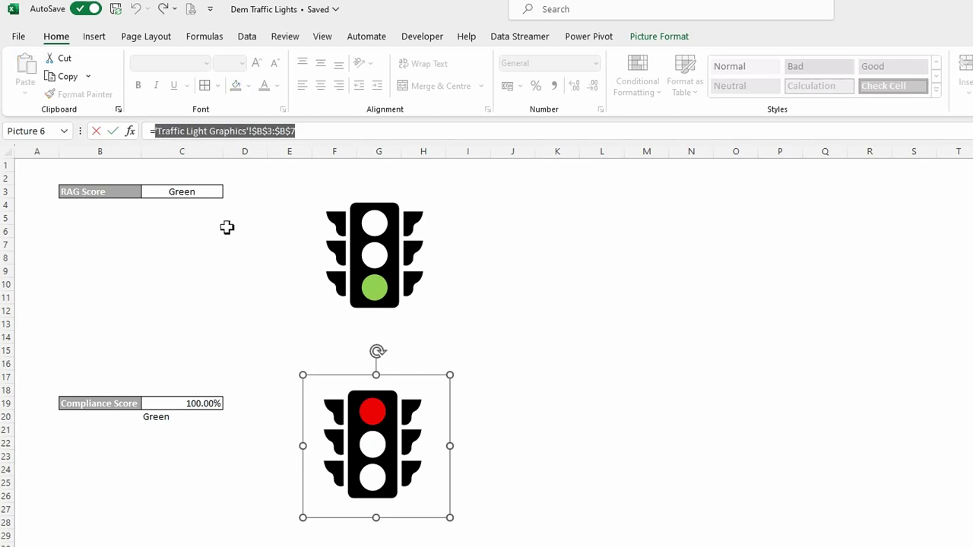
pyautogui.write('rS')
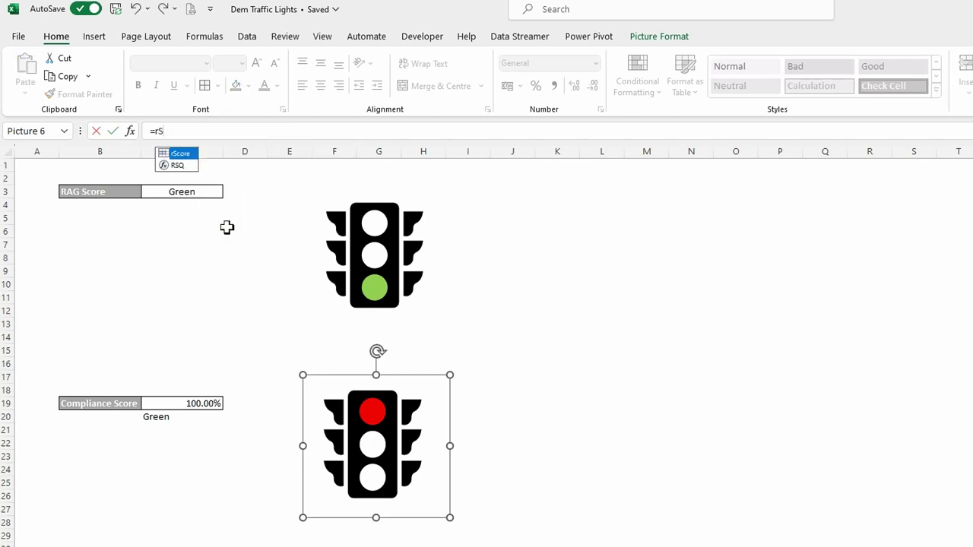
pyautogui.write('c')
pyautogui.doubleClick(179, 154)
pyautogui.press('Return')
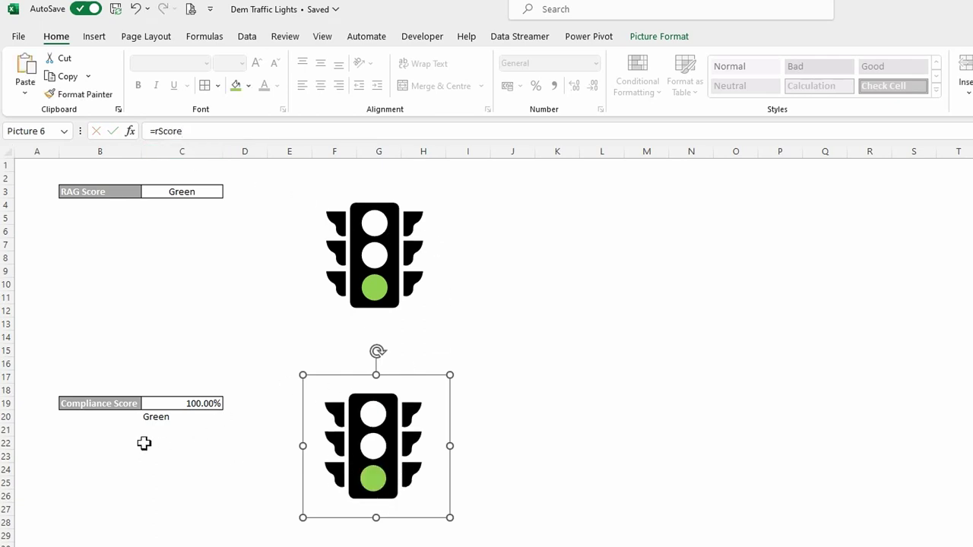
# Test the Compliance Score in C19 with 20, 70 and 80, checking C20's status.
pyautogui.click(195, 409)
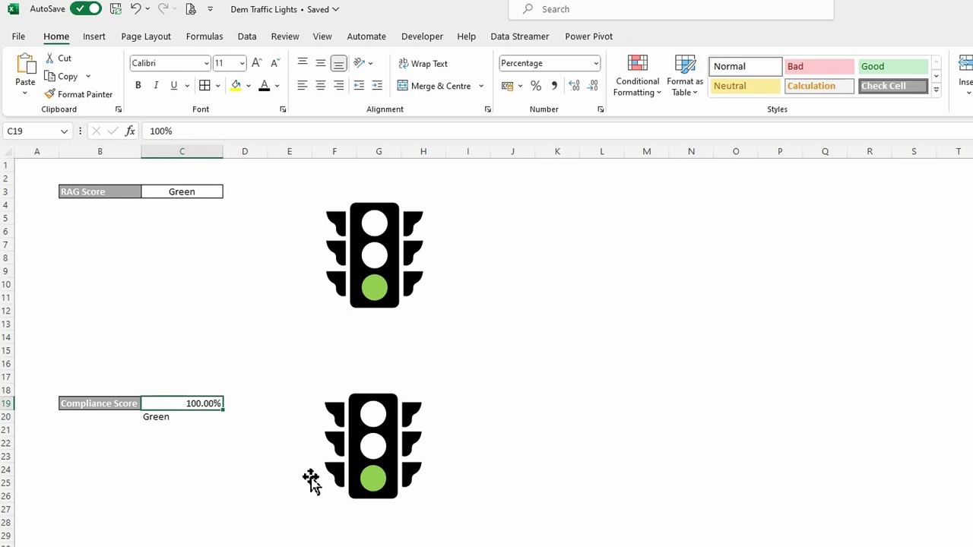
pyautogui.write('20')
pyautogui.hotkey('ctrl', 'Return')
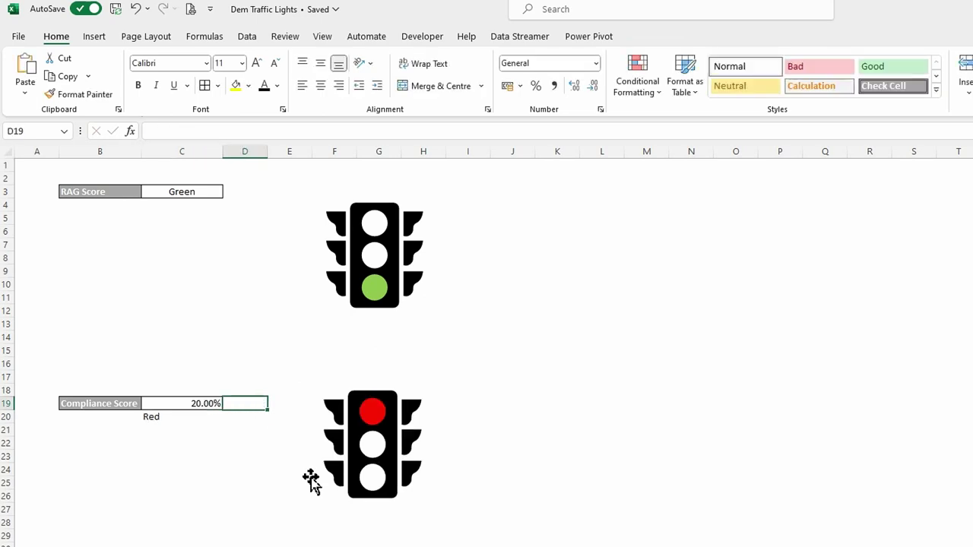
pyautogui.click(164, 418)
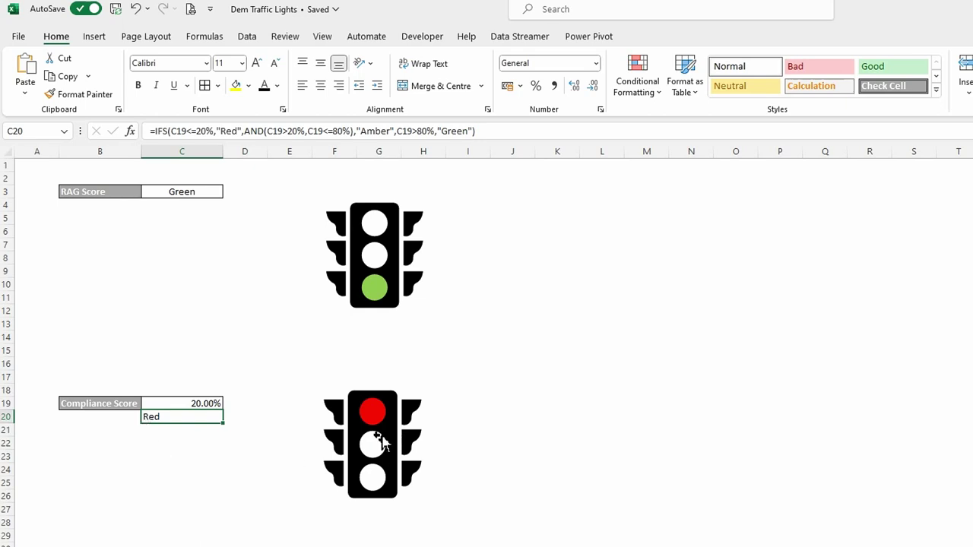
pyautogui.click(187, 403)
pyautogui.write('7')
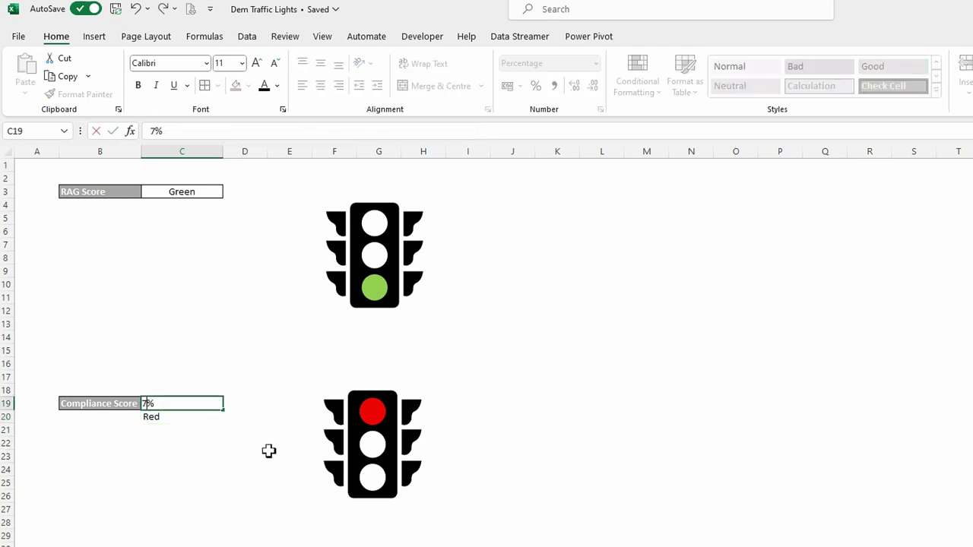
pyautogui.write('0')
pyautogui.press('Tab')
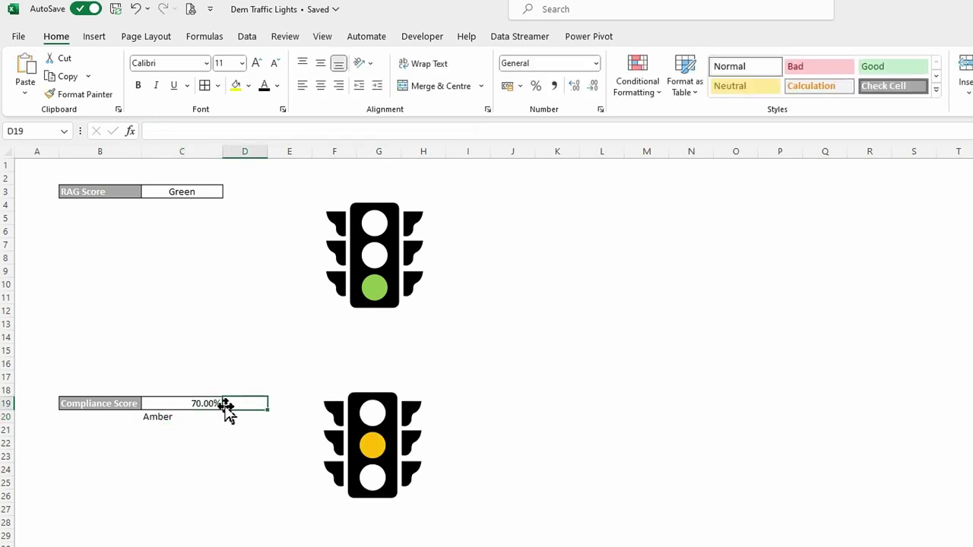
pyautogui.click(188, 404)
pyautogui.write('80')
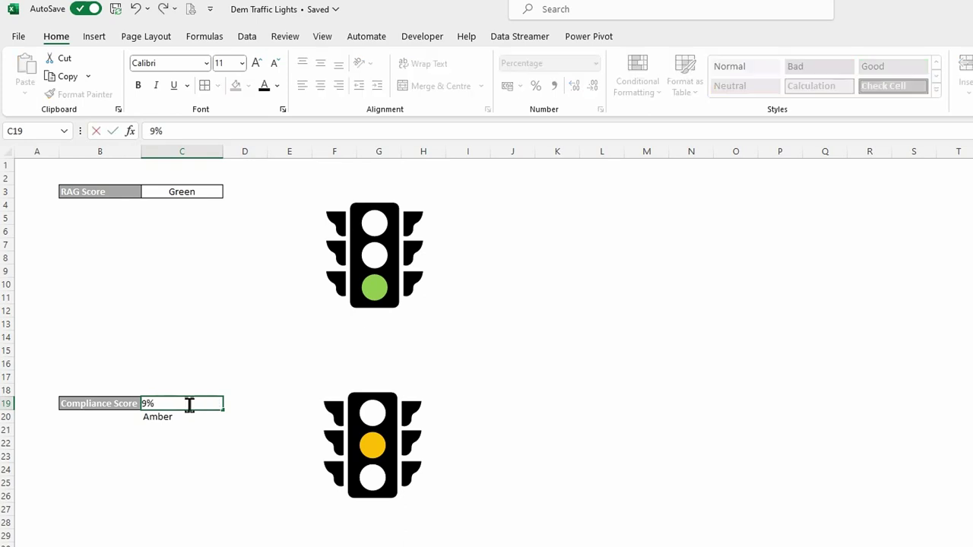
pyautogui.press('Tab')
# Move both traffic lights under their labels and make C20's text white.
pyautogui.moveTo(381, 254); pyautogui.dragTo(162, 258)
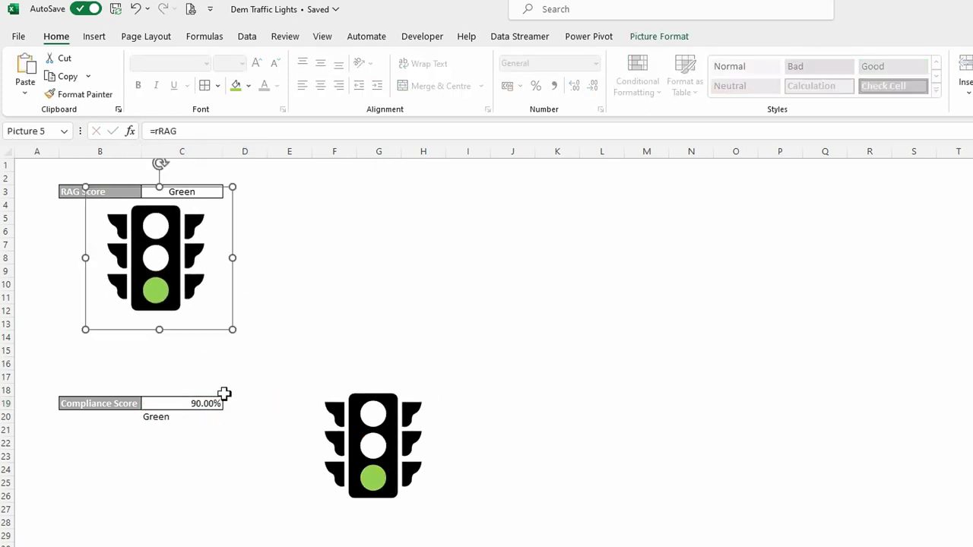
pyautogui.click(163, 418)
pyautogui.click(275, 86)
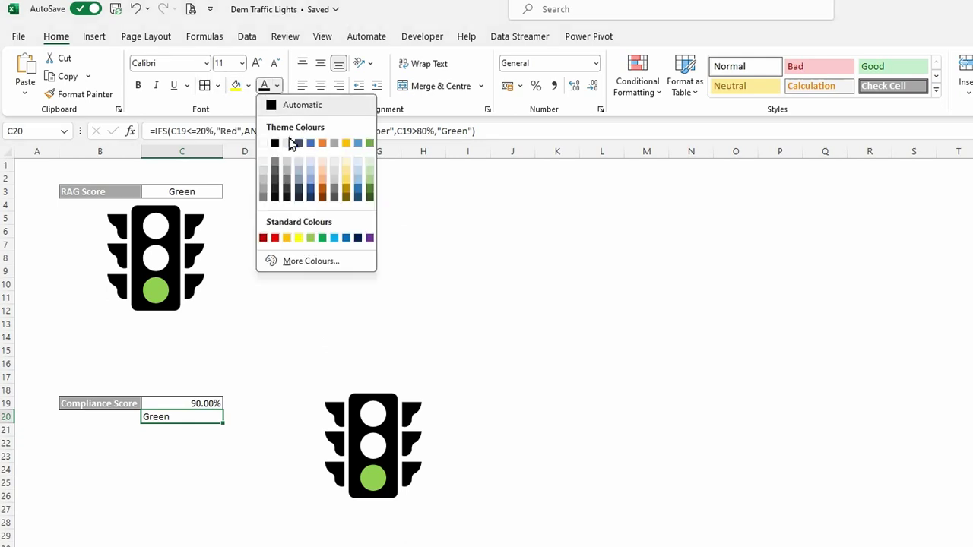
pyautogui.click(268, 143)
pyautogui.click(381, 447)
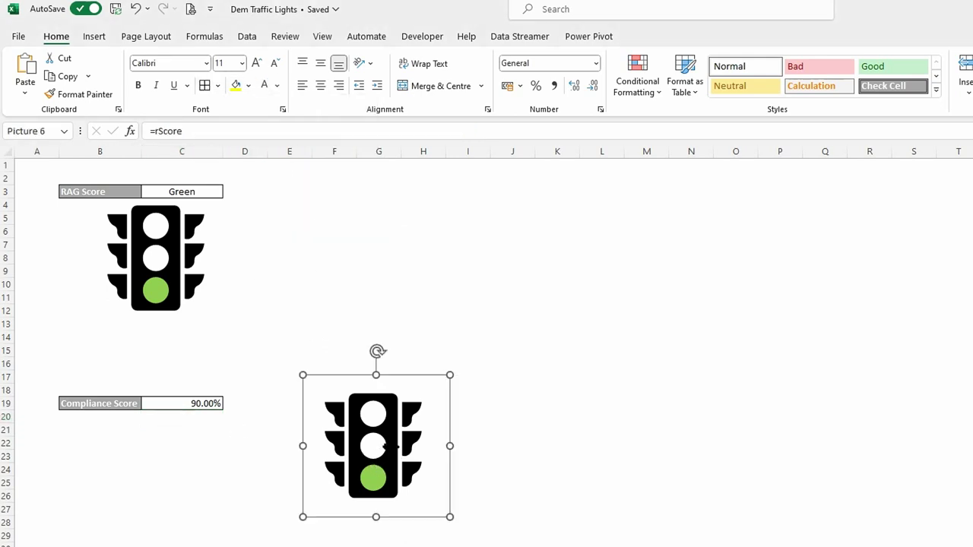
pyautogui.moveTo(381, 447); pyautogui.dragTo(159, 476)
# Fine-tune the upper traffic light's position beneath the RAG Score label.
pyautogui.moveTo(156, 311); pyautogui.dragTo(134, 313)
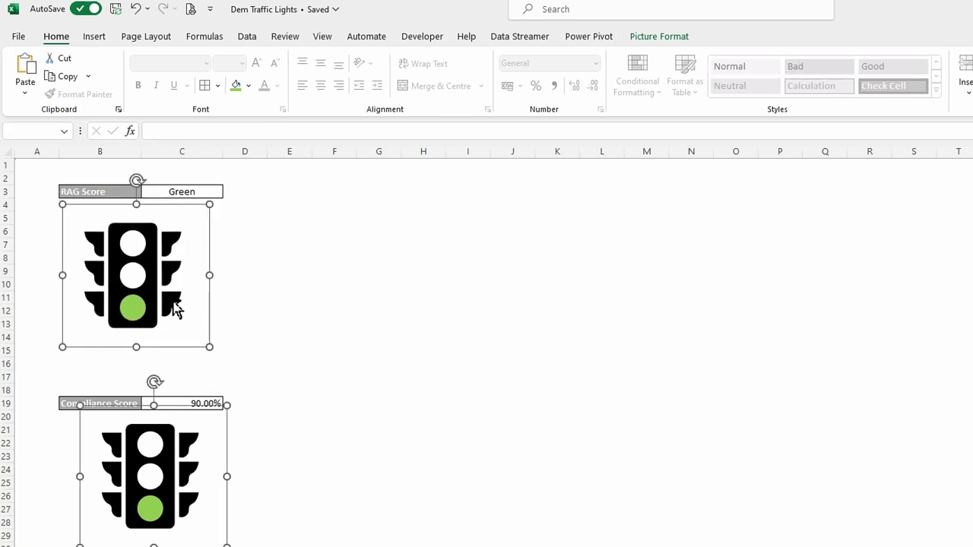
pyautogui.click(344, 317)
pyautogui.click(130, 275)
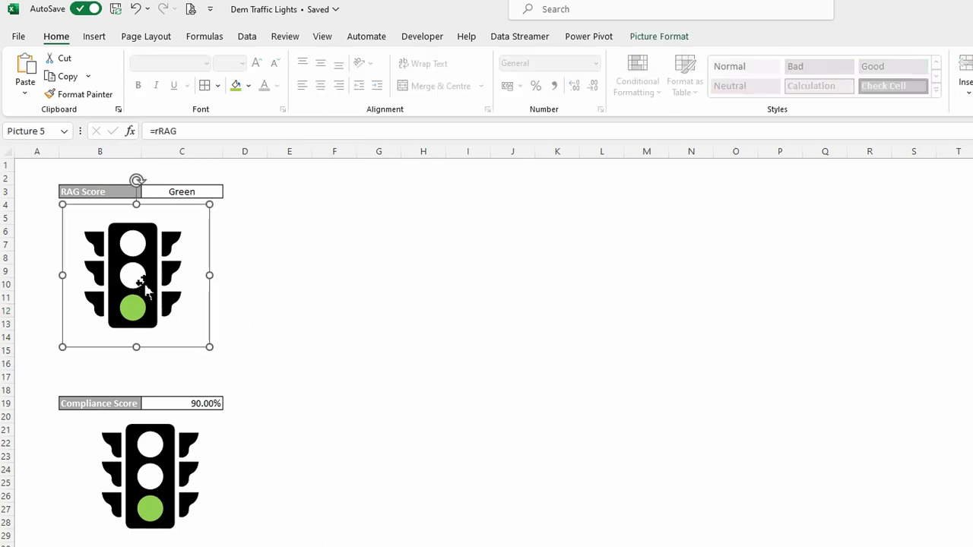
pyautogui.moveTo(134, 282); pyautogui.dragTo(142, 276)
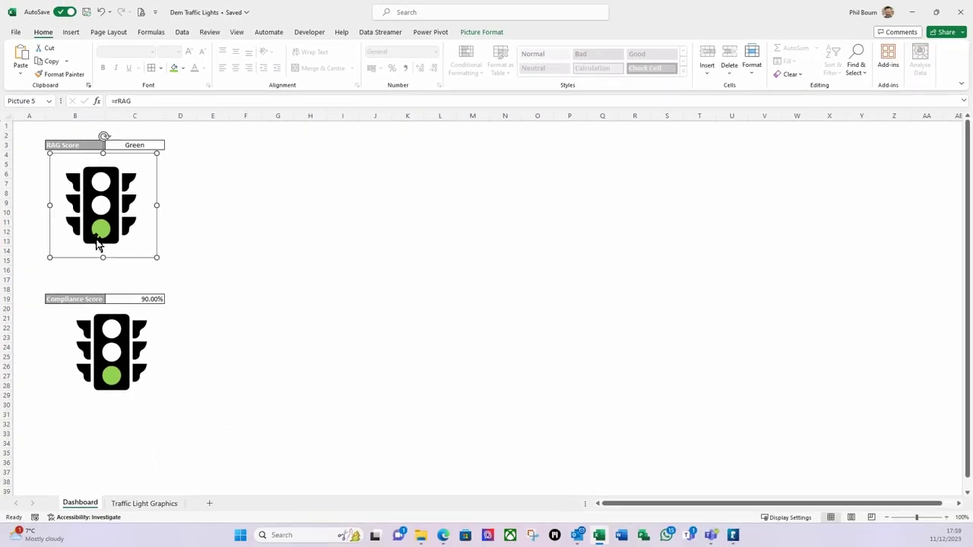
pyautogui.moveTo(99, 235); pyautogui.dragTo(102, 236)
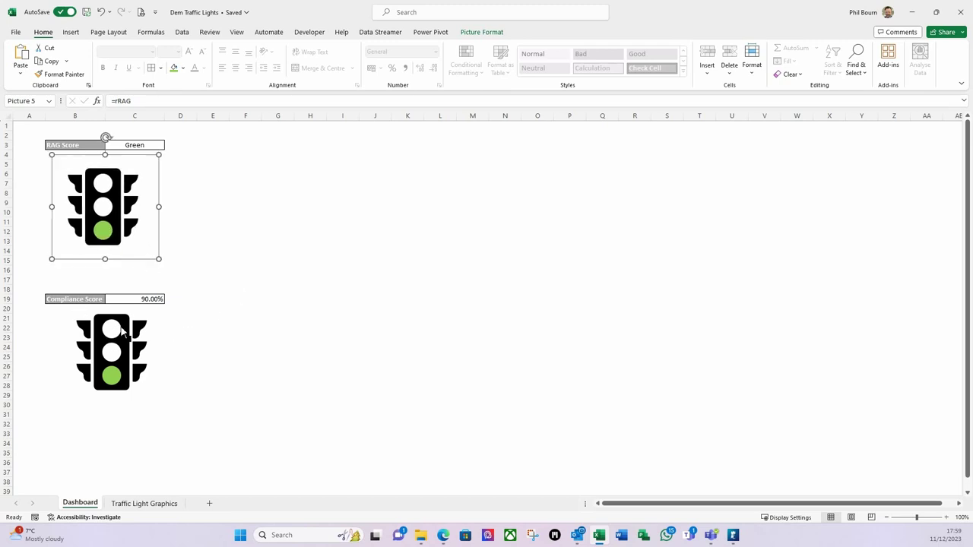
# Select both the upper and lower traffic-light pictures together.
pyautogui.keyDown('ctrl'); pyautogui.click(128, 365); pyautogui.keyUp('ctrl')
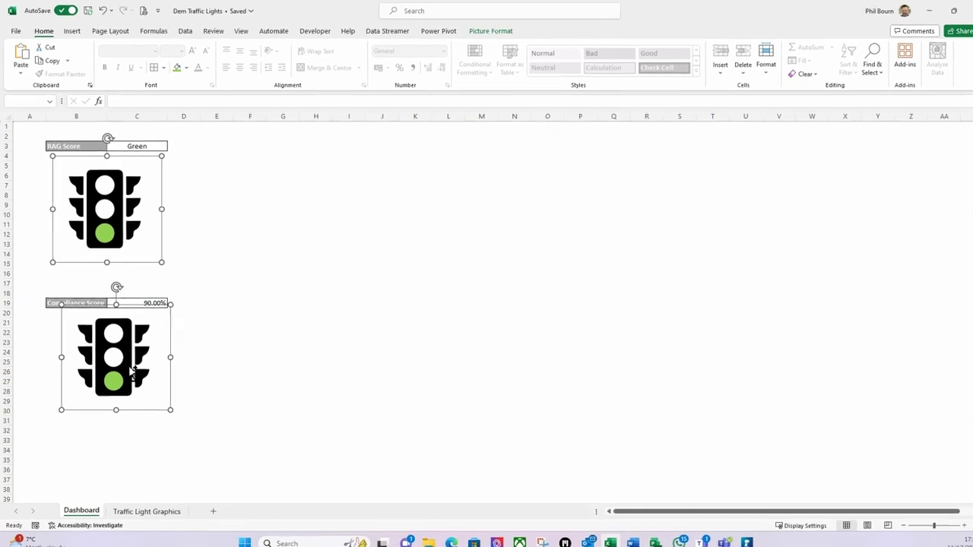
pyautogui.click(236, 373)
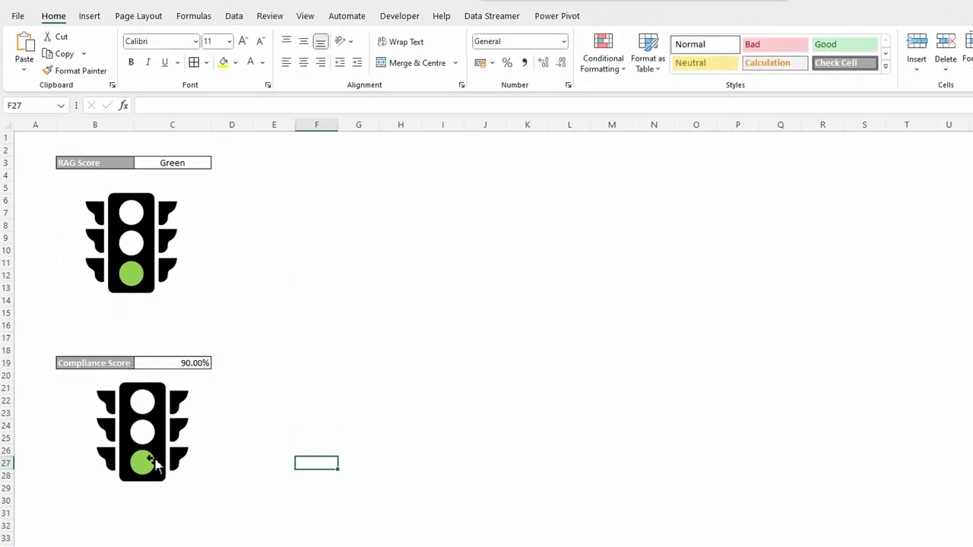
pyautogui.click(156, 465)
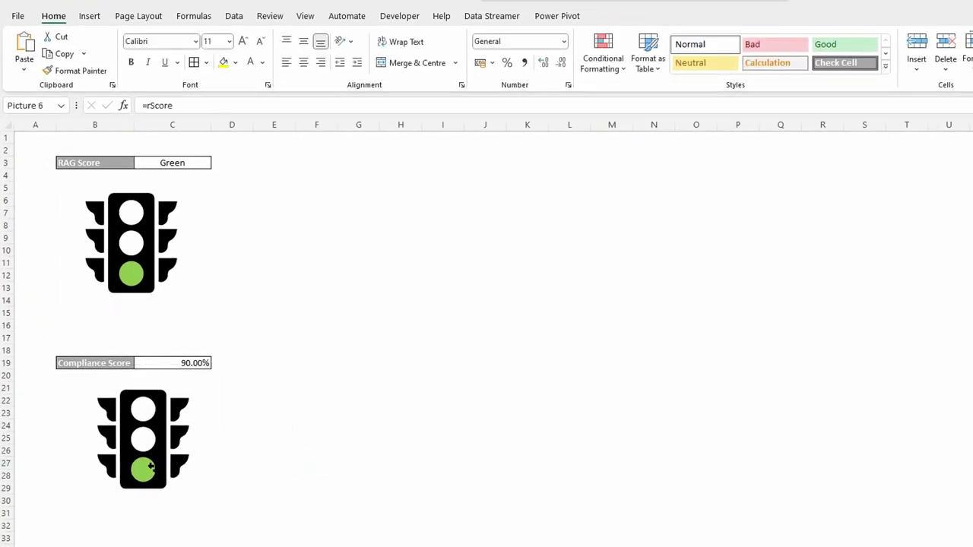
pyautogui.click(159, 249)
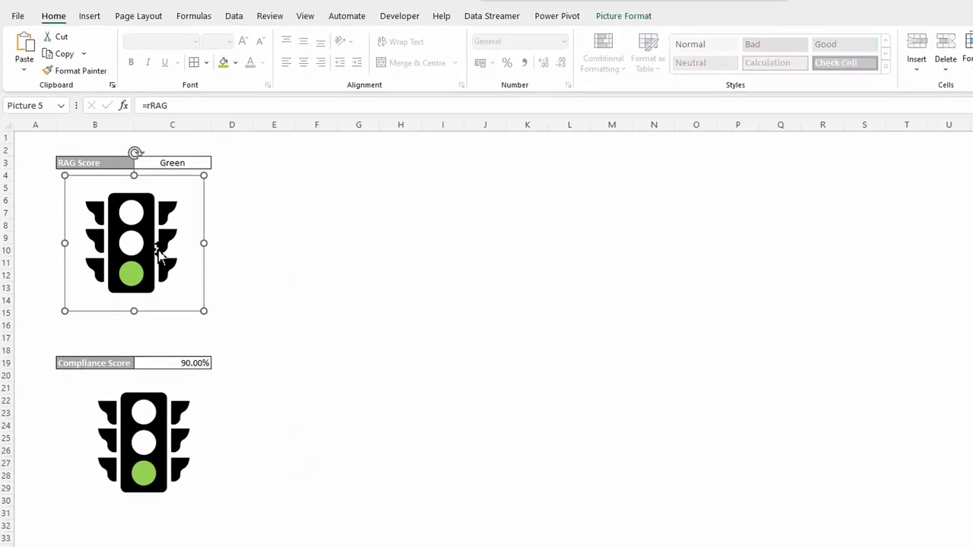
pyautogui.keyDown('ctrl'); pyautogui.click(167, 454); pyautogui.keyUp('ctrl')
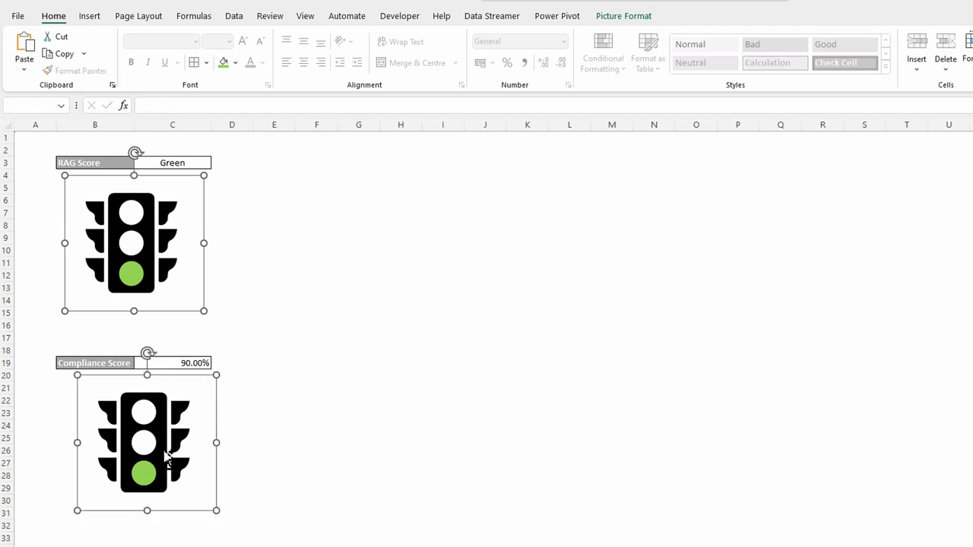
# Align both traffic lights centre via Page Layout > Align, nudged one step left.
pyautogui.click(146, 18)
pyautogui.click(690, 72)
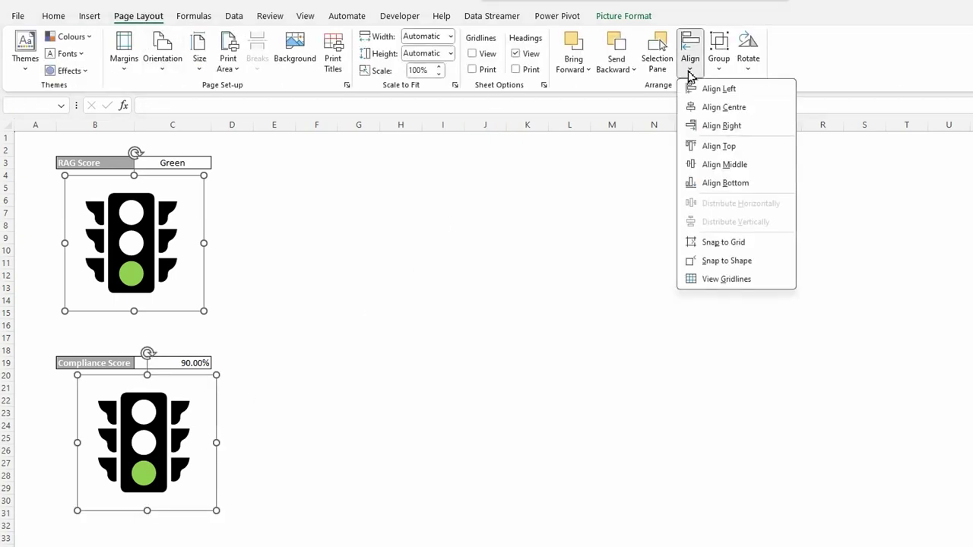
pyautogui.click(707, 114)
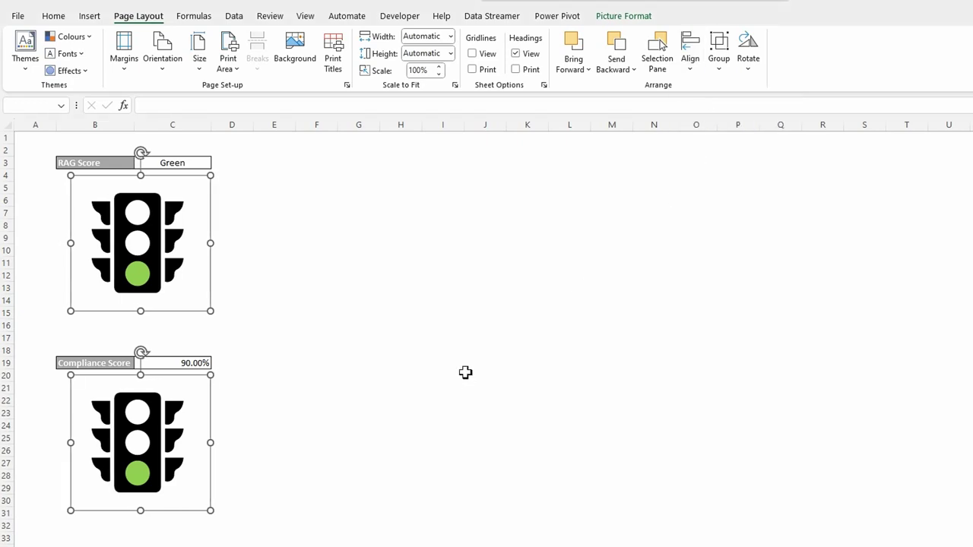
pyautogui.press('Left')
pyautogui.press('Left')
pyautogui.press('Left')
pyautogui.press('Left')
pyautogui.press('Left')
pyautogui.press('Left')
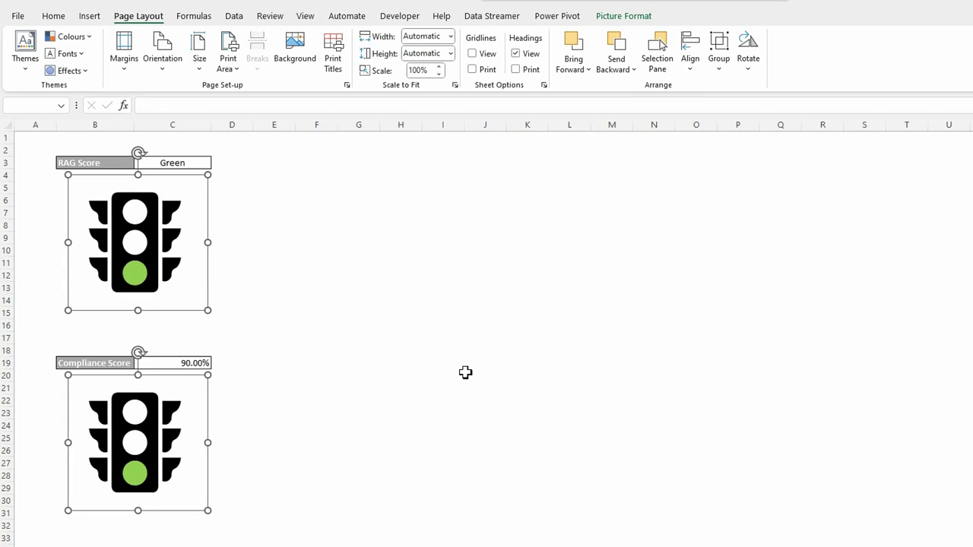
pyautogui.click(452, 365)
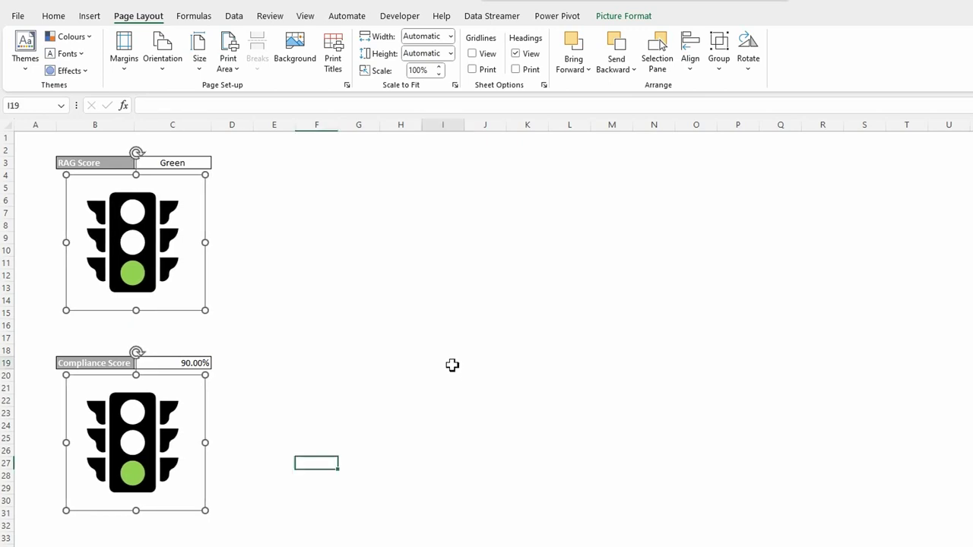
# Choose Amber in the C3 dropdown and enter 20% in C19.
pyautogui.click(193, 163)
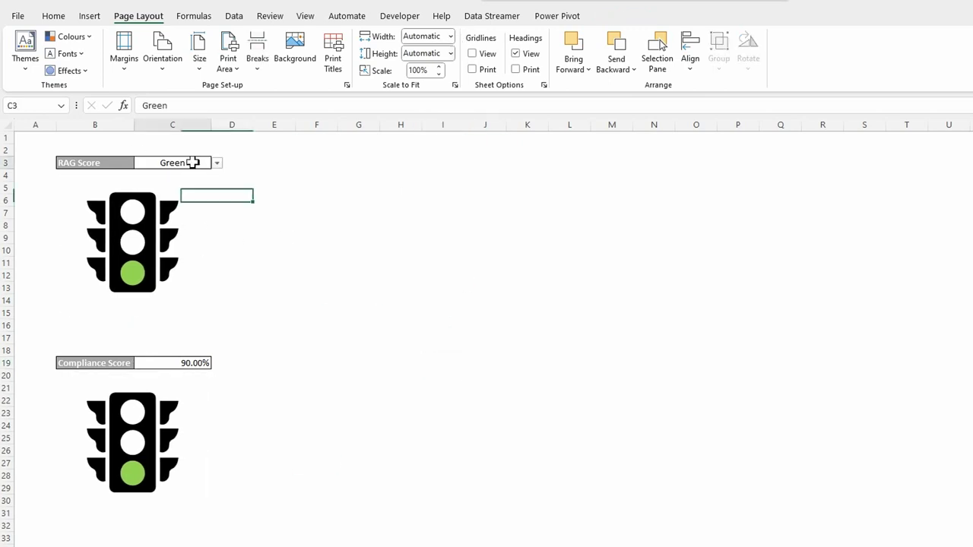
pyautogui.click(217, 163)
pyautogui.click(187, 185)
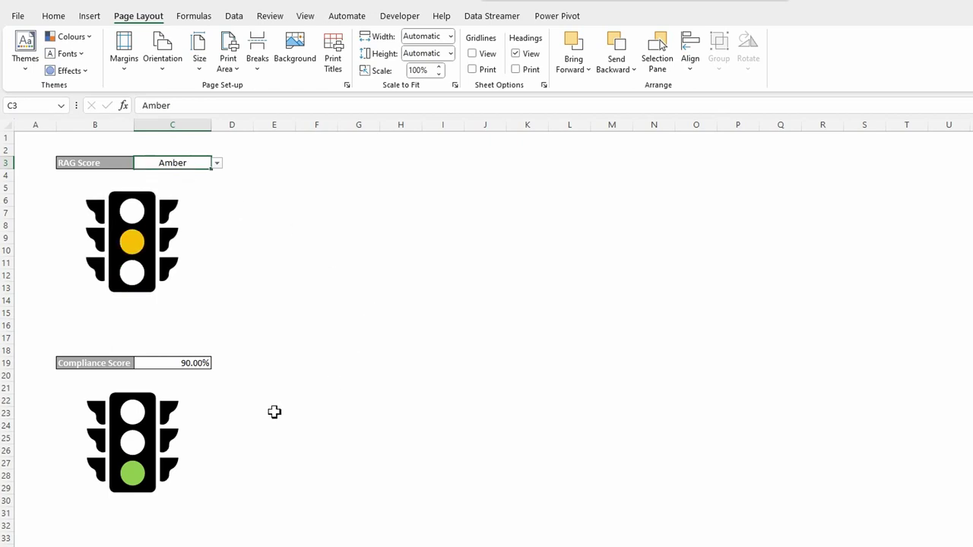
pyautogui.click(191, 363)
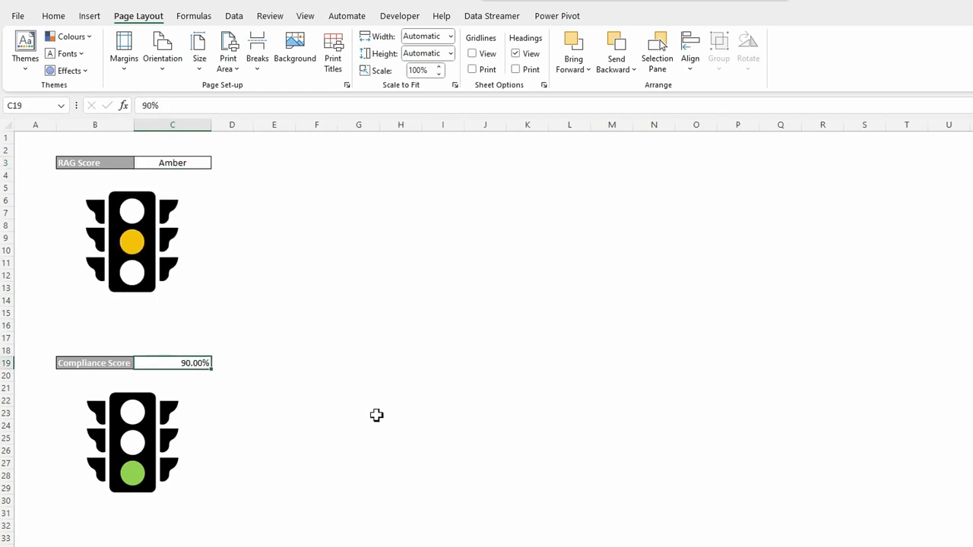
pyautogui.write('20%')
pyautogui.press('Tab')
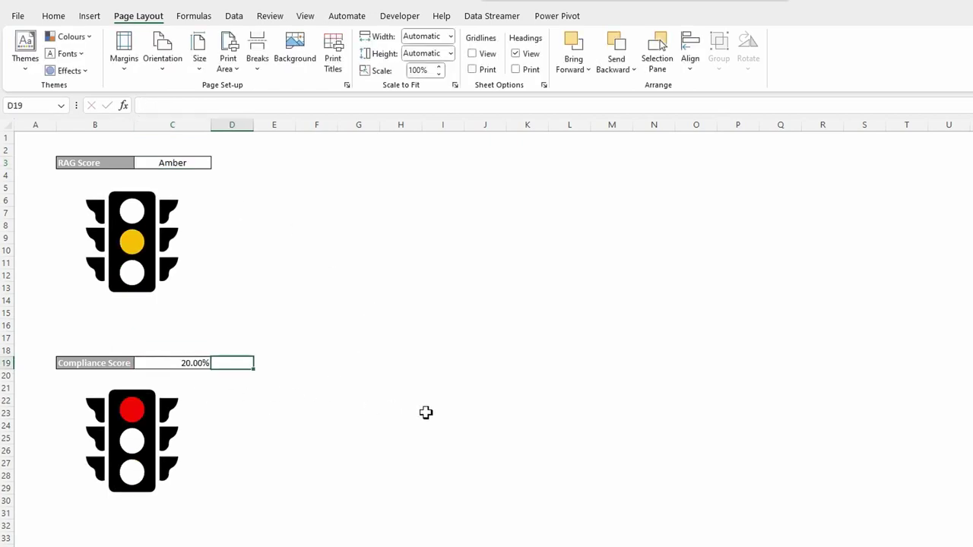